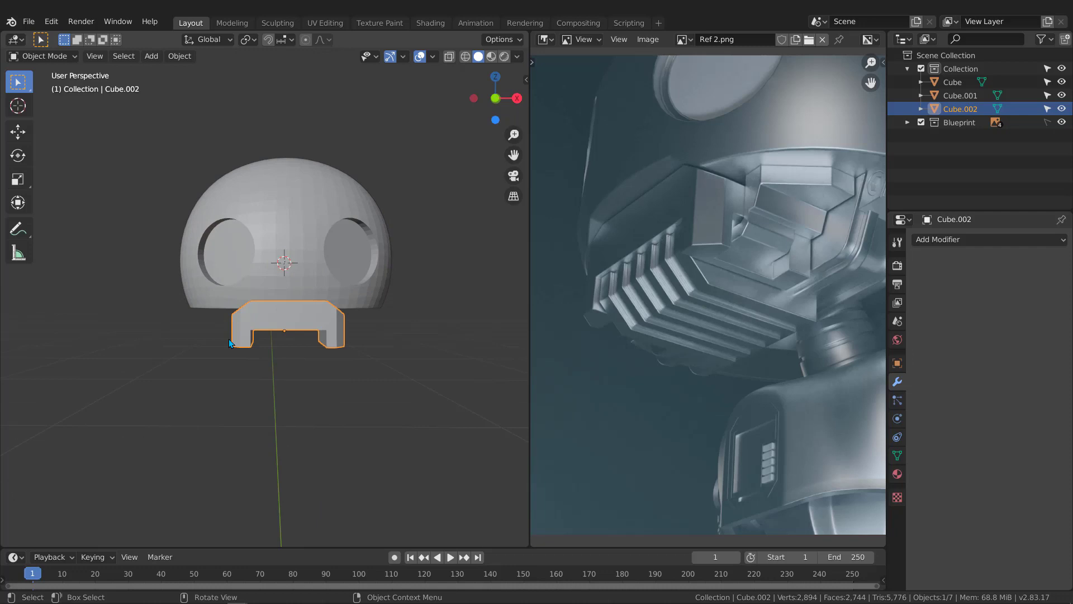
- Add a cube mesh and set its size to 5 cm
key(KP_1)
scroll(294, 344, up, 6)
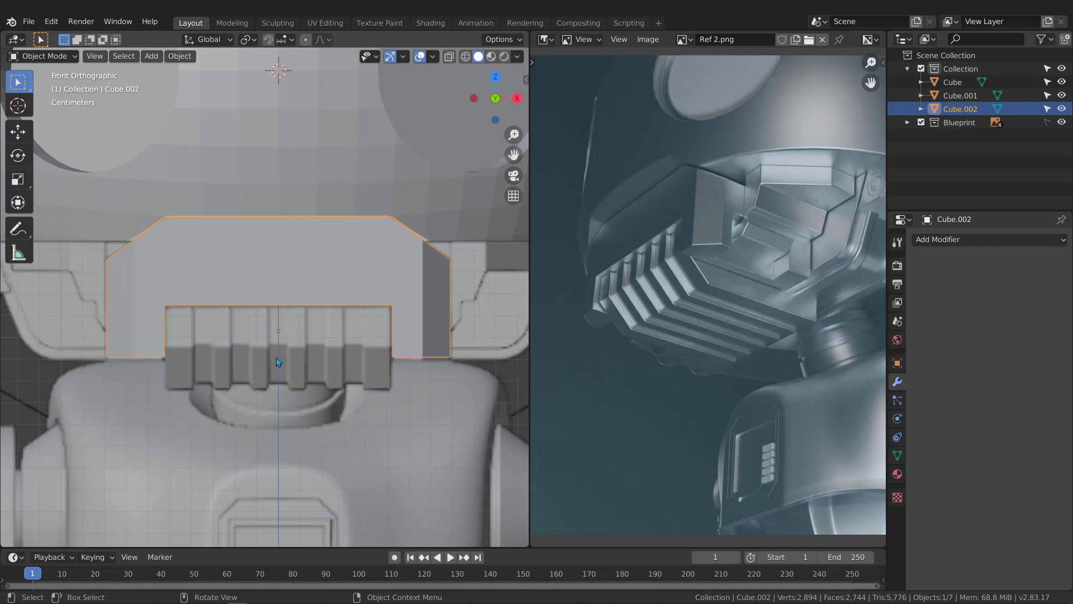
key(shift+a)
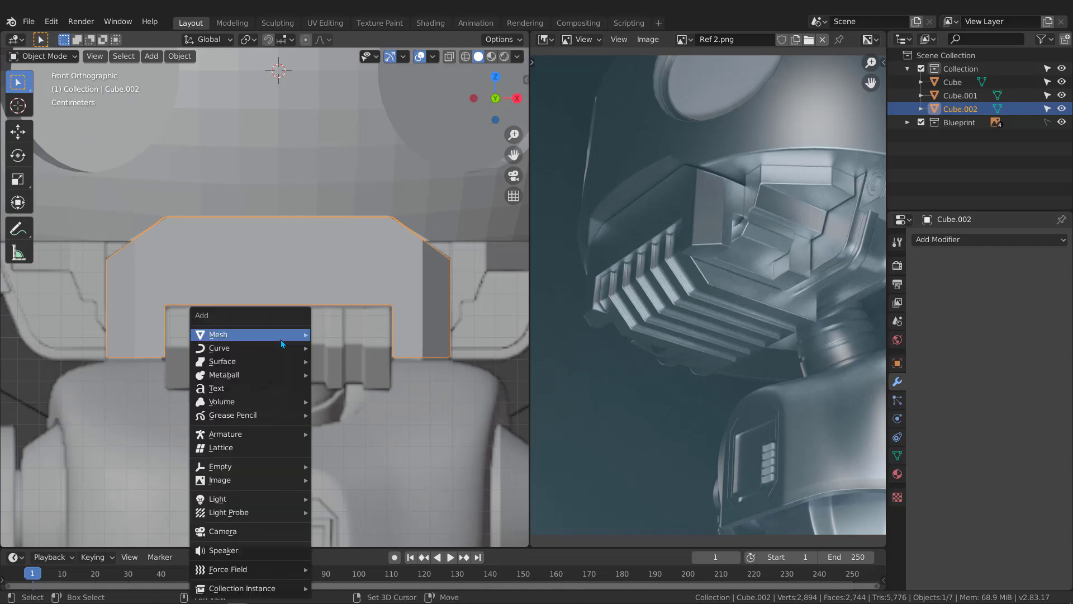
mouse_move(282, 339)
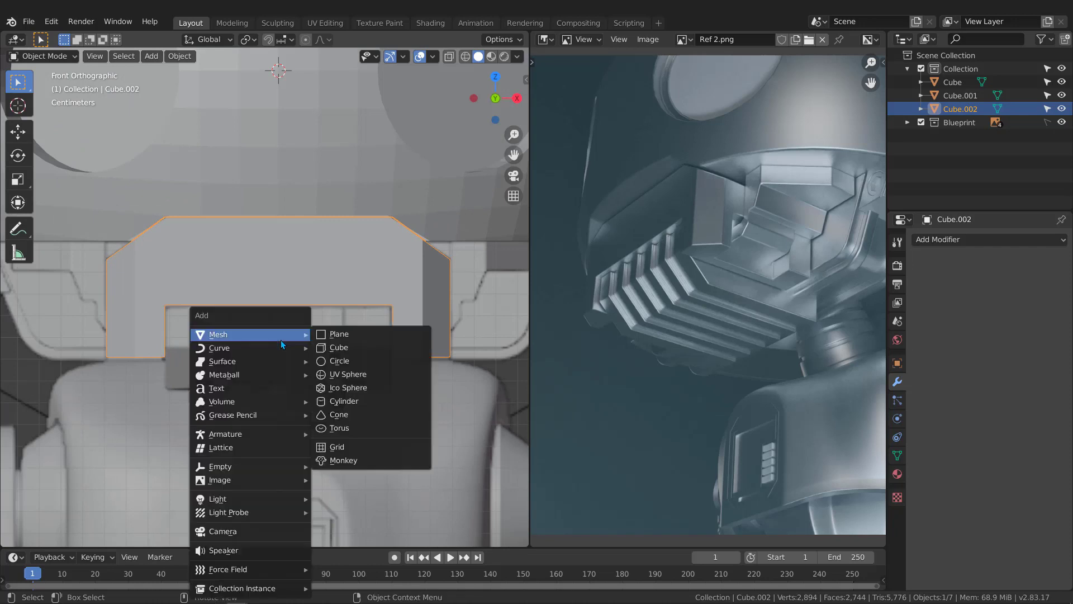
click(342, 353)
key(KP_Decimal)
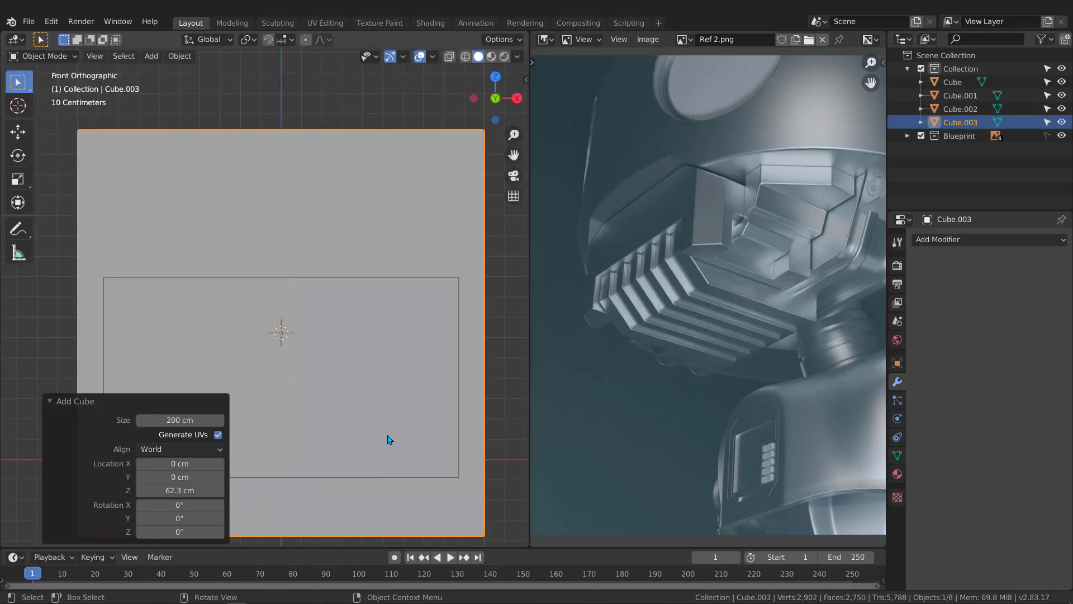
click(177, 420)
text(5)
key(Return)
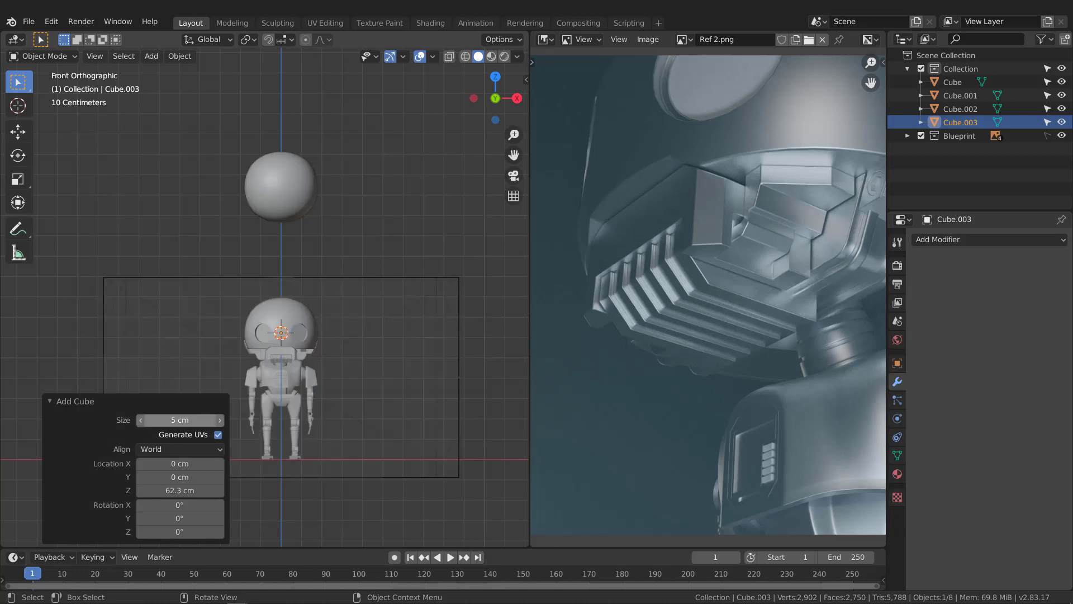
- Move the new cube straight down about 13.4 cm along Z onto the mouth grille in the front blueprint
scroll(279, 335, up, 8)
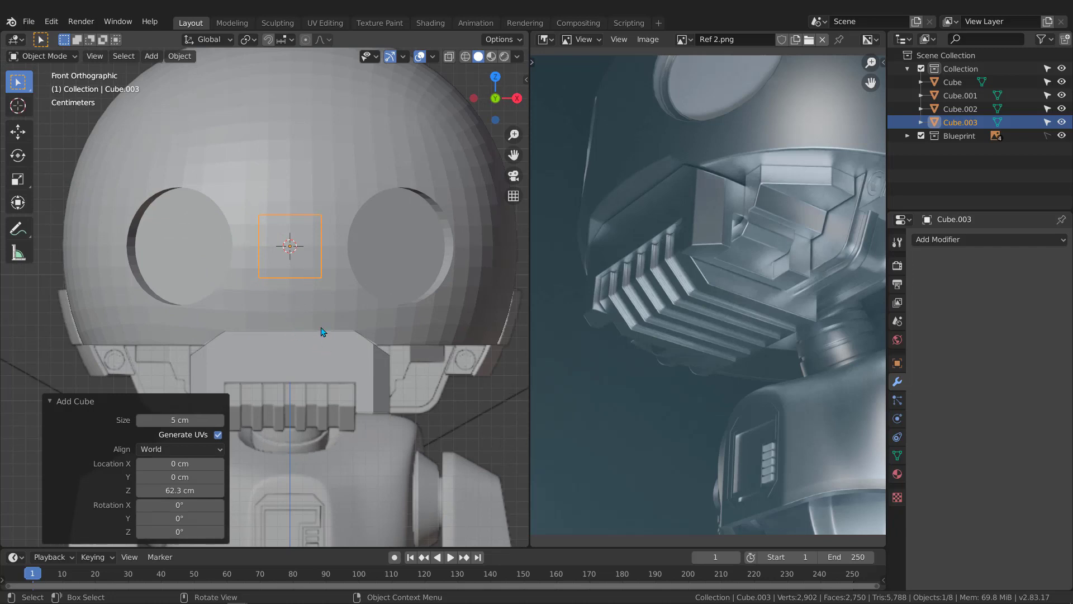
key(g)
key(z)
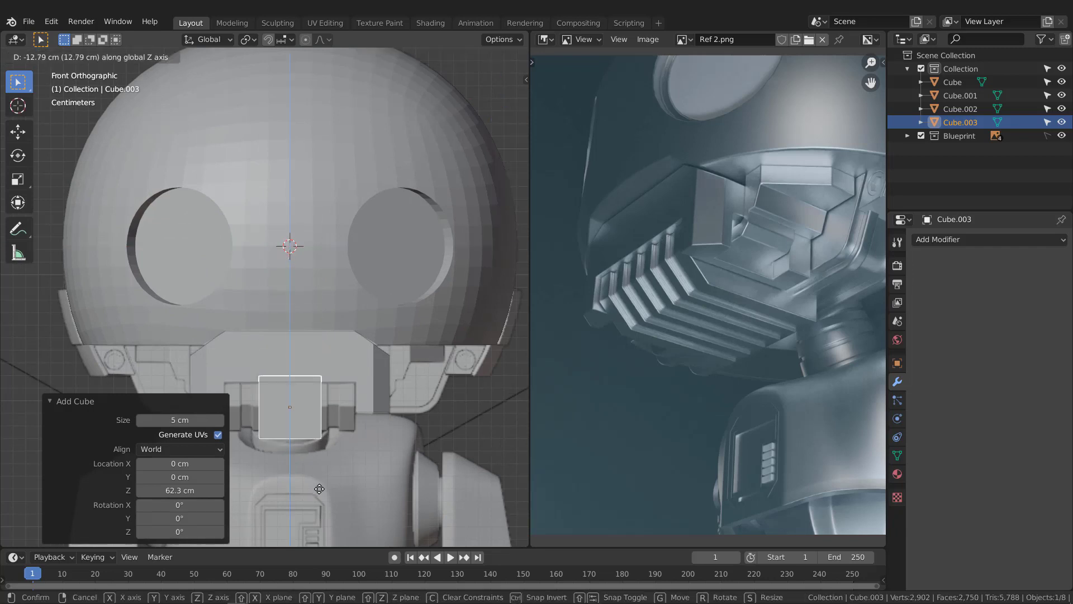
click(321, 495)
scroll(288, 419, up, 2)
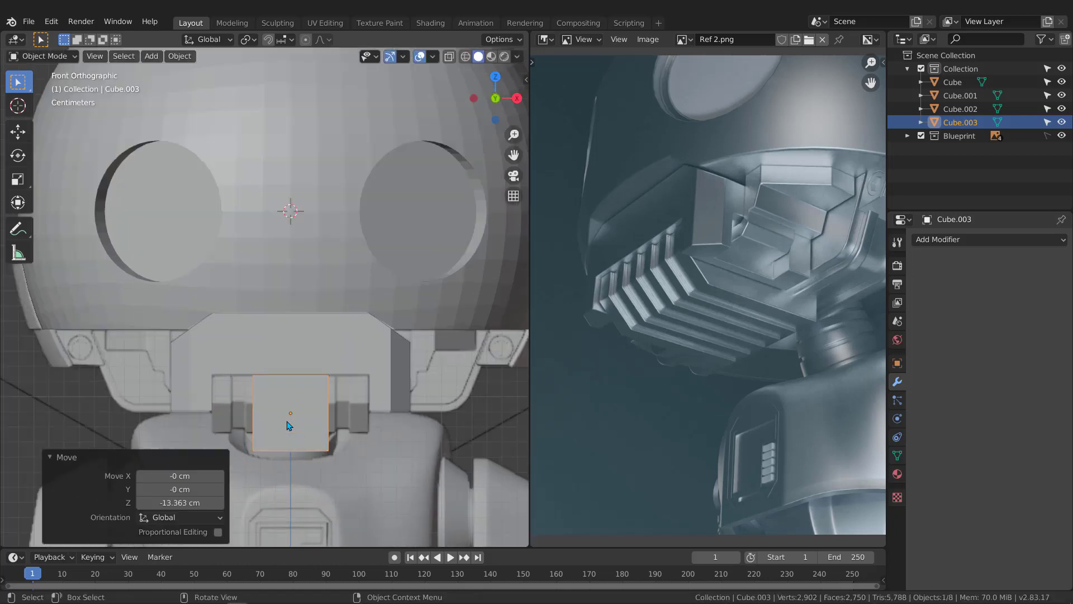
shift+middle_drag(288, 415, 317, 356)
- Show the cube as wireframe in Edit Mode and raise its bottom vertices about 1.5 cm along Z
key(Tab)
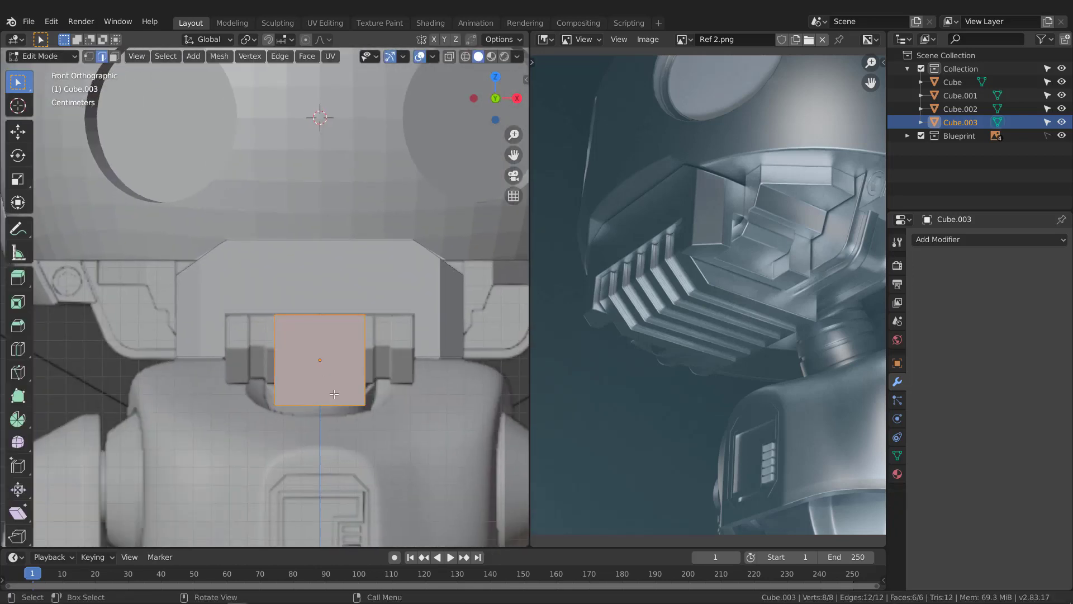
key(z)
click(240, 399)
drag(228, 430, 392, 393)
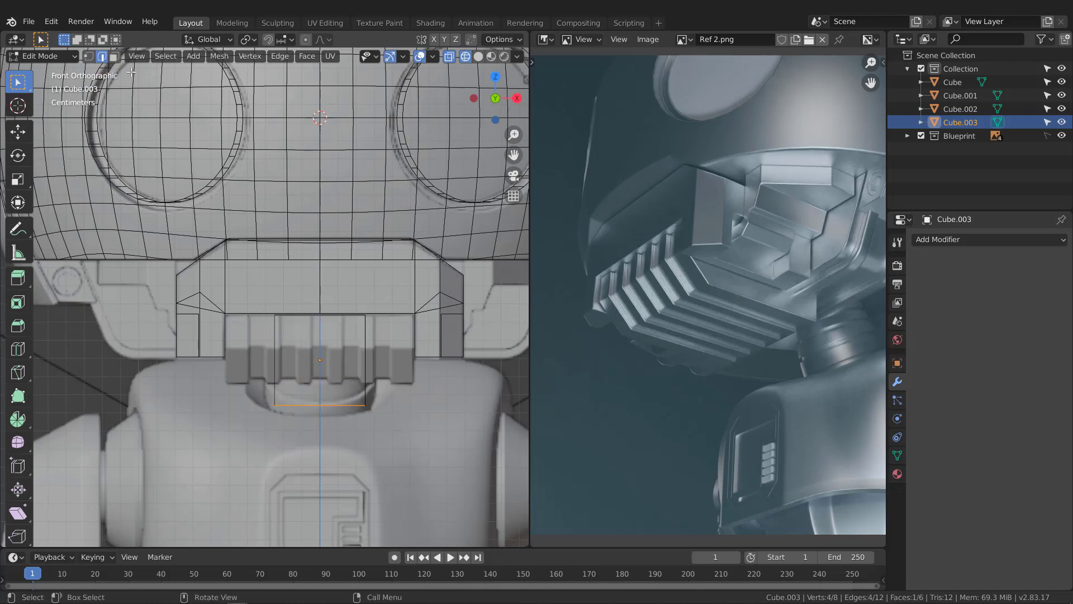
click(87, 56)
key(g)
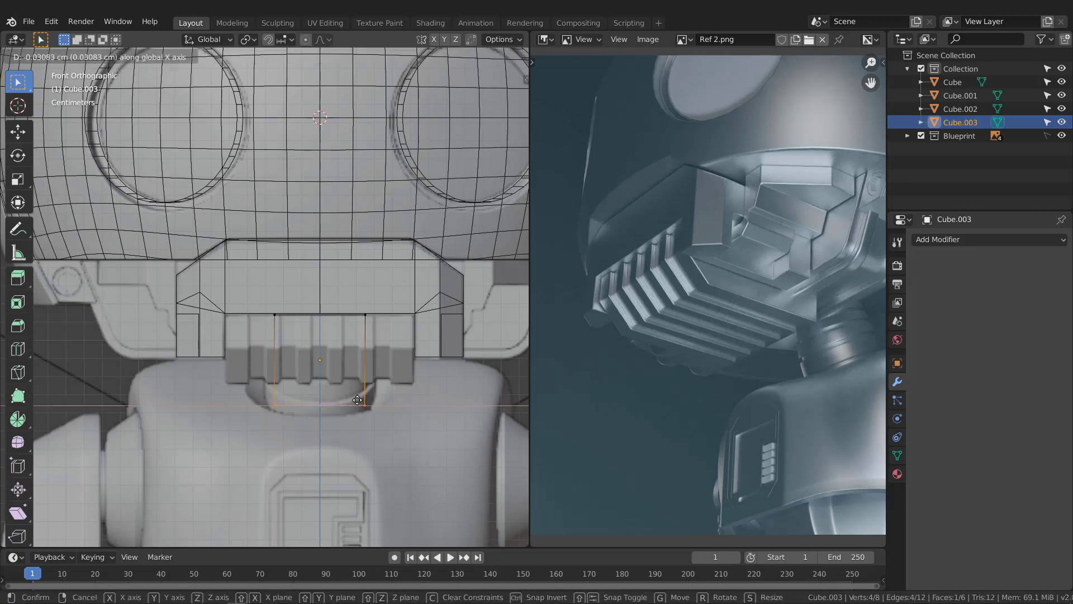
key(z)
click(355, 390)
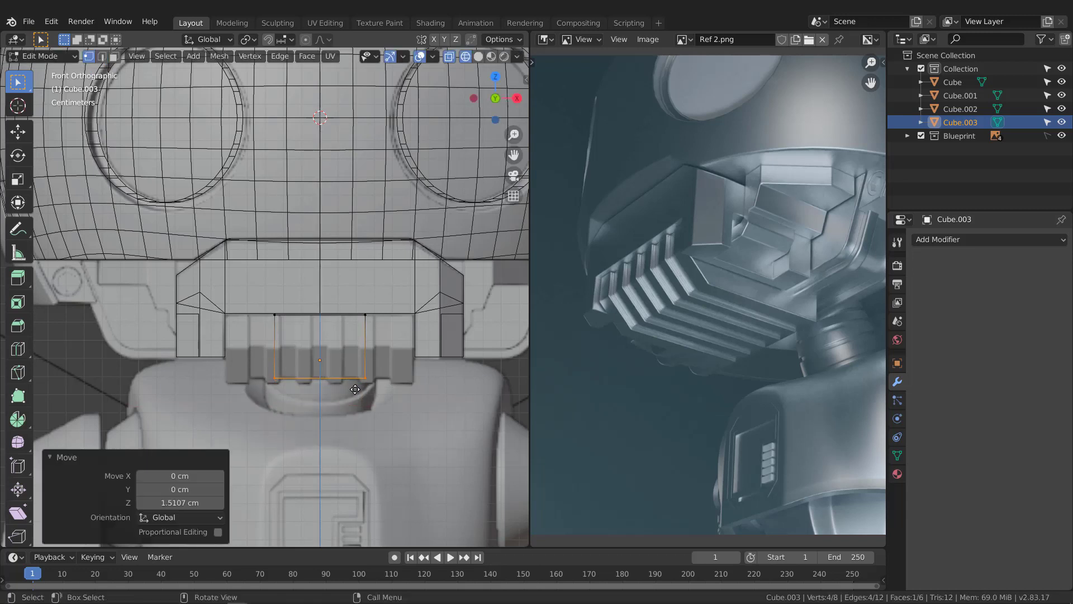
- Move the cube's two side faces outward about 2.65 cm each along X to match the blueprint grille's width
drag(259, 406, 307, 281)
key(g)
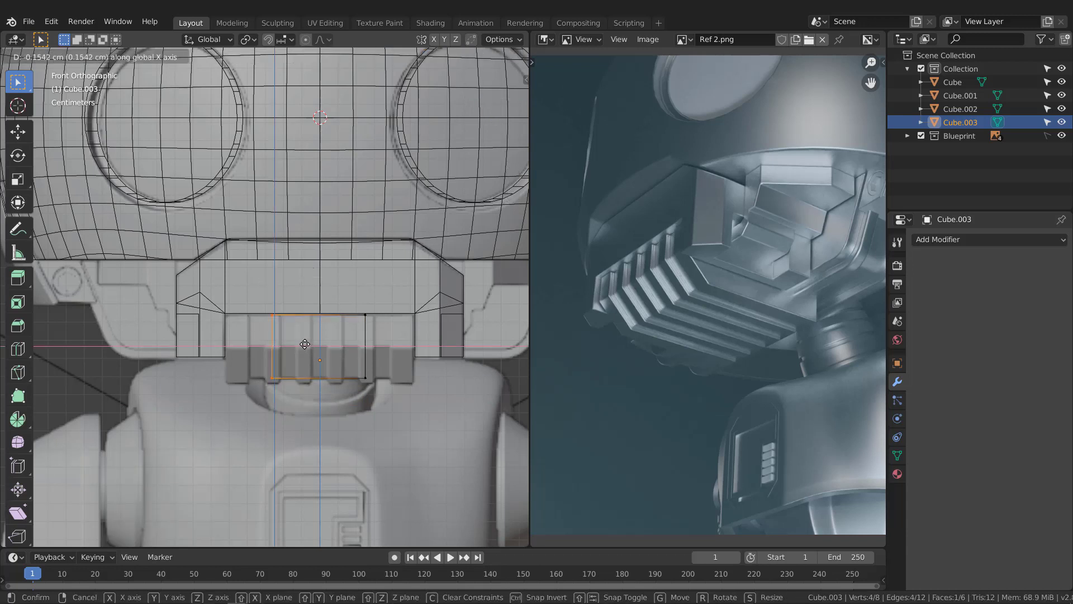
key(x)
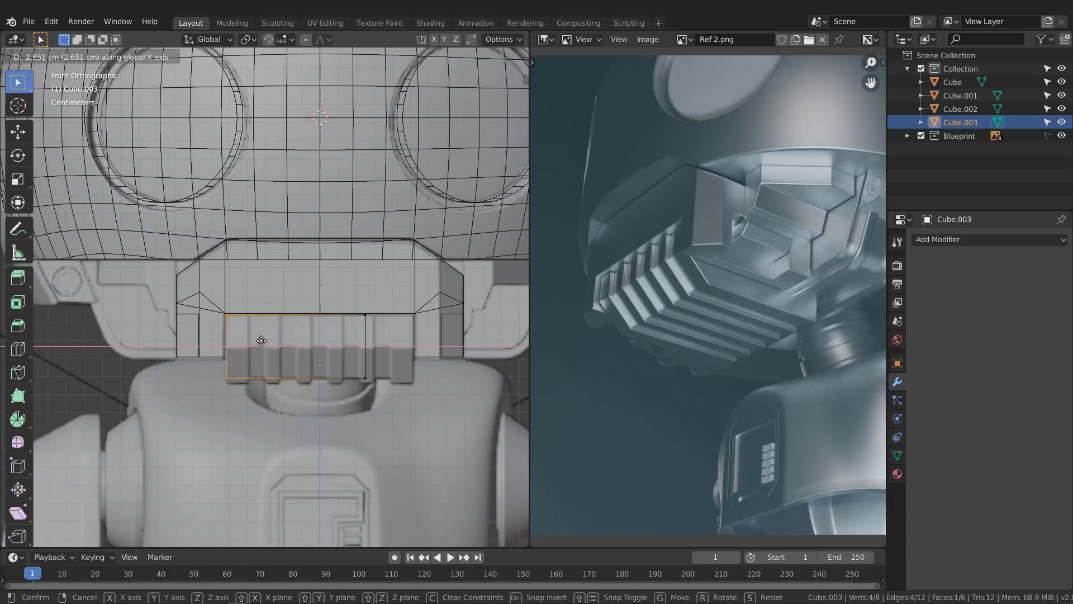
click(260, 340)
drag(347, 391, 404, 256)
key(g)
key(x)
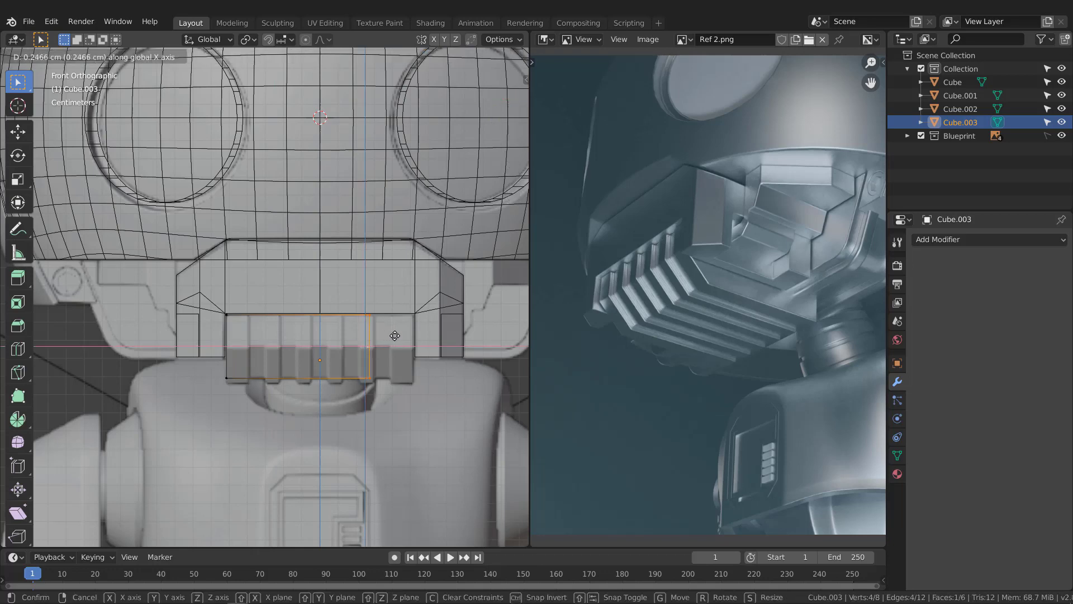
click(433, 340)
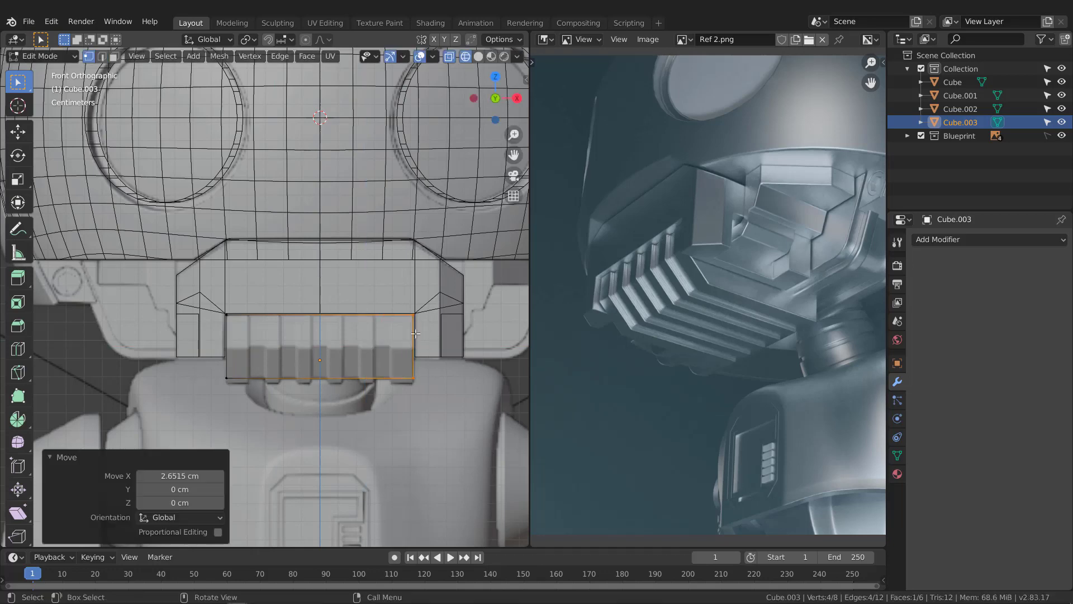
- From the right side view, move the block's front vertices about 11 cm forward along Y to the grille's front
key(shift+z)
middle_drag(433, 341, 357, 315)
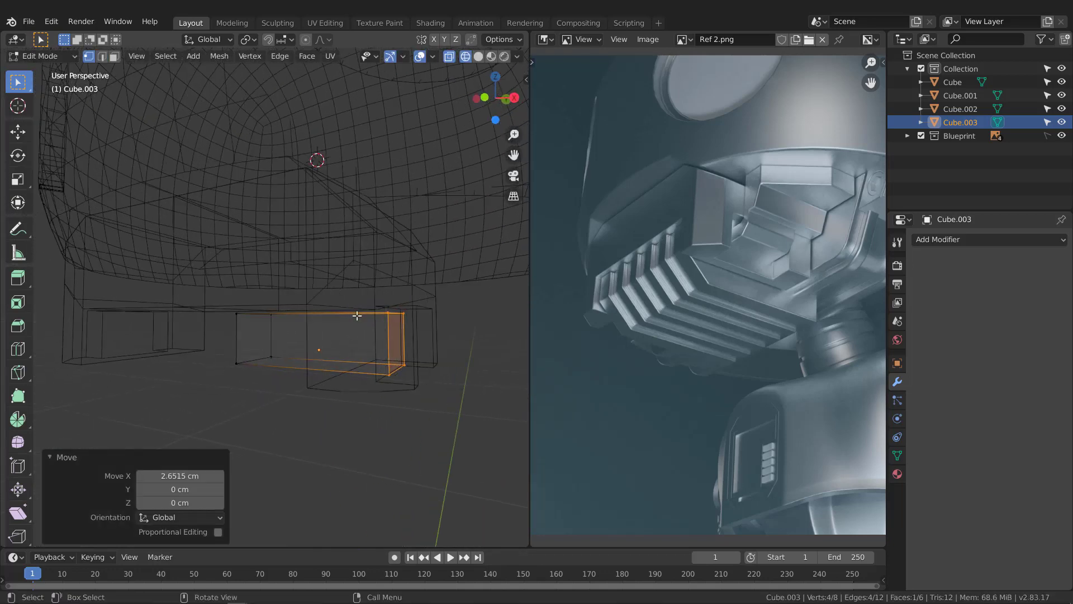
key(KP_3)
scroll(344, 322, down, 2)
drag(327, 389, 378, 283)
key(g)
key(y)
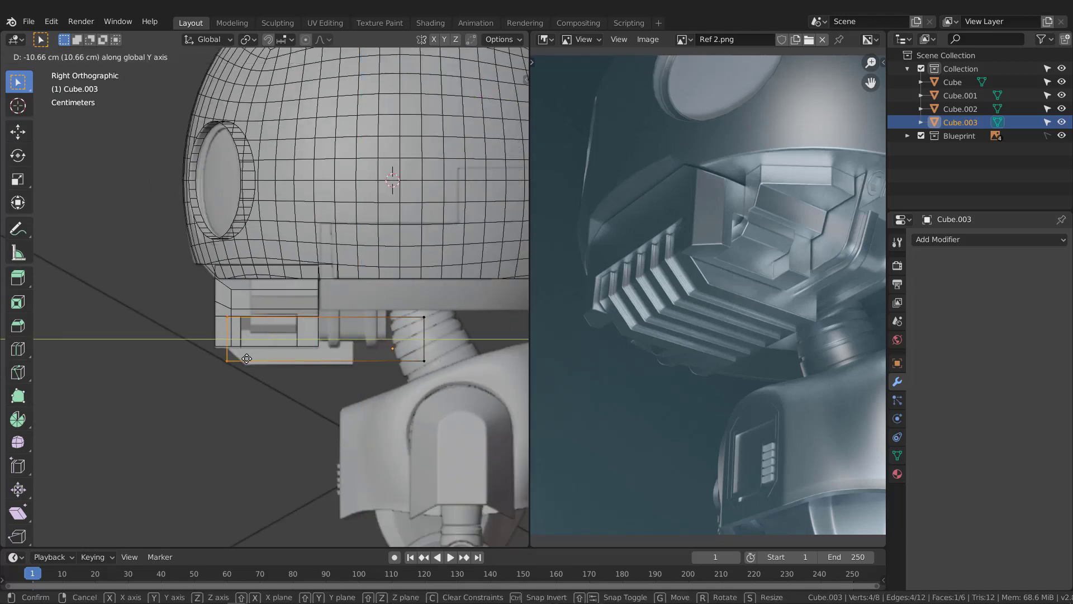
click(244, 357)
- Move the block's rear vertices about 5.6 cm forward along Y to the back end of the blueprint grille
drag(380, 398, 428, 312)
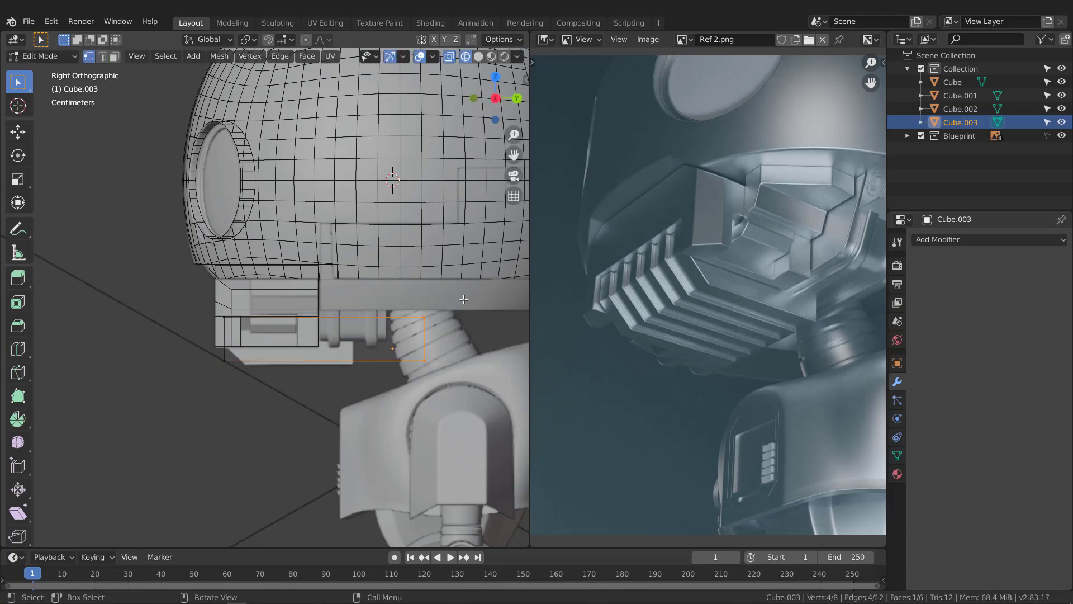
key(g)
key(y)
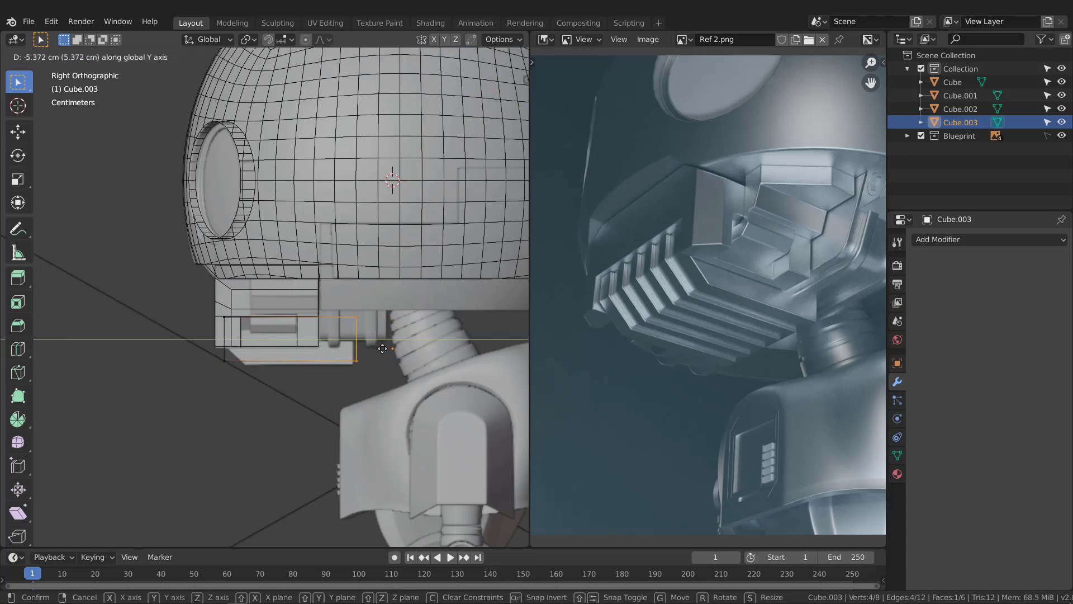
click(381, 351)
scroll(254, 360, up, 2)
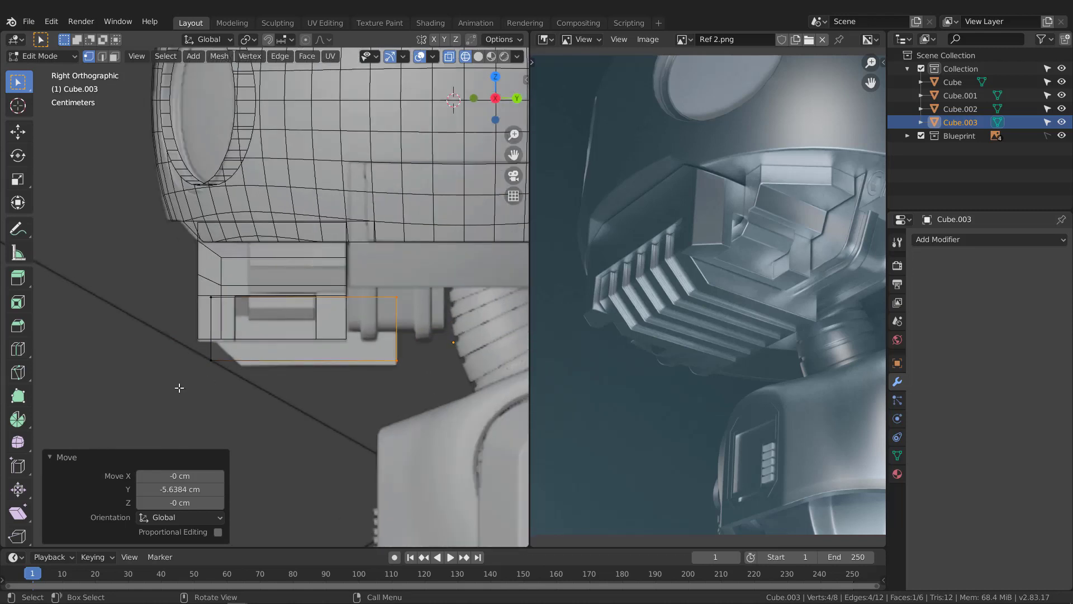
- Lower the block's bottom vertices about 0.28 cm along Z to the grille's underside in the side blueprint
drag(179, 388, 424, 347)
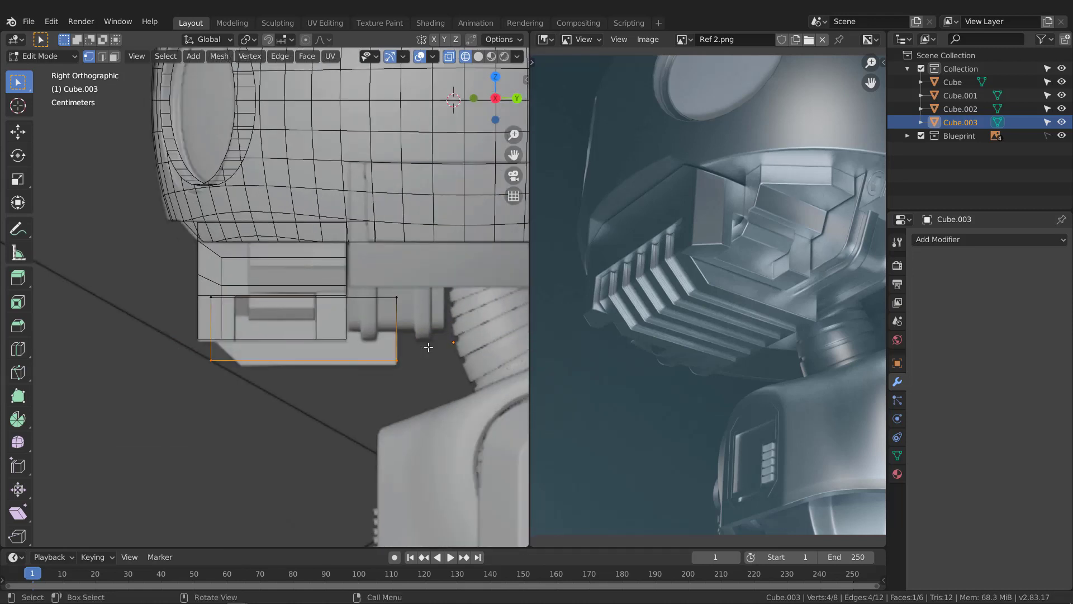
key(g)
key(z)
click(423, 345)
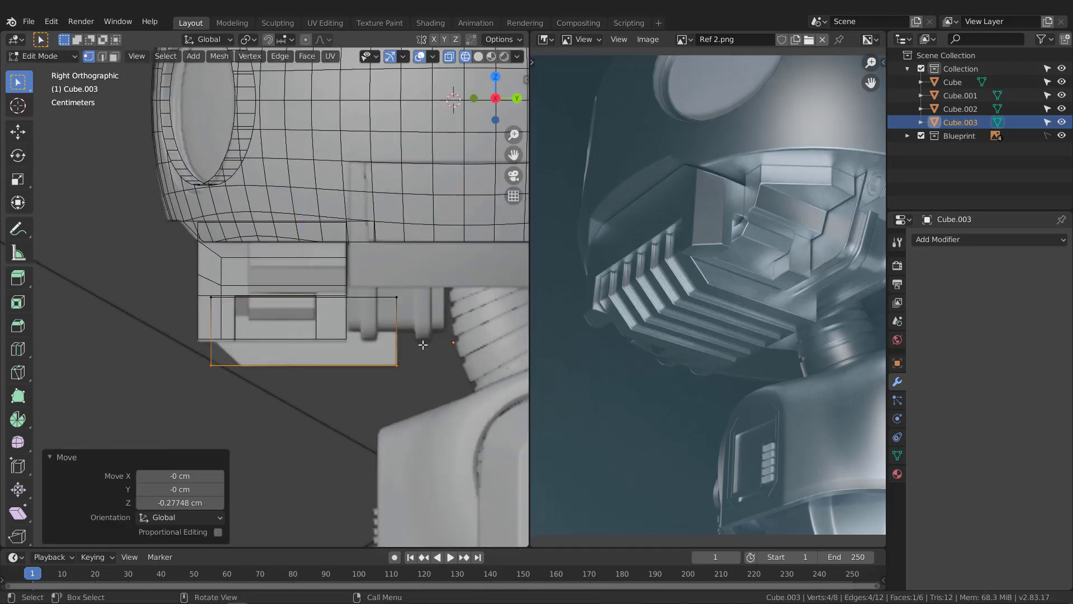
- From the front view, raise the block's bottom vertices about 0.26 cm along Z to the base of the grille's recesses
key(KP_1)
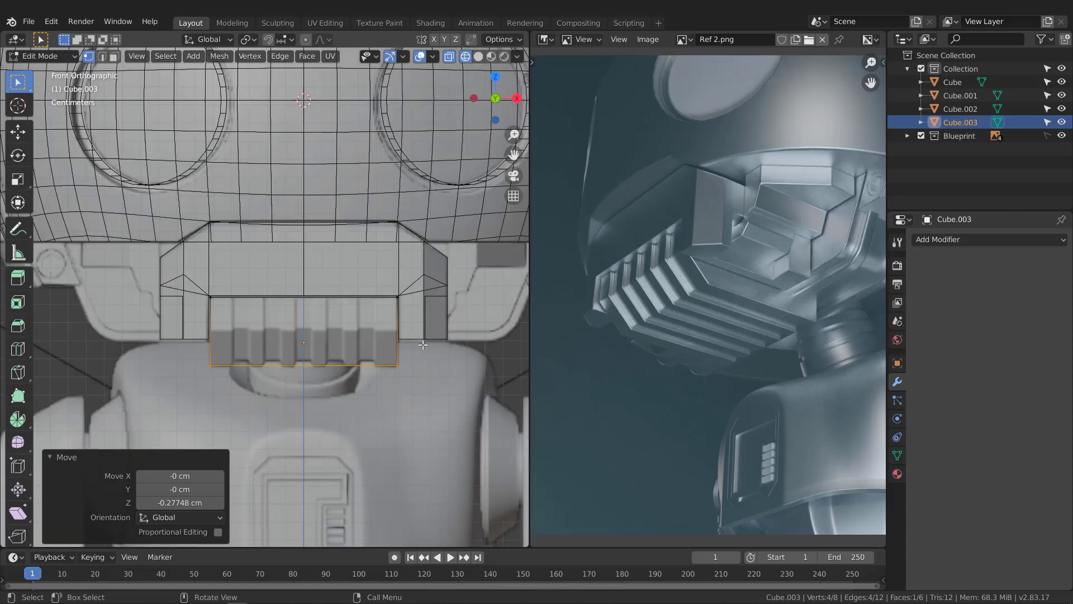
scroll(284, 358, up, 2)
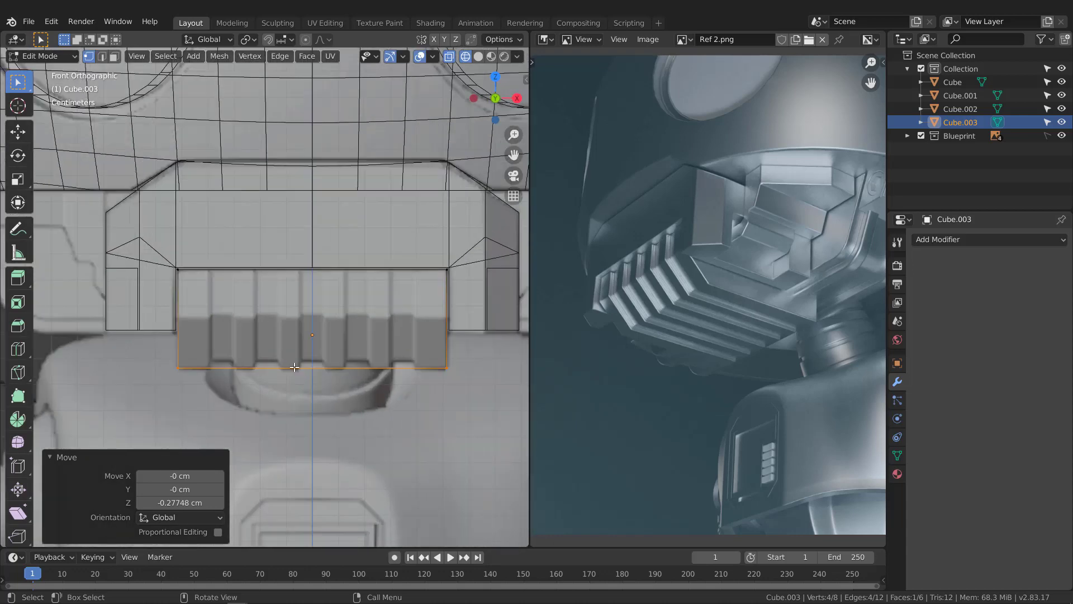
drag(142, 359, 496, 400)
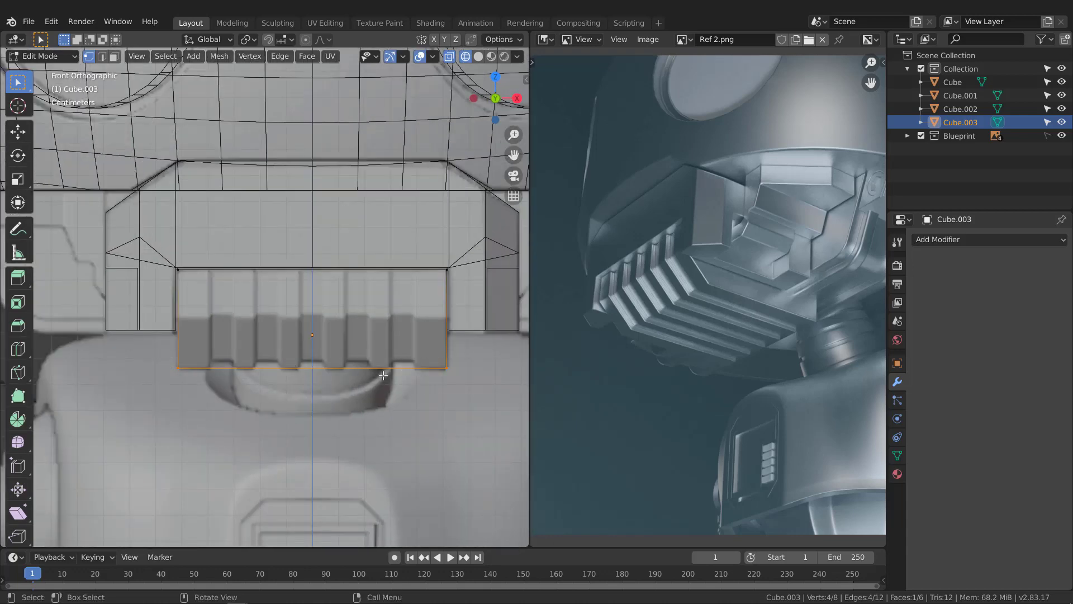
key(g)
key(z)
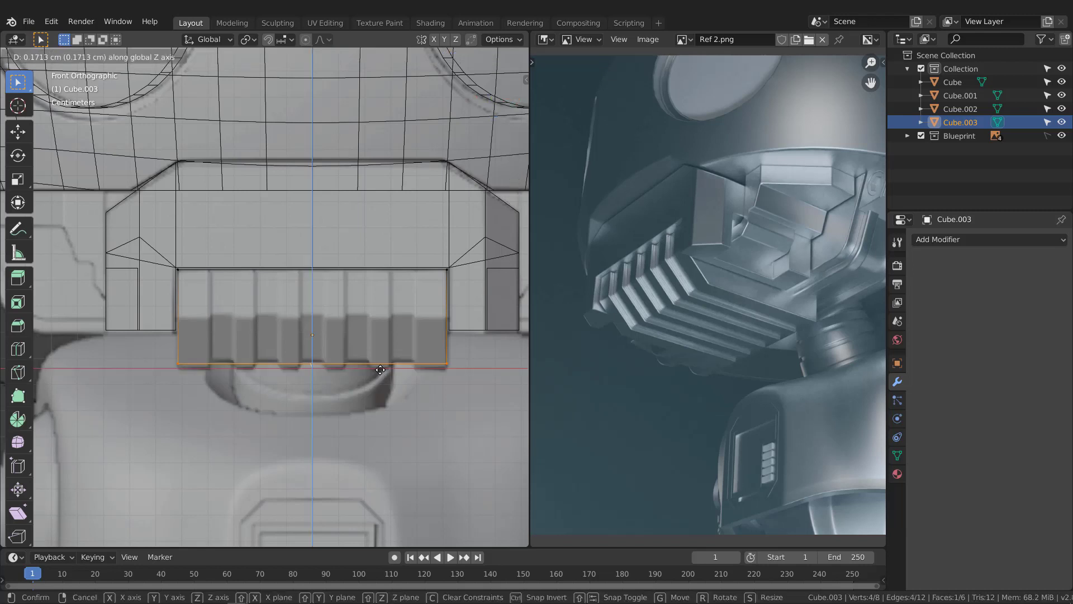
click(382, 368)
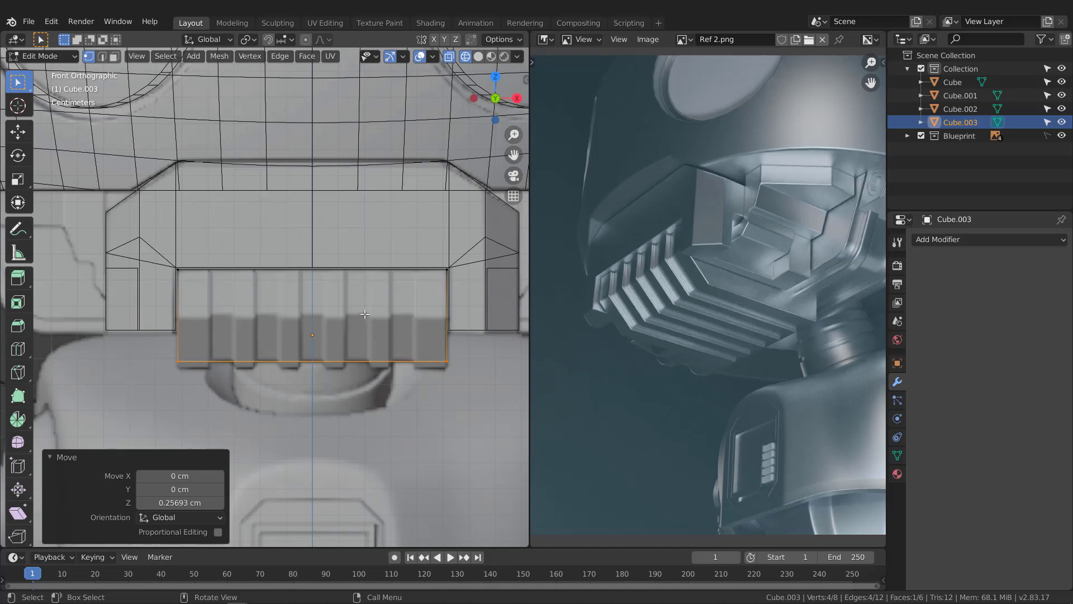
- Bevel the block's lower front edge by about 1.4 cm to match the slanted front in the side blueprint
middle_drag(401, 325, 481, 321)
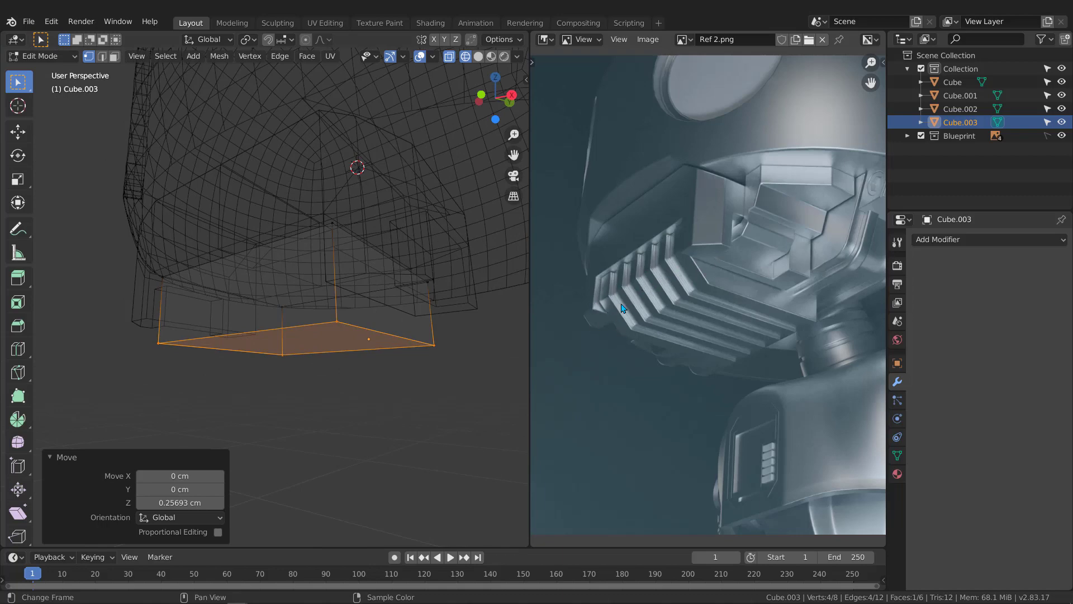
middle_drag(321, 331, 285, 314)
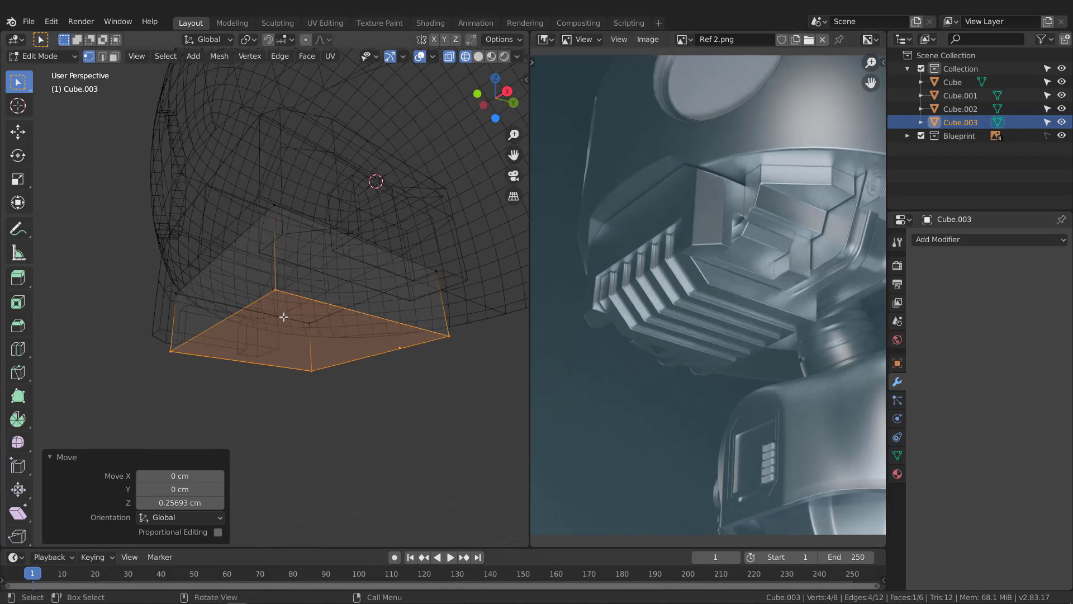
key(2)
click(254, 309)
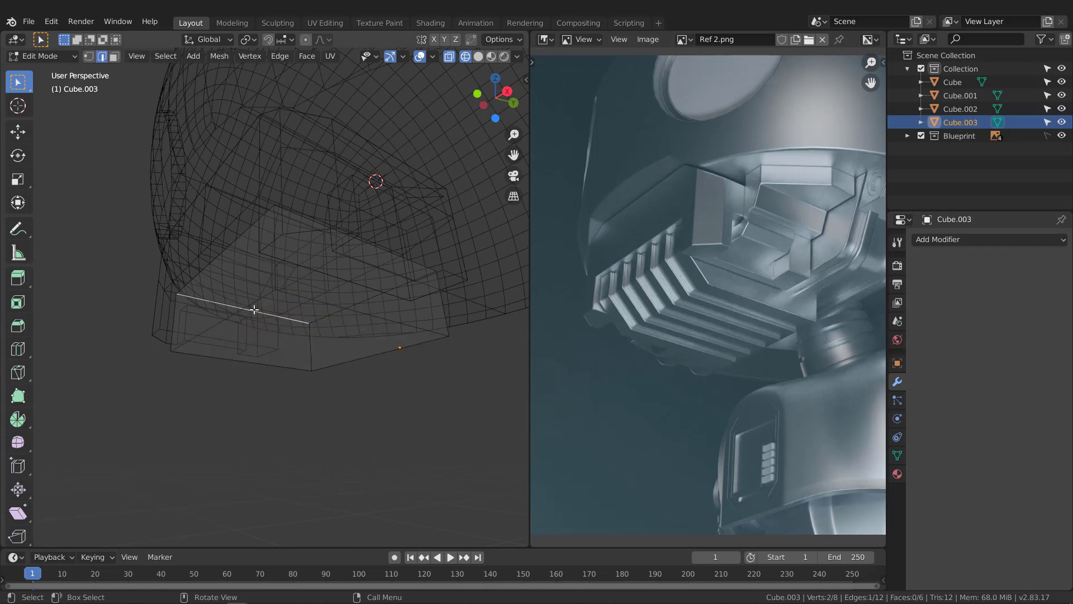
click(258, 303)
key(z)
click(388, 307)
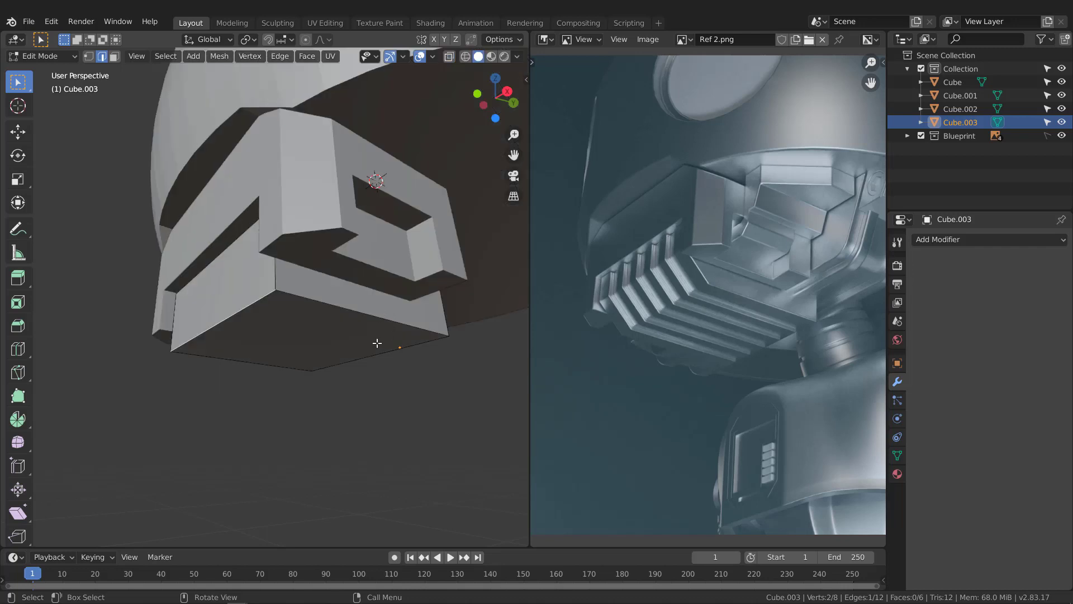
middle_drag(376, 342, 316, 330)
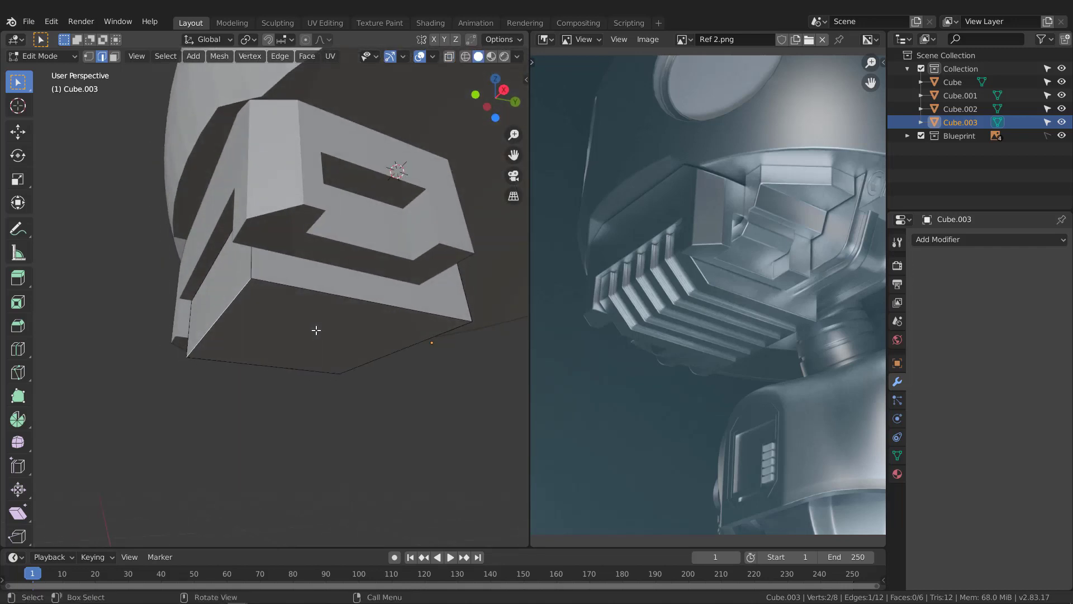
key(KP_3)
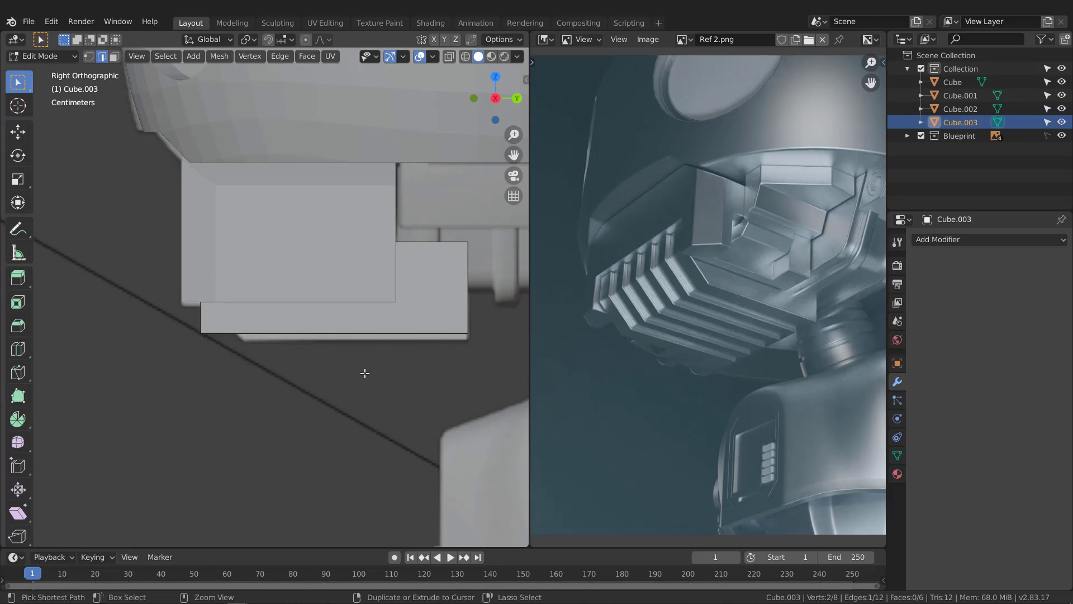
key(ctrl+b)
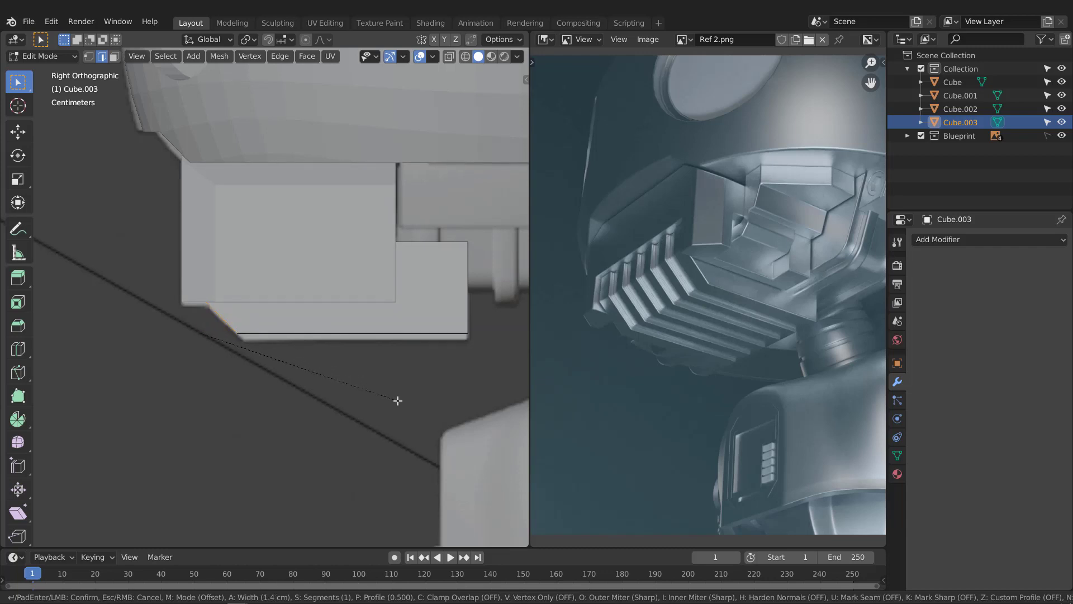
click(397, 400)
- From the front view, add five evenly spaced vertical loop cuts across the block, without sliding them
middle_drag(295, 272, 384, 256)
key(KP_1)
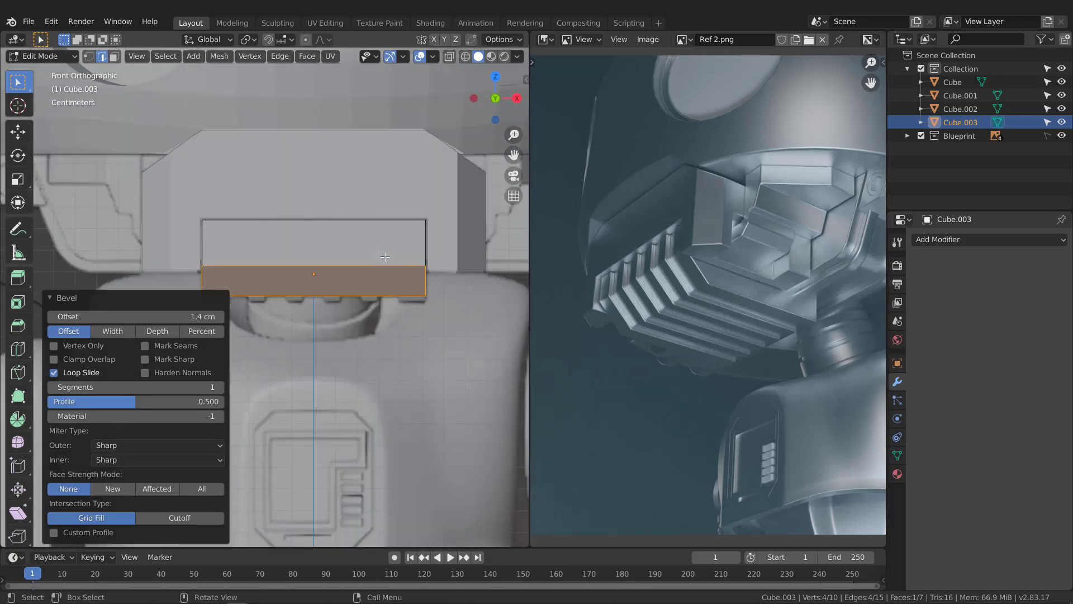
click(51, 298)
scroll(366, 272, up, 1)
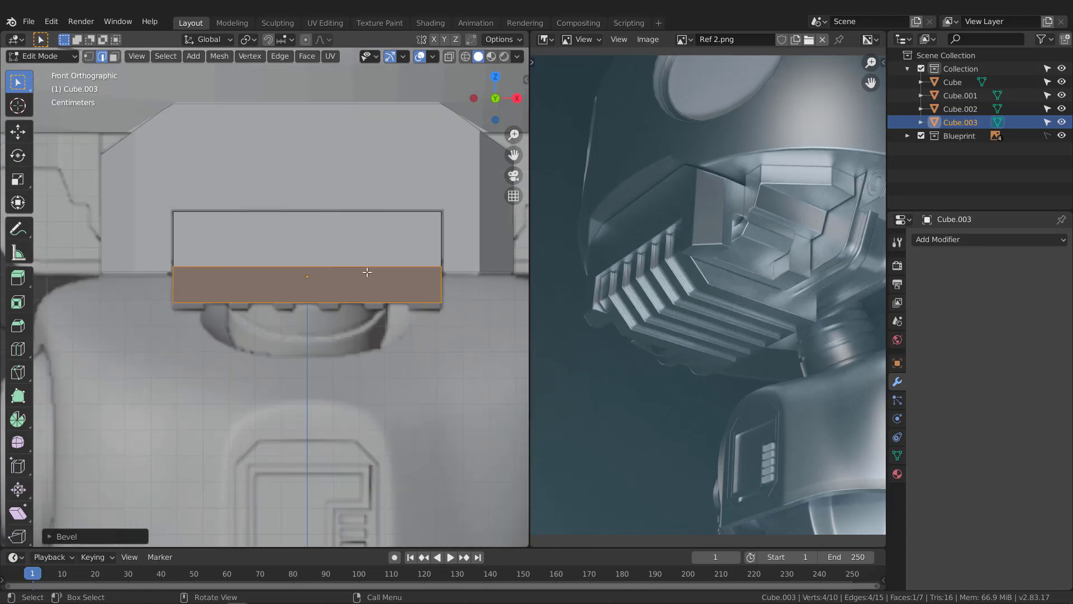
key(z)
click(251, 273)
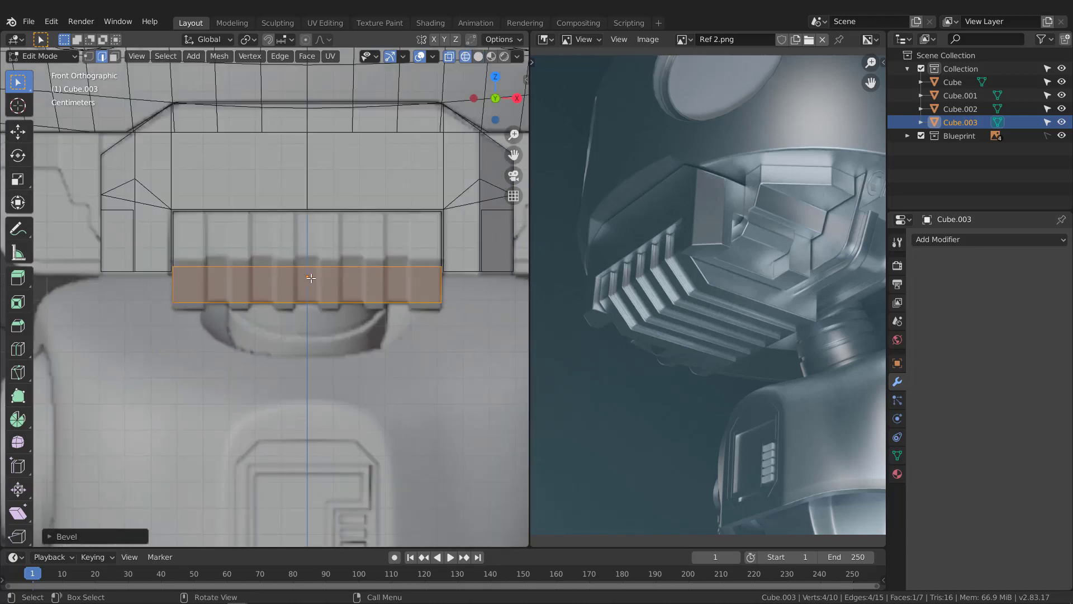
key(ctrl+r)
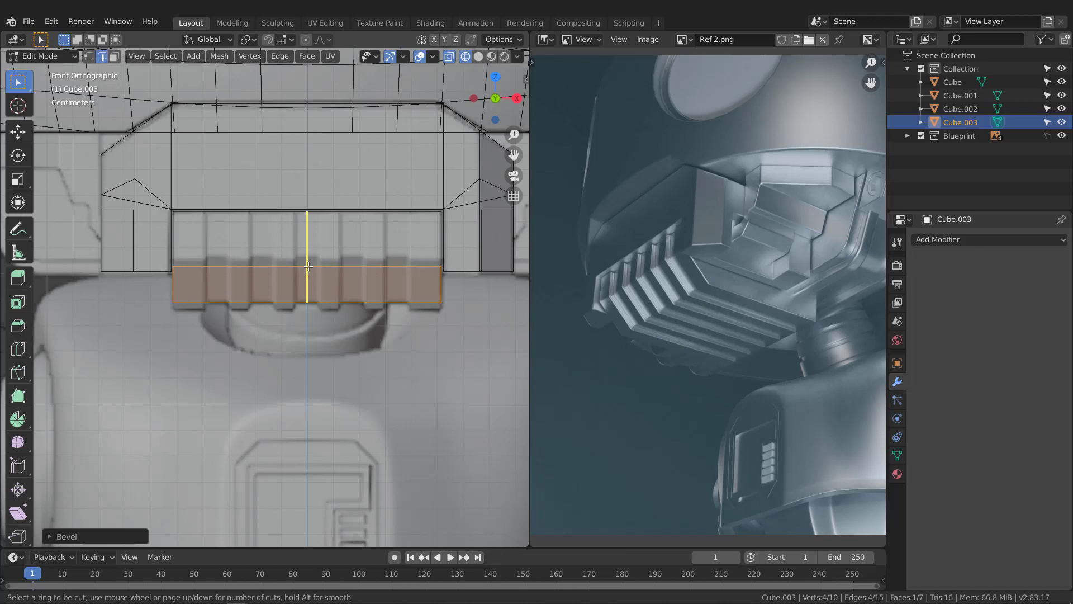
scroll(308, 266, up, 3)
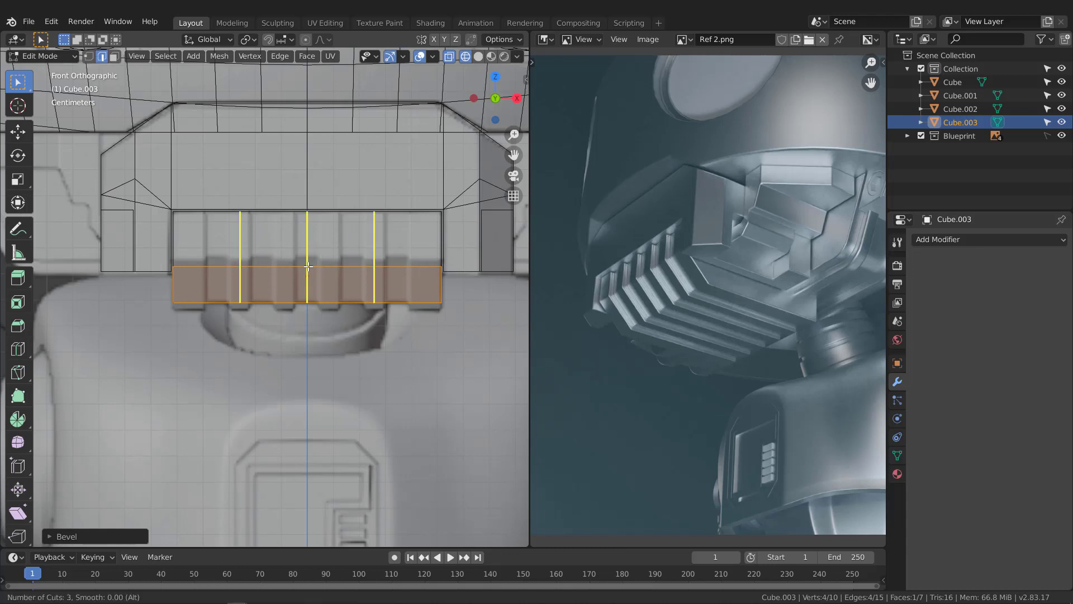
scroll(308, 267, up, 1)
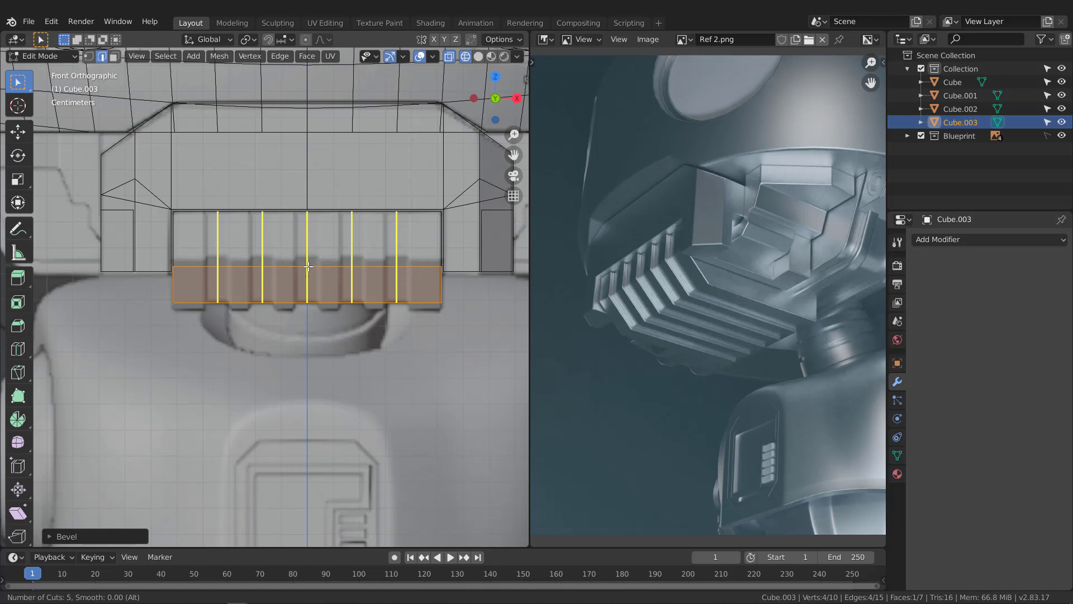
click(308, 266)
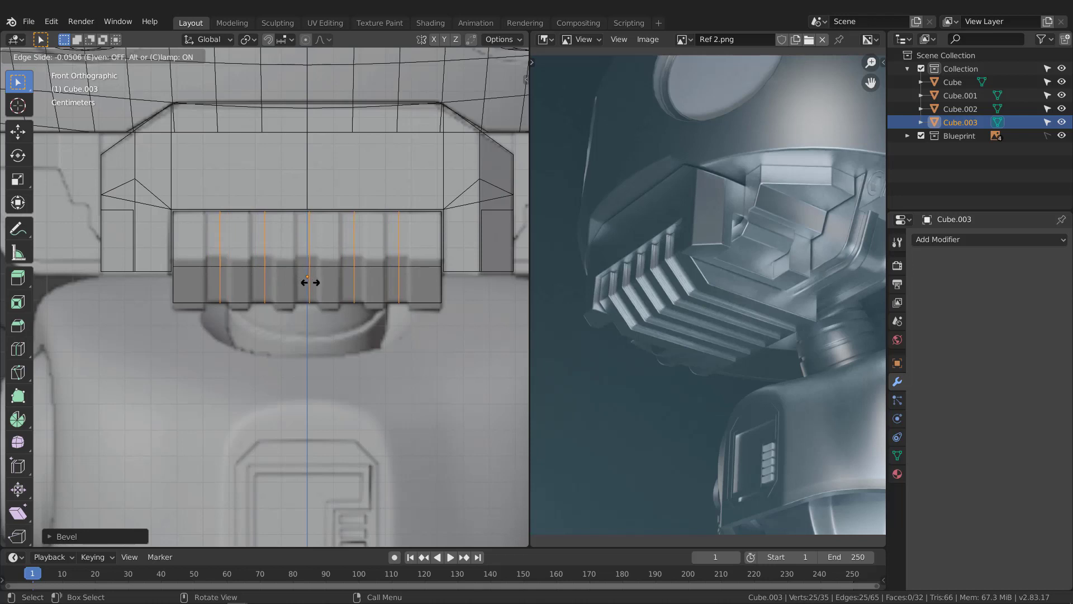
click(302, 280)
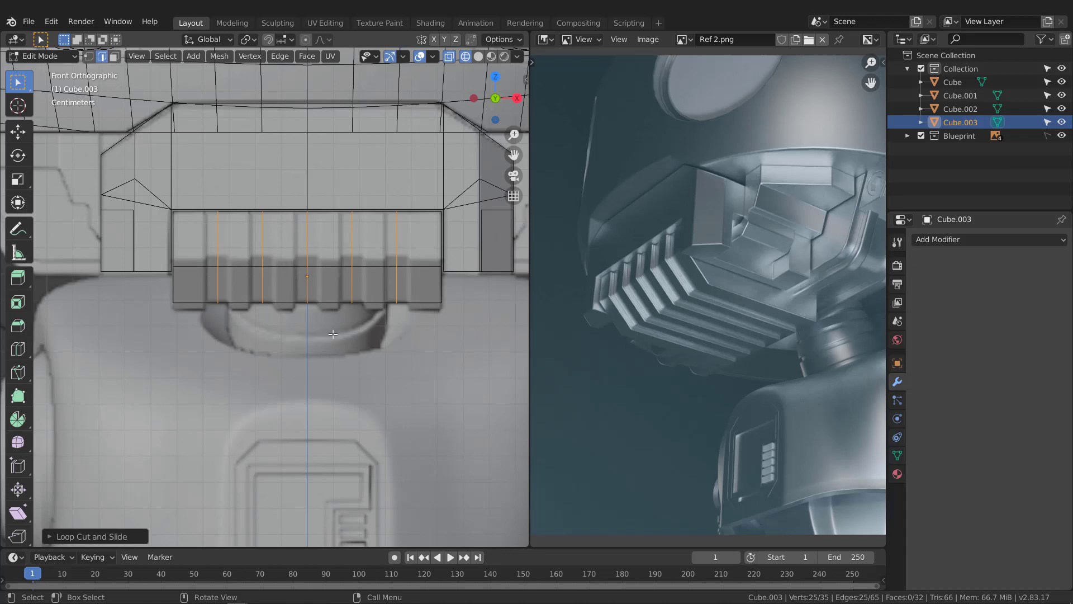
- Bevel the five loop cuts by about 0.45 cm into strips matching the blueprint grooves and return to solid shading
key(ctrl+b)
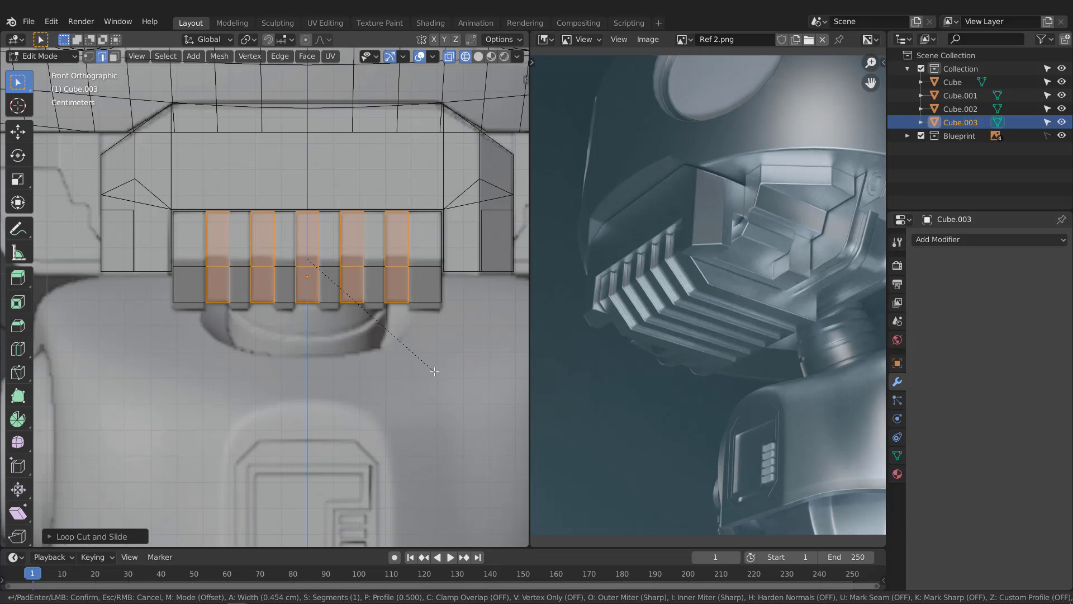
click(435, 371)
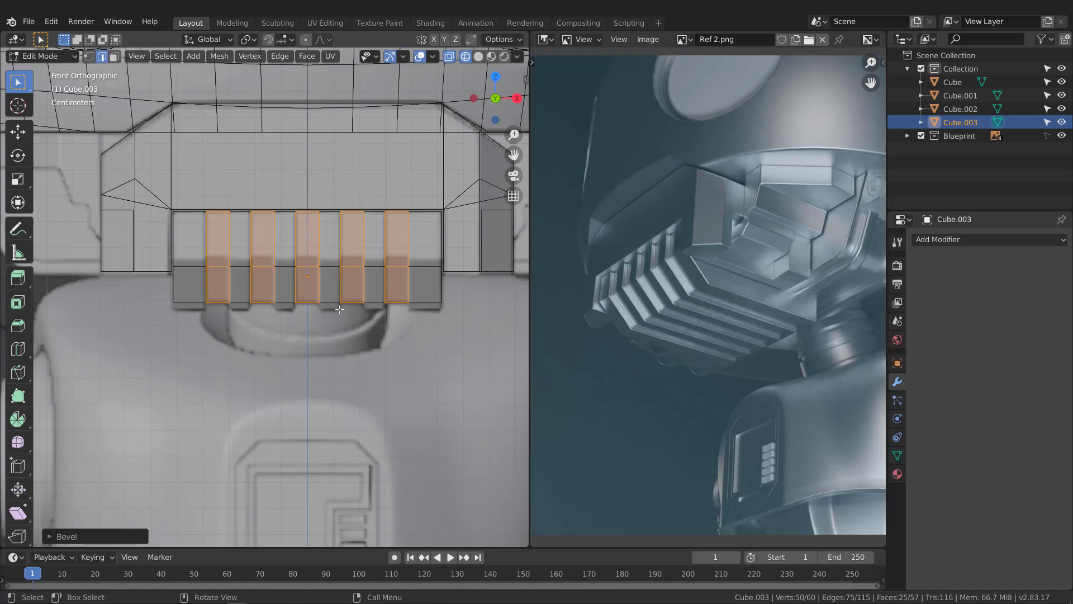
mouse_move(399, 309)
middle_down()
mouse_move(375, 274)
mouse_move(390, 251)
middle_up()
key(z)
click(438, 270)
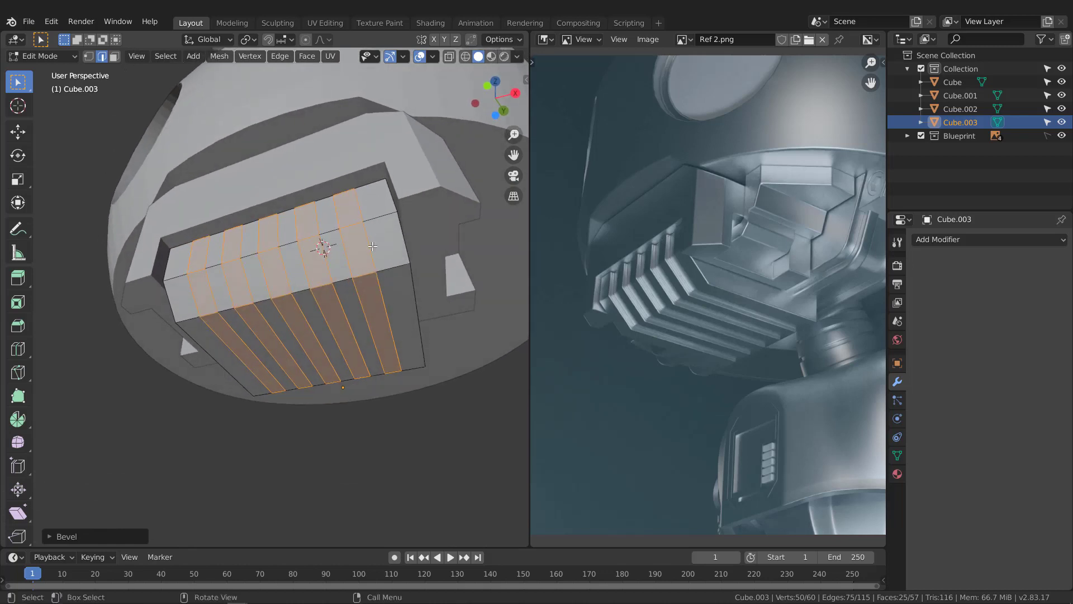
- Select the faces of the six rib strips between the beveled bands, on the block's front, slanted chamfer and underside
key(3)
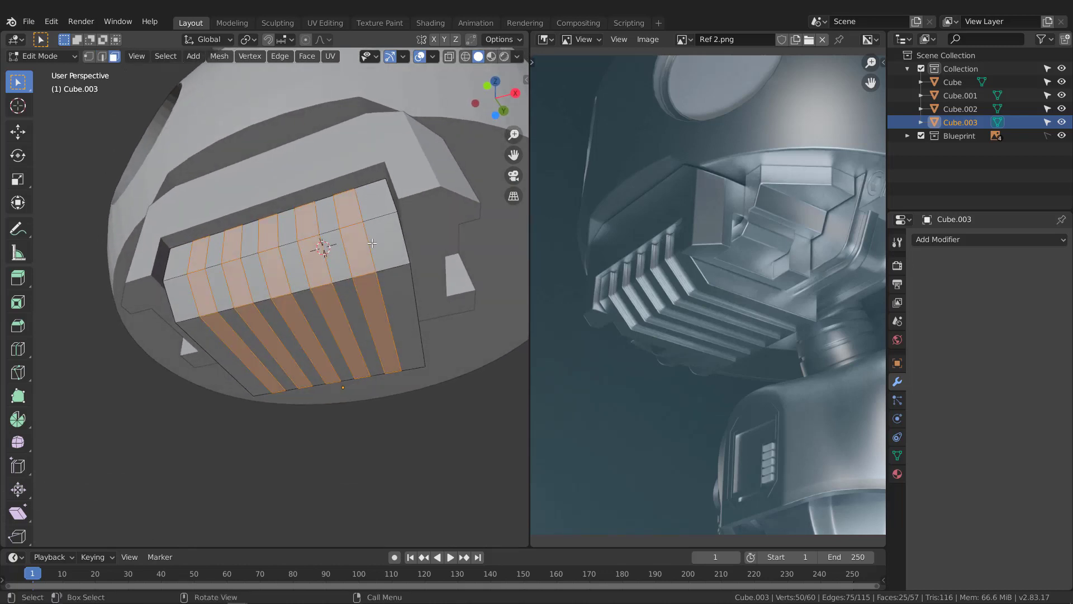
click(367, 204)
shift+click(385, 240)
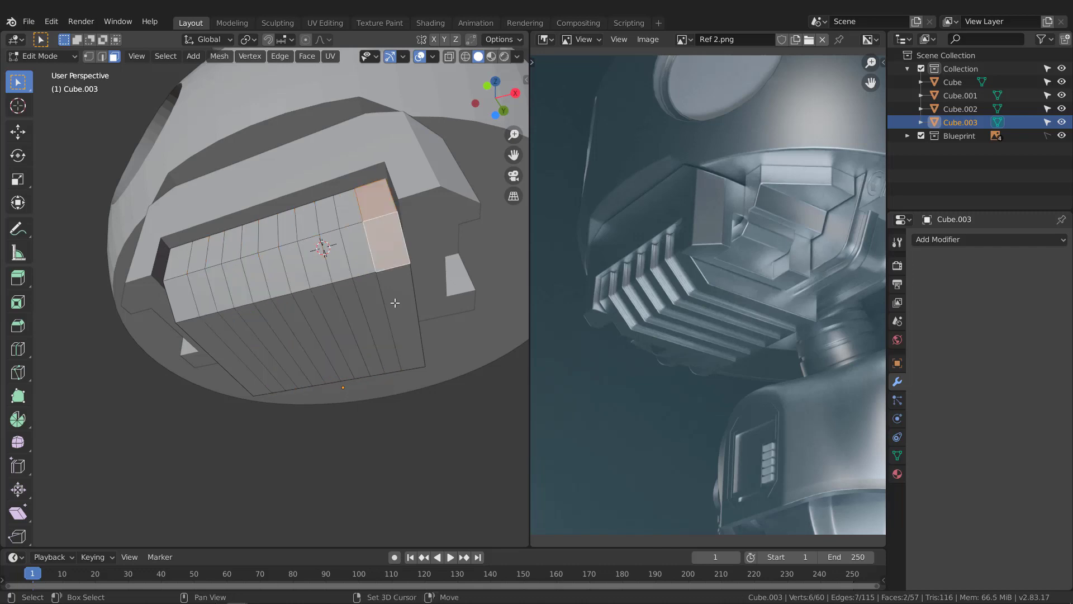
shift+click(396, 304)
shift+click(330, 215)
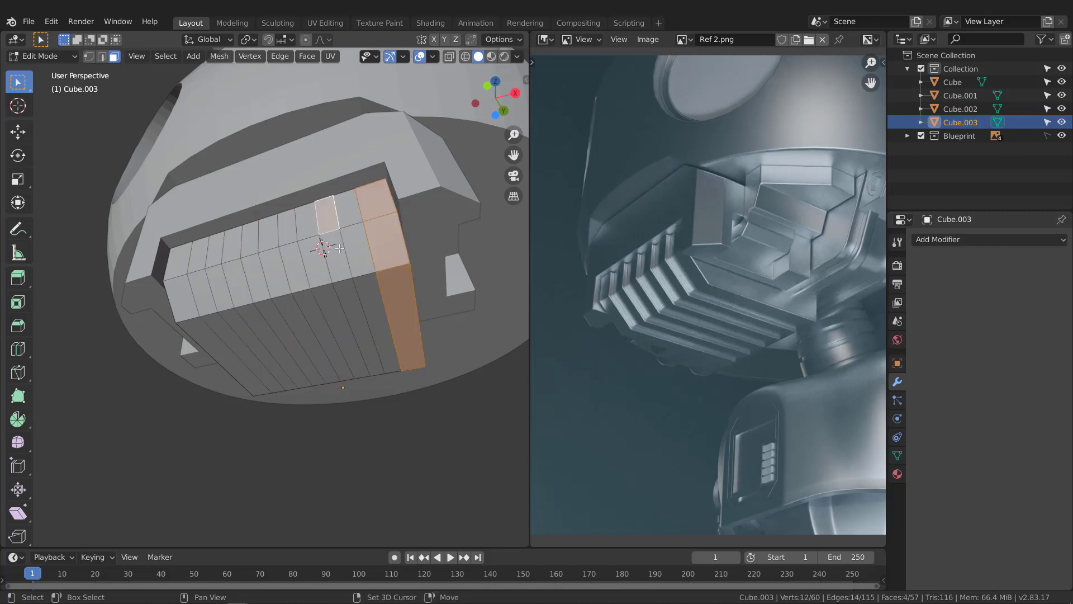
shift+click(338, 260)
shift+click(351, 293)
shift+click(293, 234)
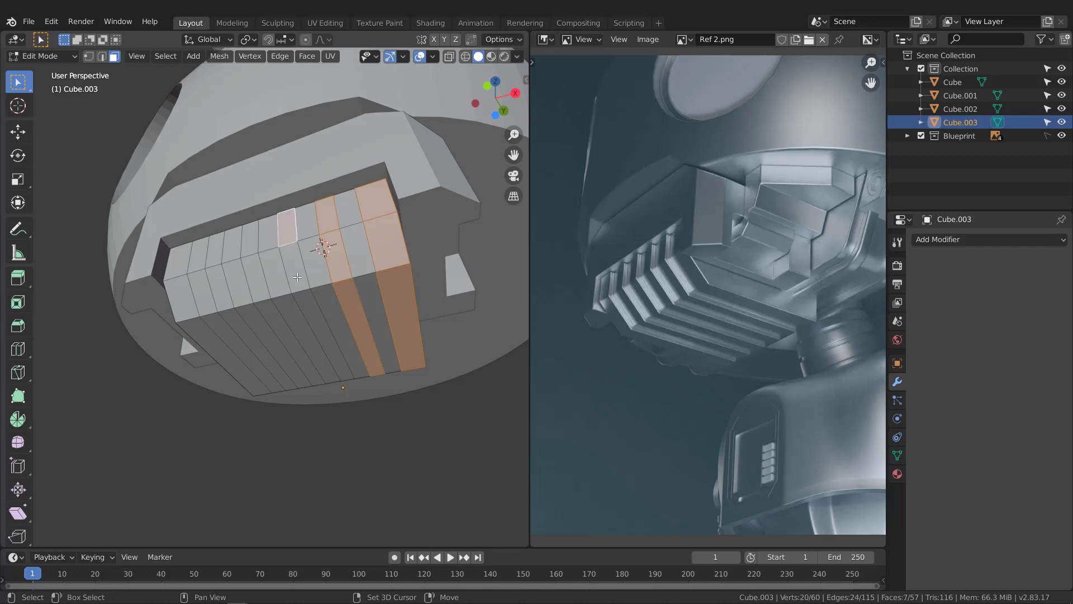
shift+click(297, 273)
shift+click(309, 304)
shift+click(286, 342)
shift+click(258, 277)
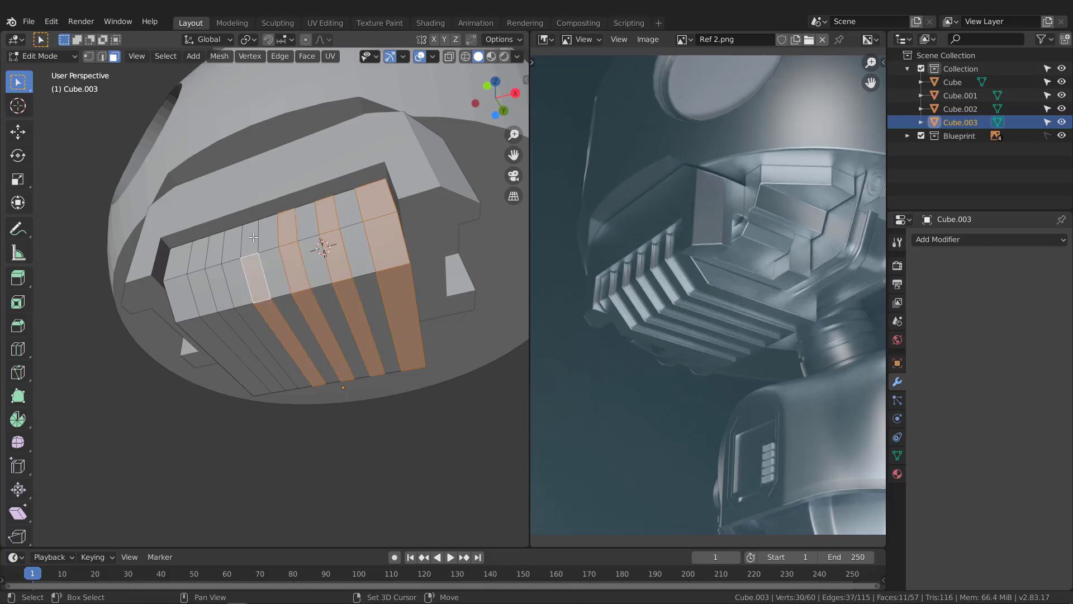
shift+click(252, 239)
shift+click(216, 248)
shift+click(220, 290)
shift+click(226, 323)
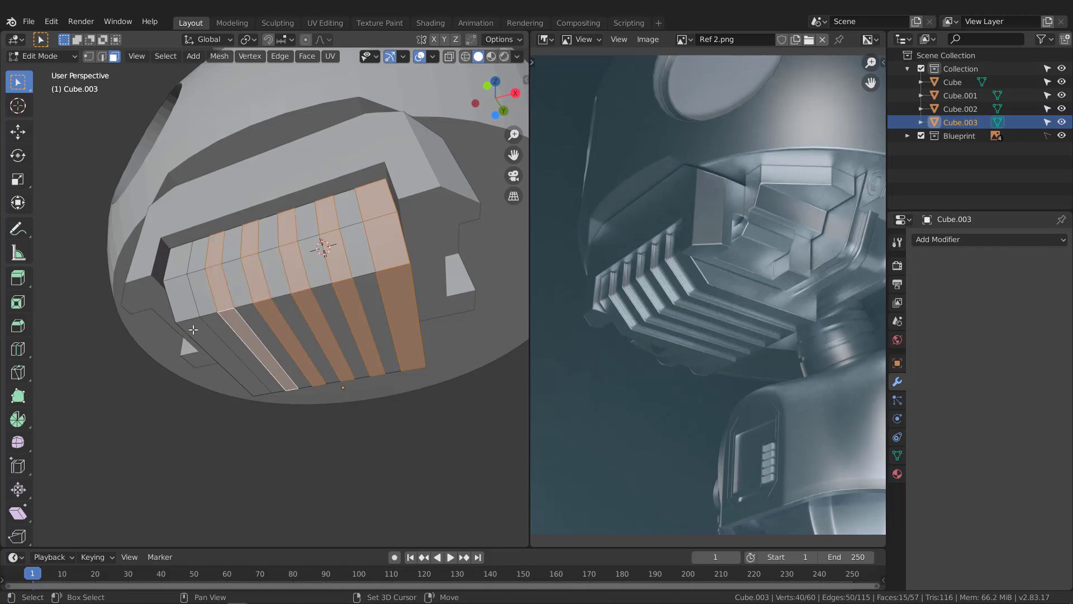
shift+click(192, 330)
shift+click(180, 295)
shift+click(182, 258)
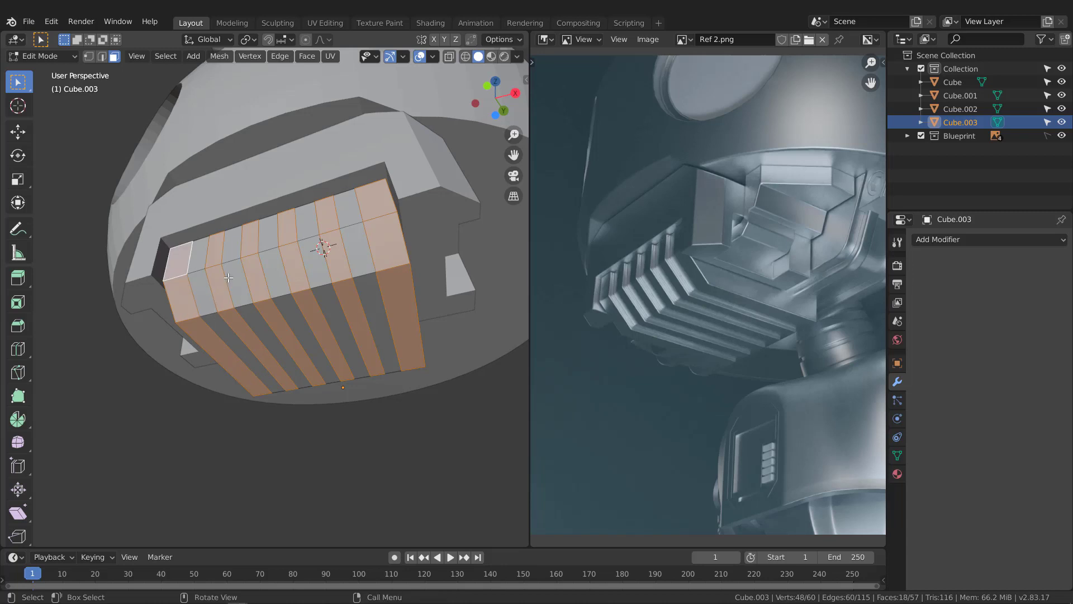
- Try to extrude the six selected rib strips together in a single direction by about 2.4 cm
middle_drag(228, 278, 260, 236)
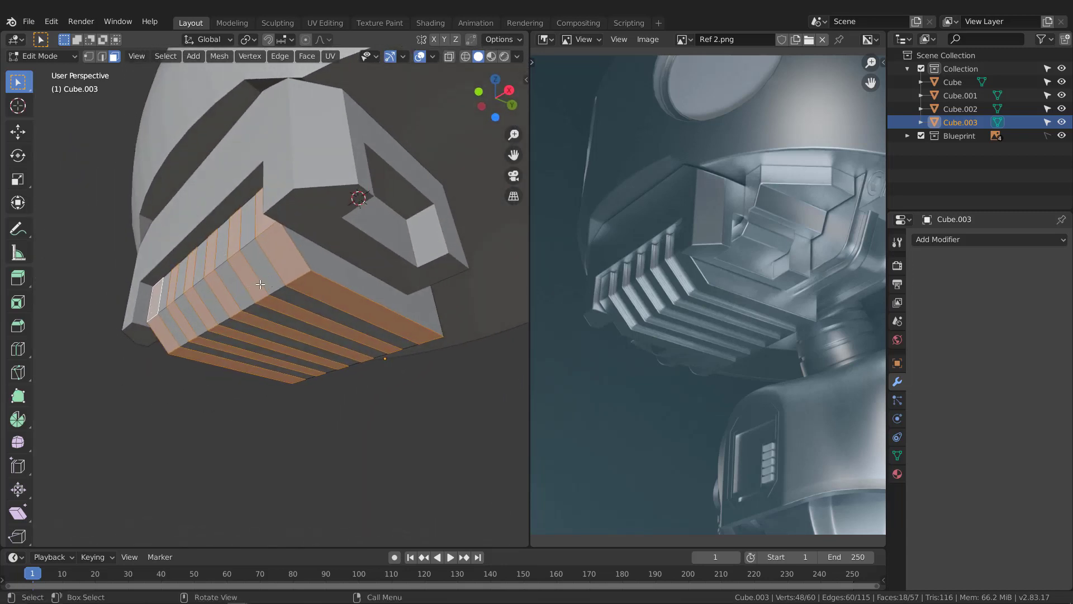
mouse_move(260, 277)
middle_down()
mouse_move(239, 273)
mouse_move(262, 281)
middle_up()
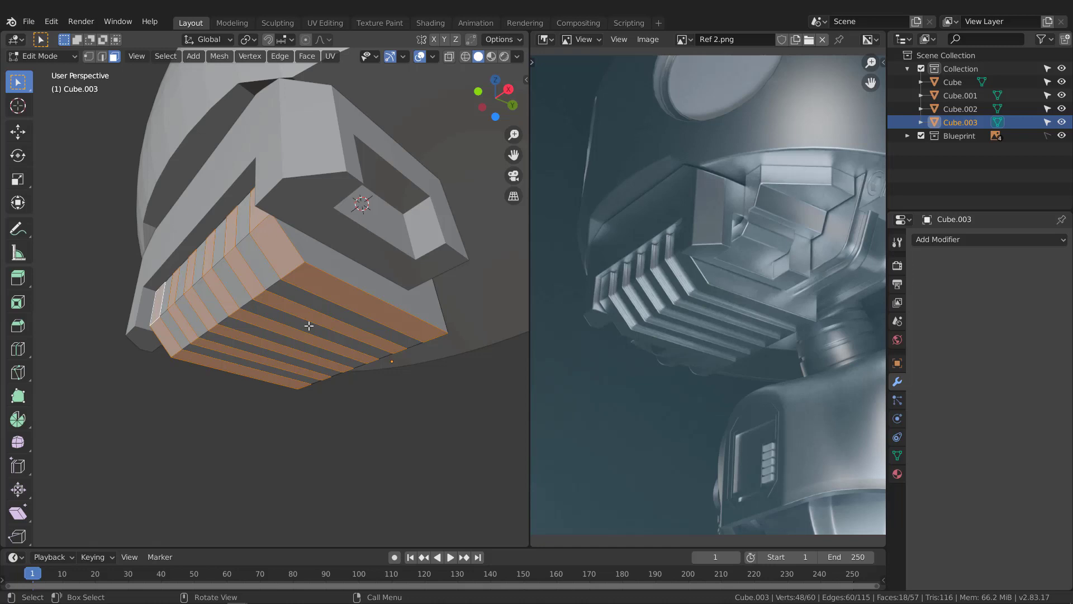
key(alt+e)
key(e)
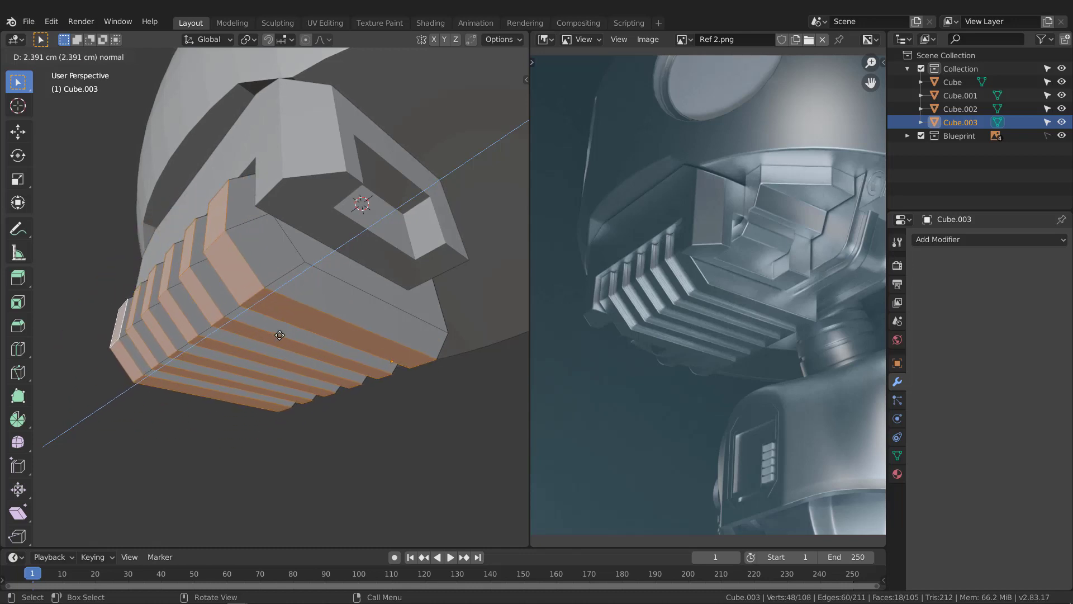
click(279, 339)
middle_drag(280, 339, 262, 301)
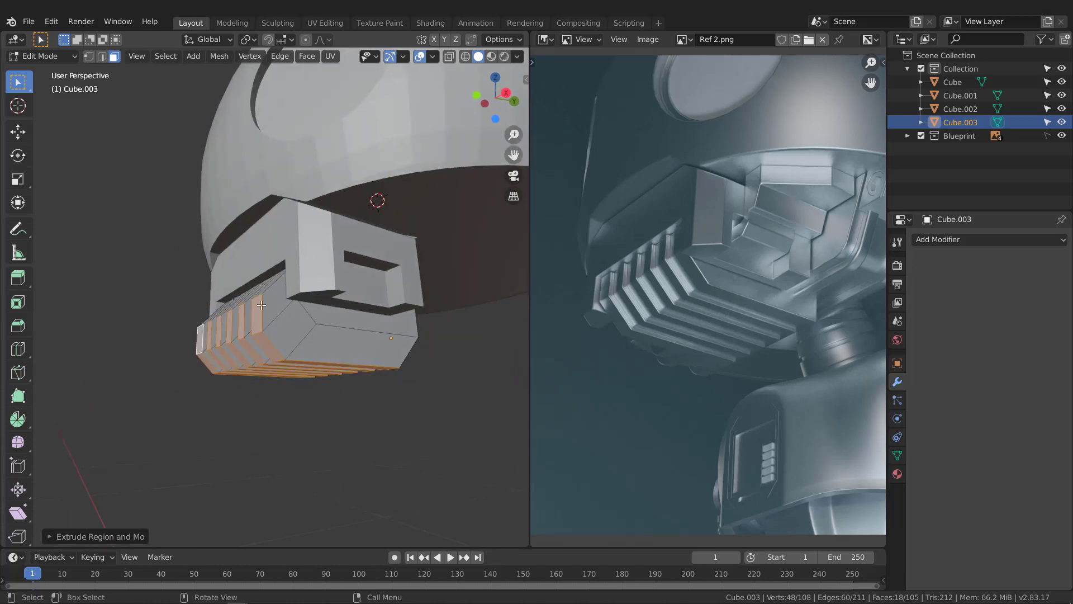
middle_drag(267, 340, 287, 312)
key(ctrl+z)
- Extrude the six selected rib strips outward along their face normals by about 0.0038
shift+click(219, 329)
scroll(297, 312, up, 2)
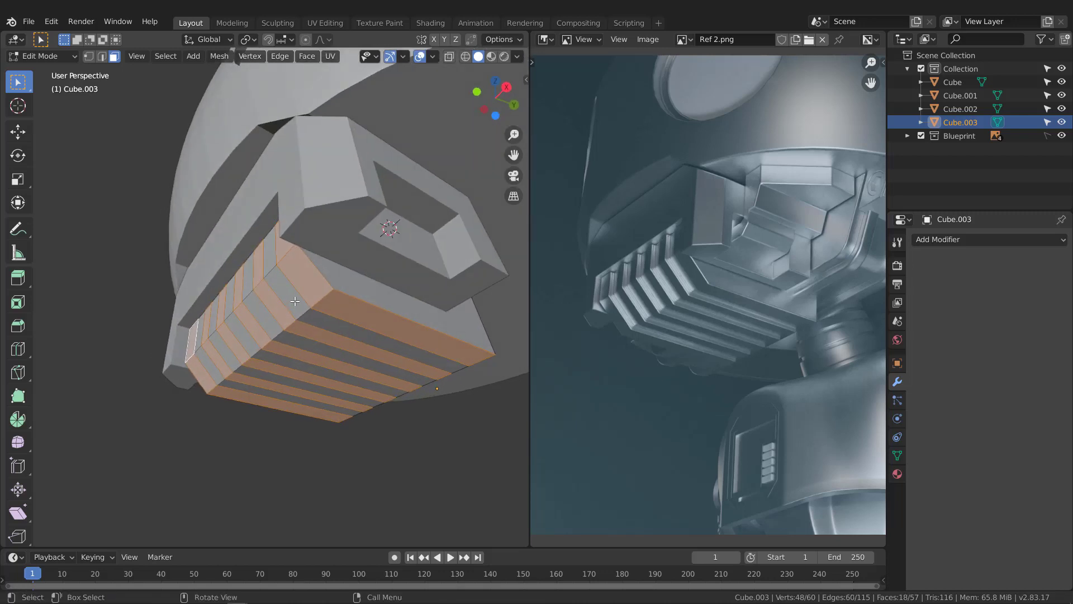
key(alt+e)
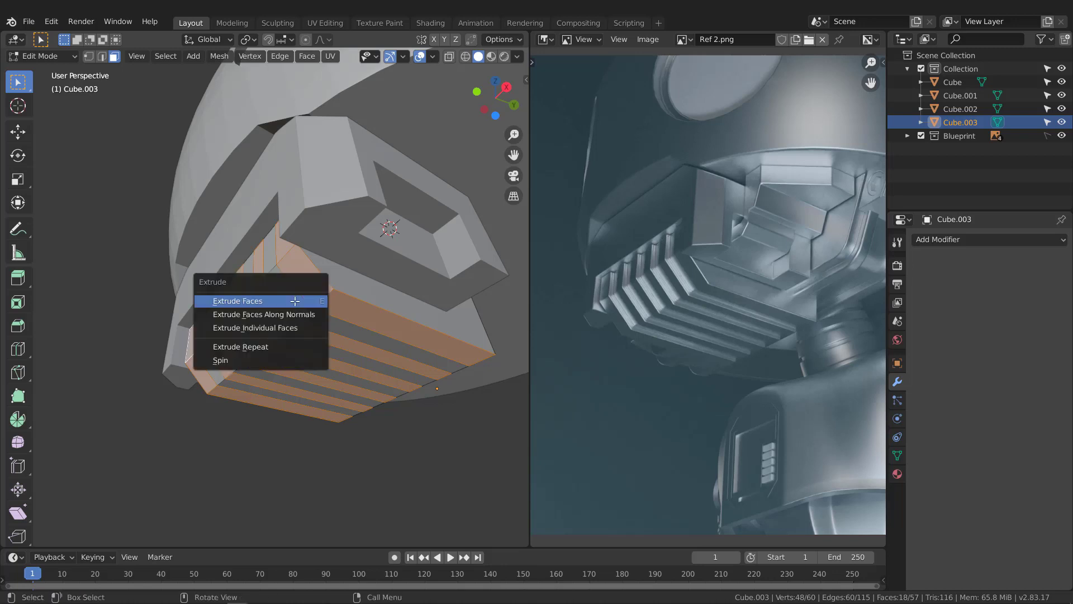
click(252, 316)
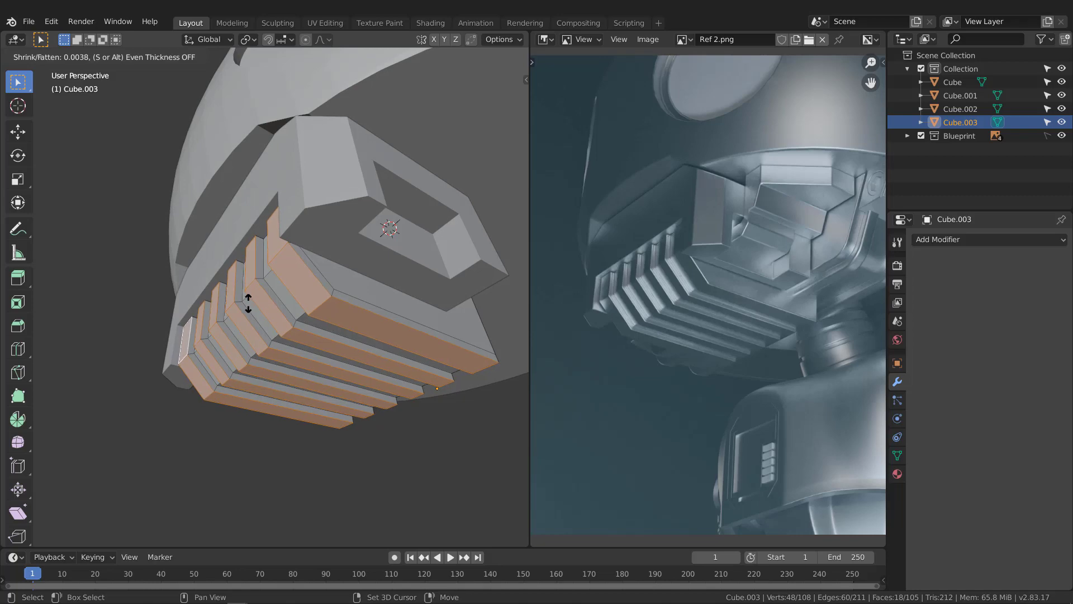
click(248, 302)
middle_drag(249, 303, 303, 256)
scroll(309, 241, up, 4)
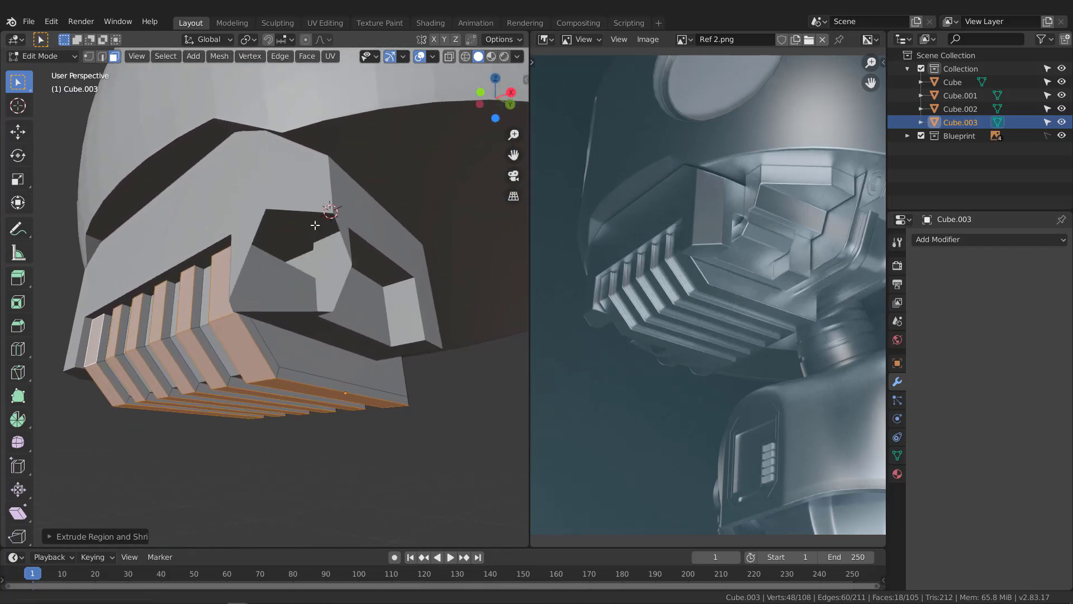
scroll(316, 218, up, 7)
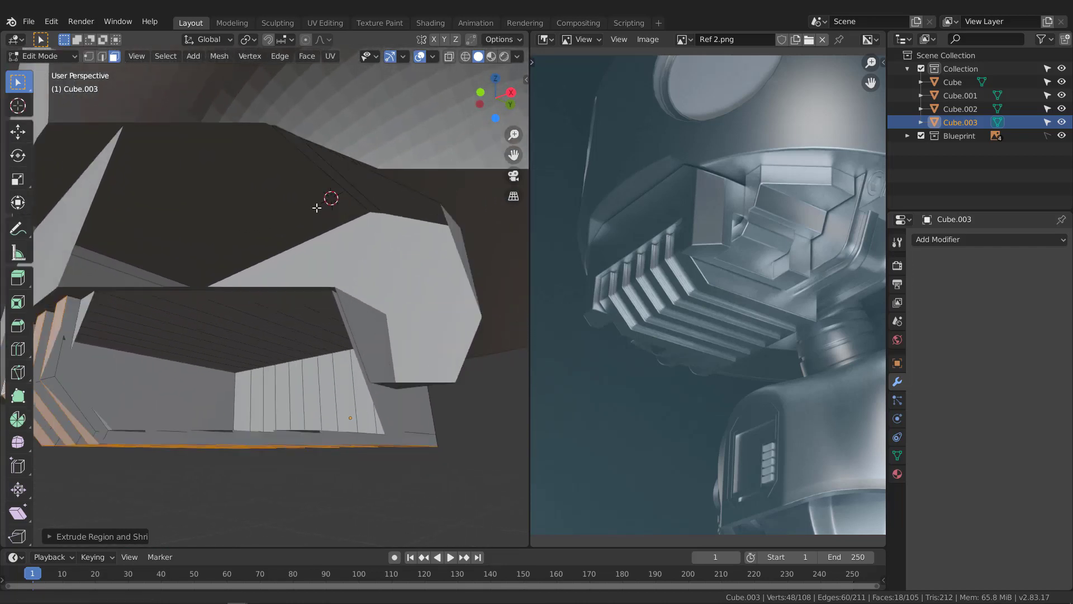
scroll(318, 212, down, 5)
scroll(328, 201, up, 5)
scroll(328, 210, down, 5)
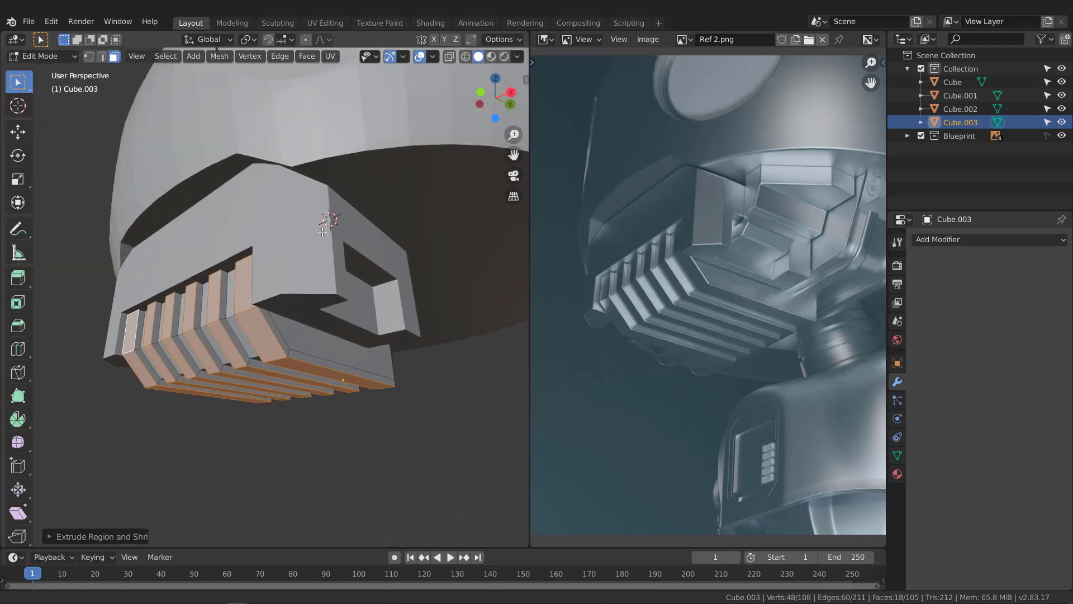
- Set the 3D viewport's clip start to 0.1 and hide the sidebar again
scroll(323, 232, up, 5)
scroll(391, 210, down, 6)
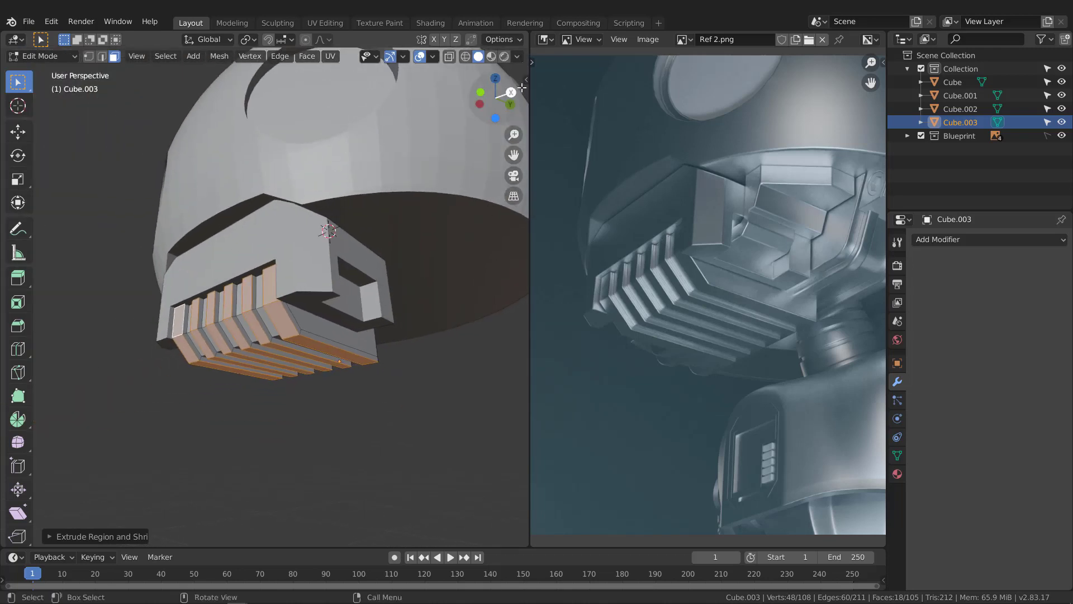
middle_drag(297, 360, 303, 359)
key(n)
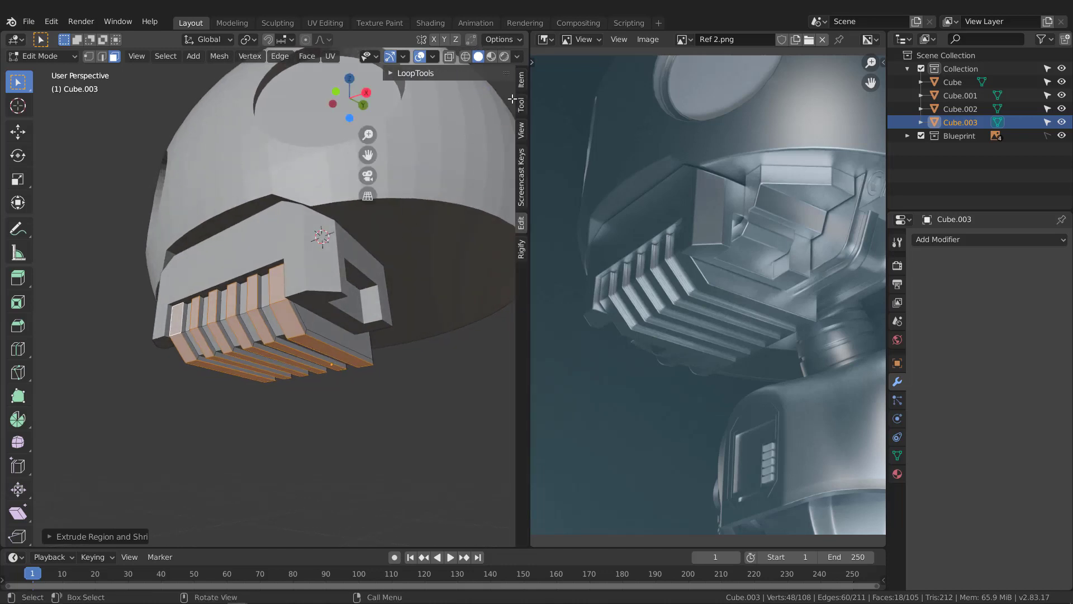
click(522, 132)
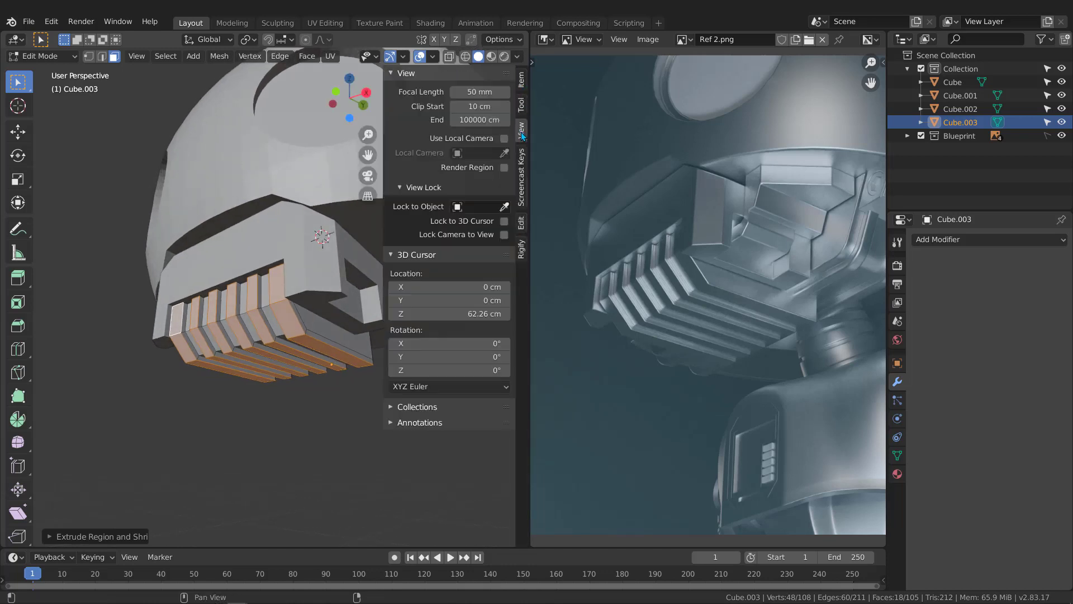
click(494, 106)
text(0.1)
key(Return)
drag(383, 124, 563, 134)
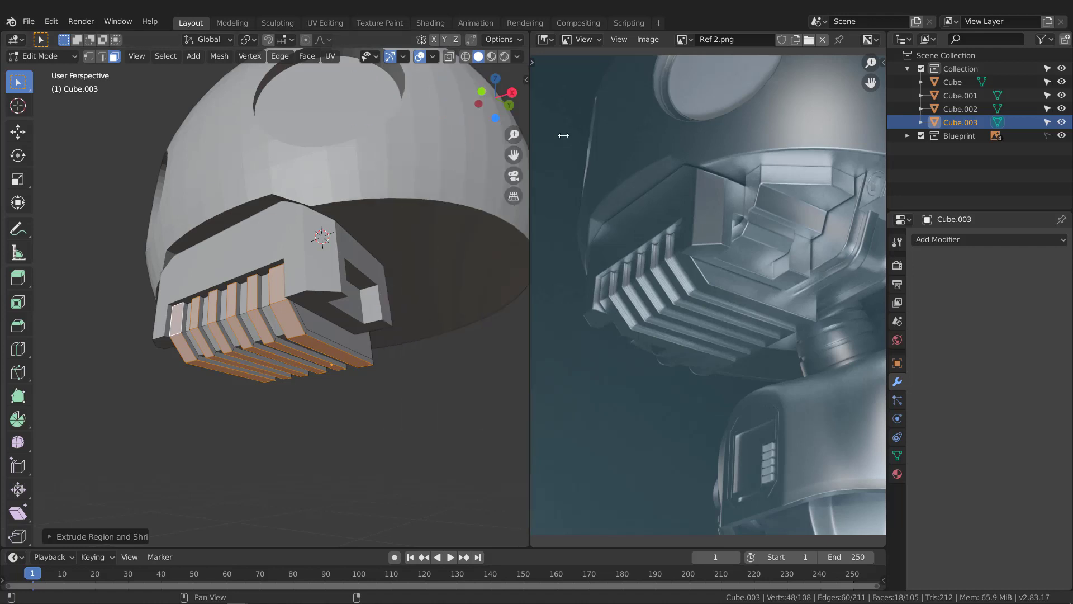
- Leave Edit Mode and examine the ribbed grille against the stepped shapes behind the mouth in the reference image
middle_drag(310, 283, 247, 303)
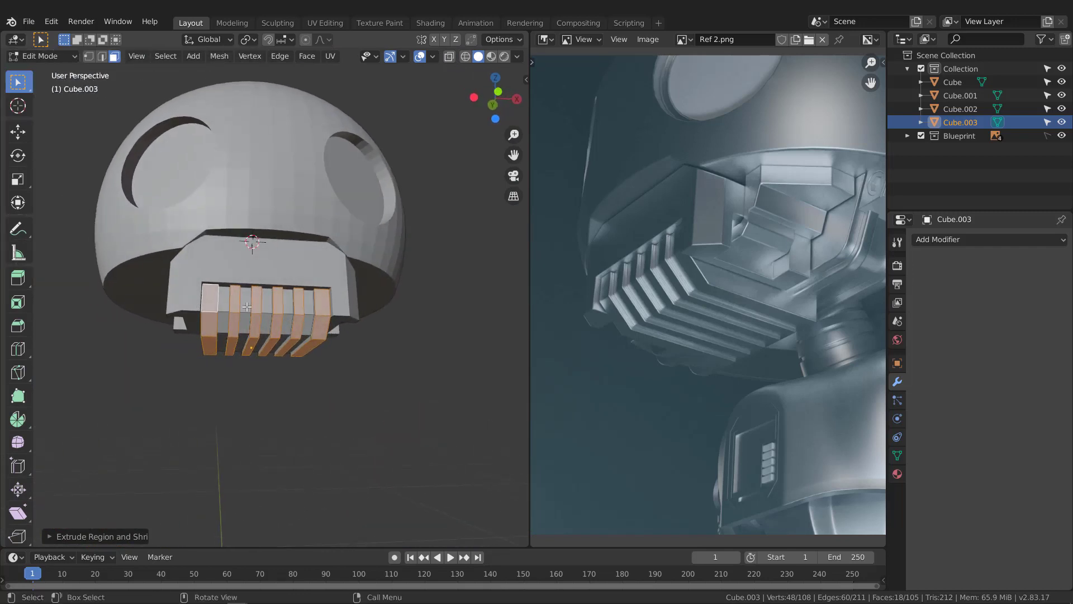
key(Tab)
middle_drag(317, 315, 249, 296)
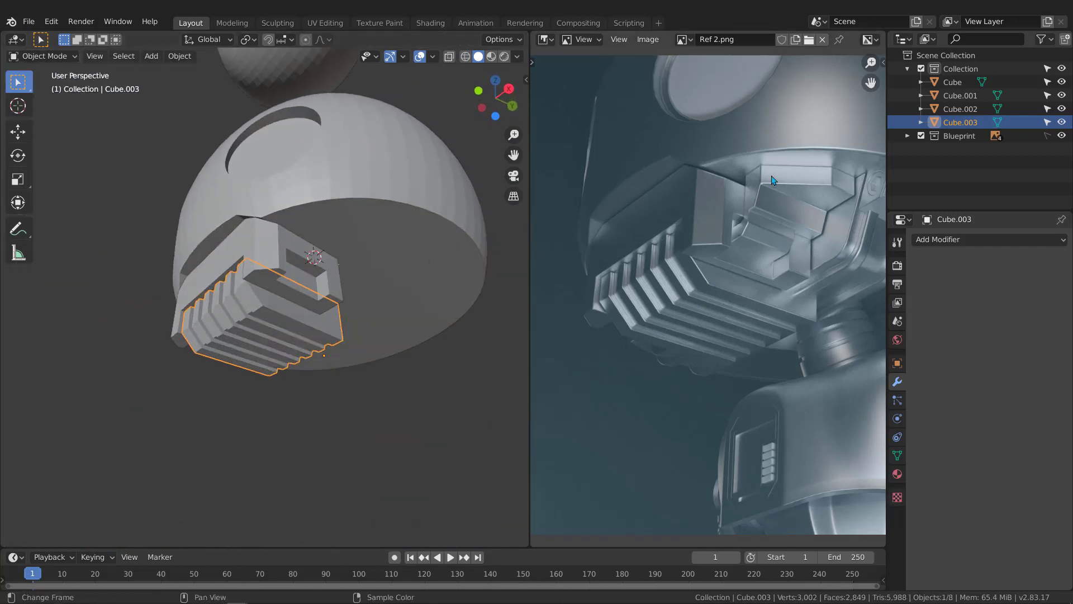
middle_drag(790, 189, 721, 216)
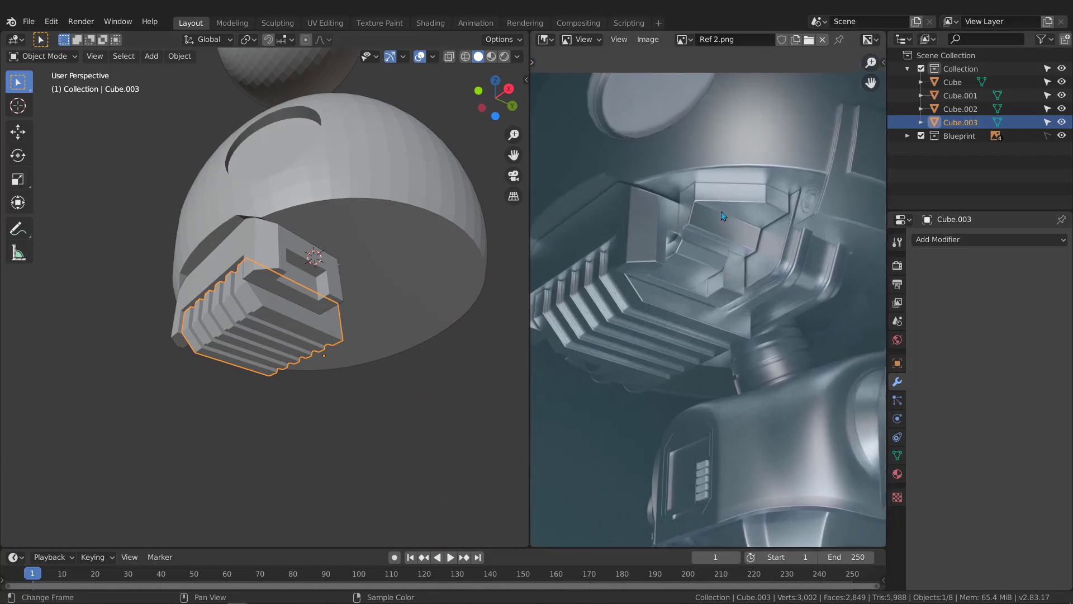
drag(665, 311, 699, 234)
mouse_move(791, 194)
mouse_down()
mouse_move(772, 183)
mouse_move(695, 182)
mouse_move(678, 199)
mouse_move(677, 240)
mouse_up()
mouse_move(715, 229)
right_down()
mouse_move(632, 328)
mouse_move(793, 196)
right_up()
middle_drag(279, 277, 313, 303)
- Switch the viewport to wireframe shading and compare the mouth parts with the blueprint in right and front orthographic views
key(KP_1)
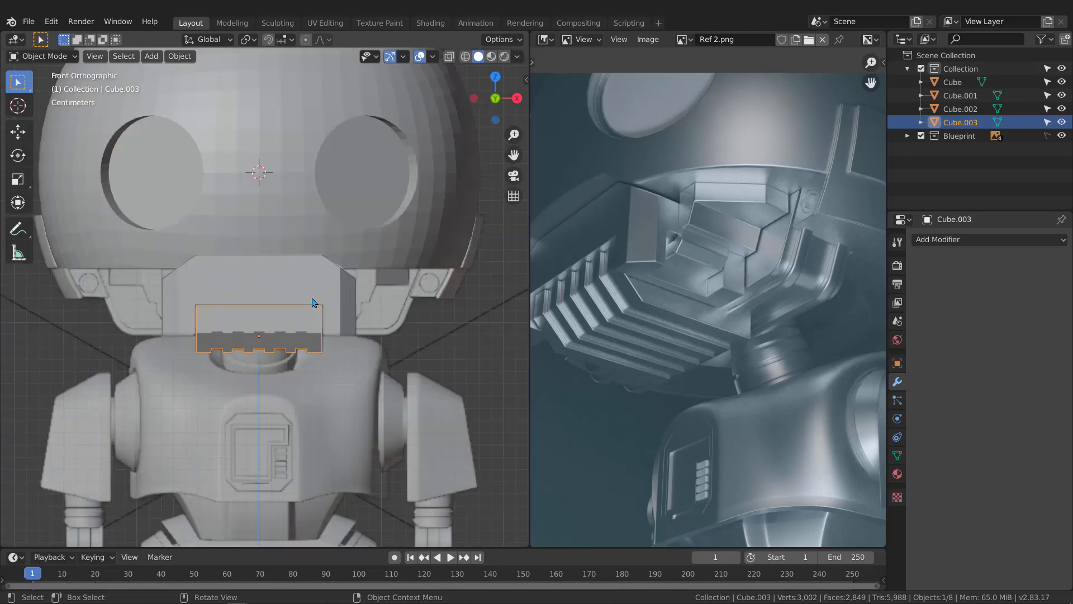
shift+middle_drag(162, 282, 241, 298)
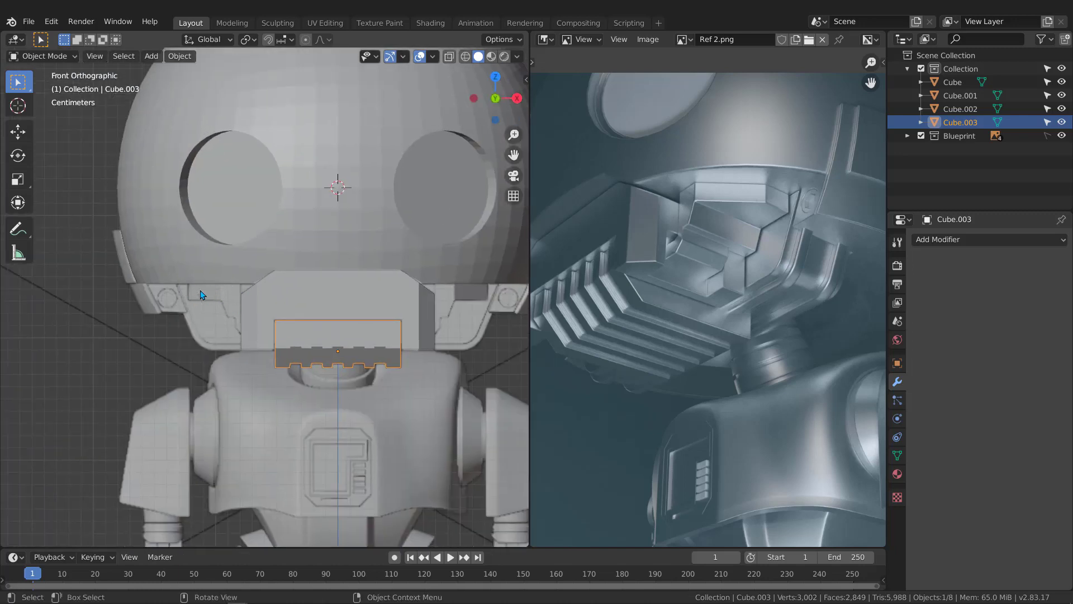
key(KP_3)
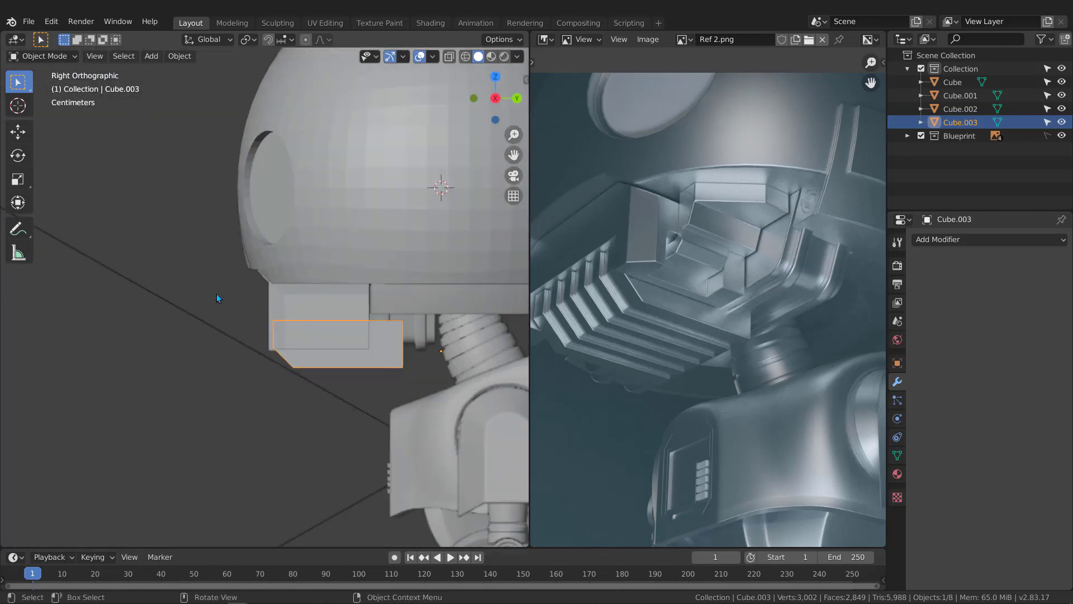
key(z)
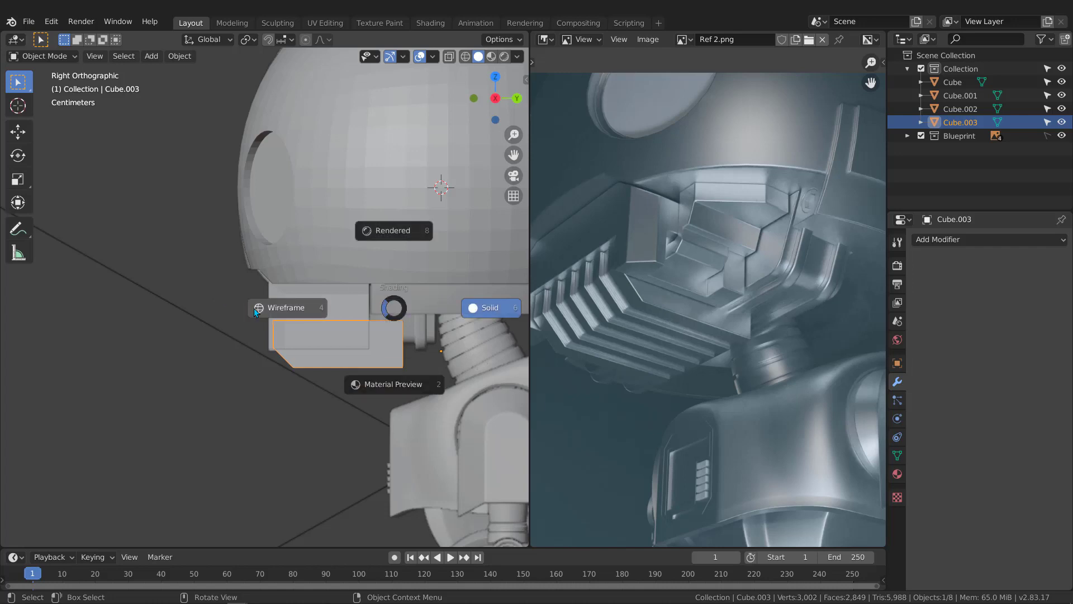
click(255, 308)
scroll(365, 312, up, 4)
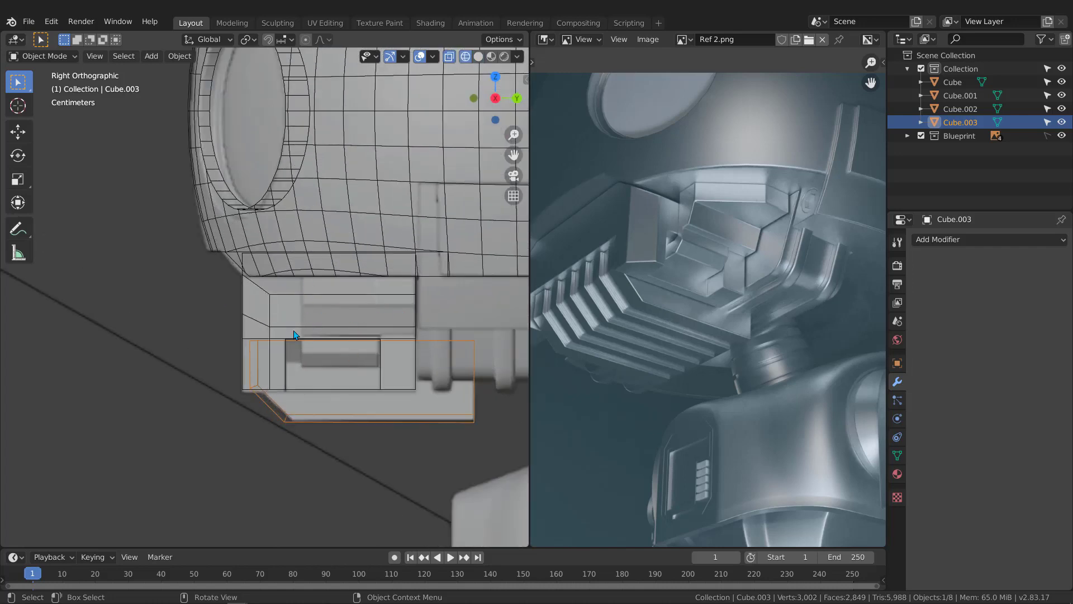
key(KP_1)
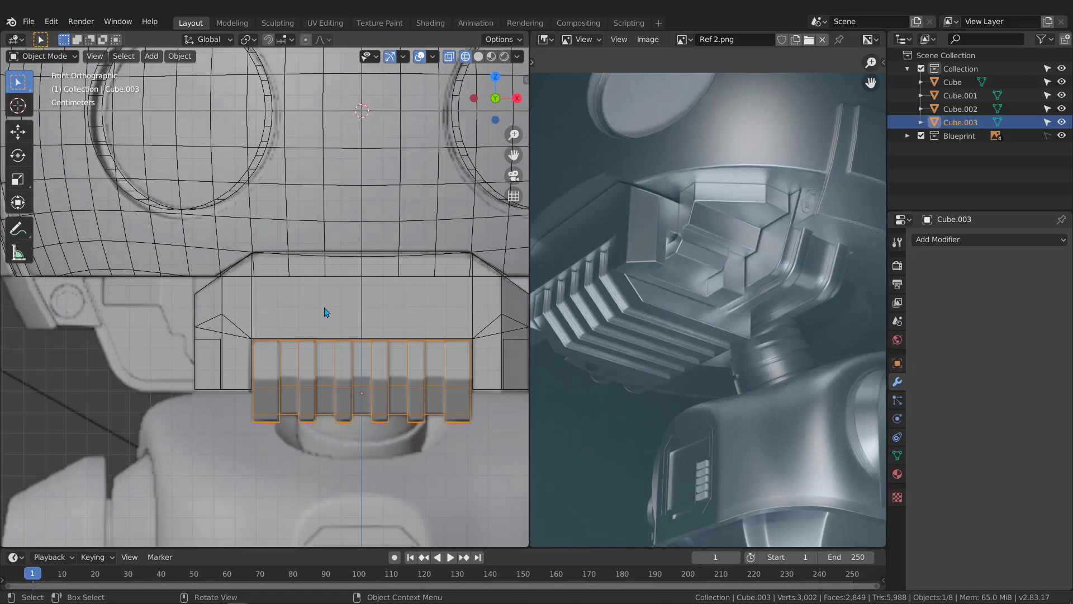
- Add a new cube mesh at the 3D cursor in front view, keeping its default creation settings
scroll(326, 312, down, 5)
key(shift+a)
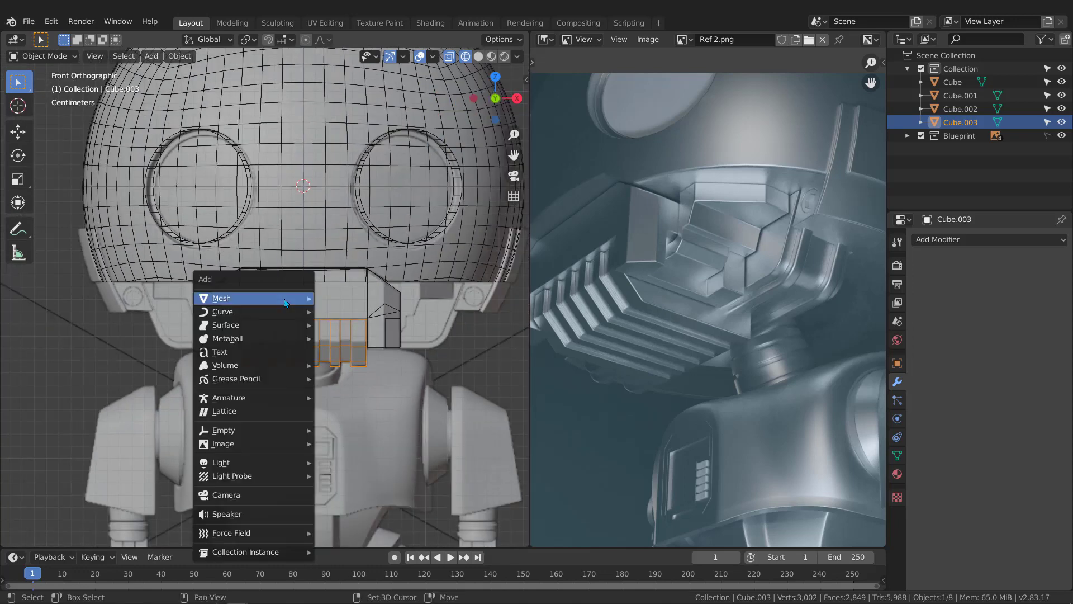
mouse_move(287, 300)
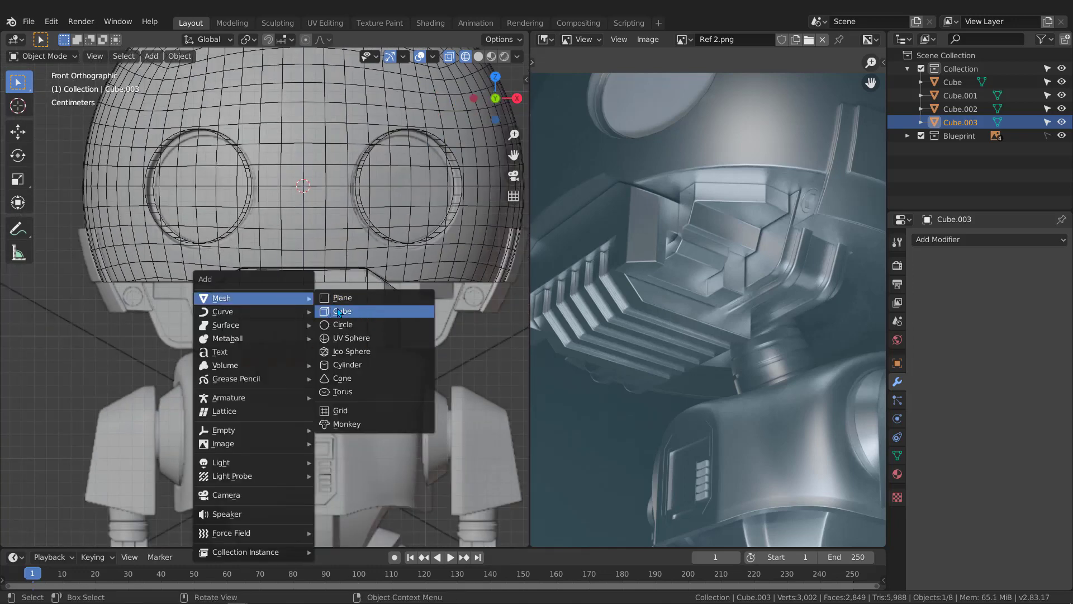
click(354, 313)
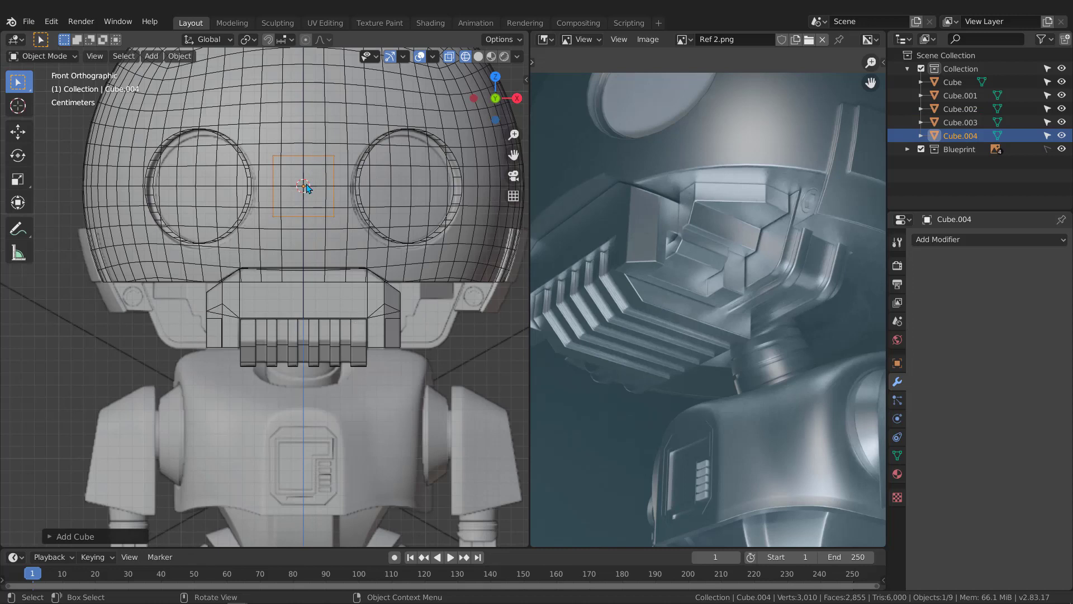
click(62, 536)
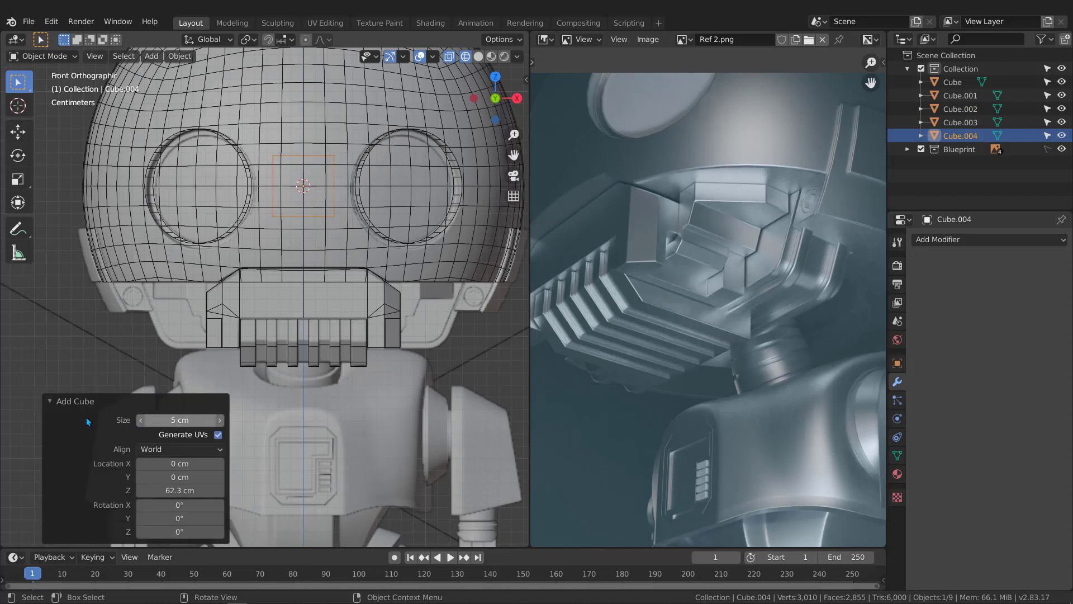
click(65, 404)
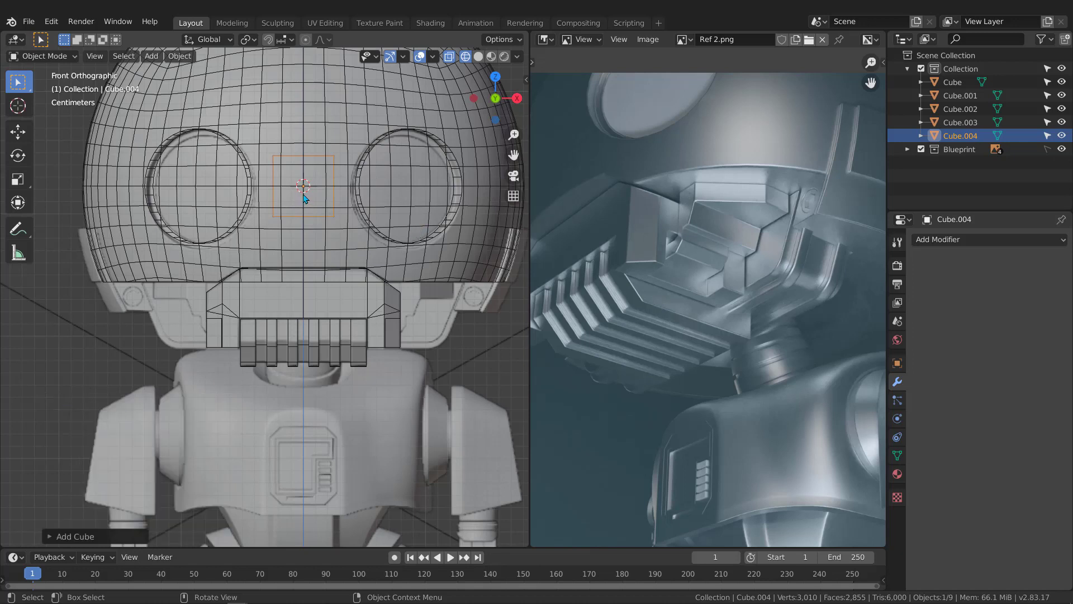
- Move the new cube down along Z and along negative X until it sits beneath the head, against the mouth block's side
key(g)
key(z)
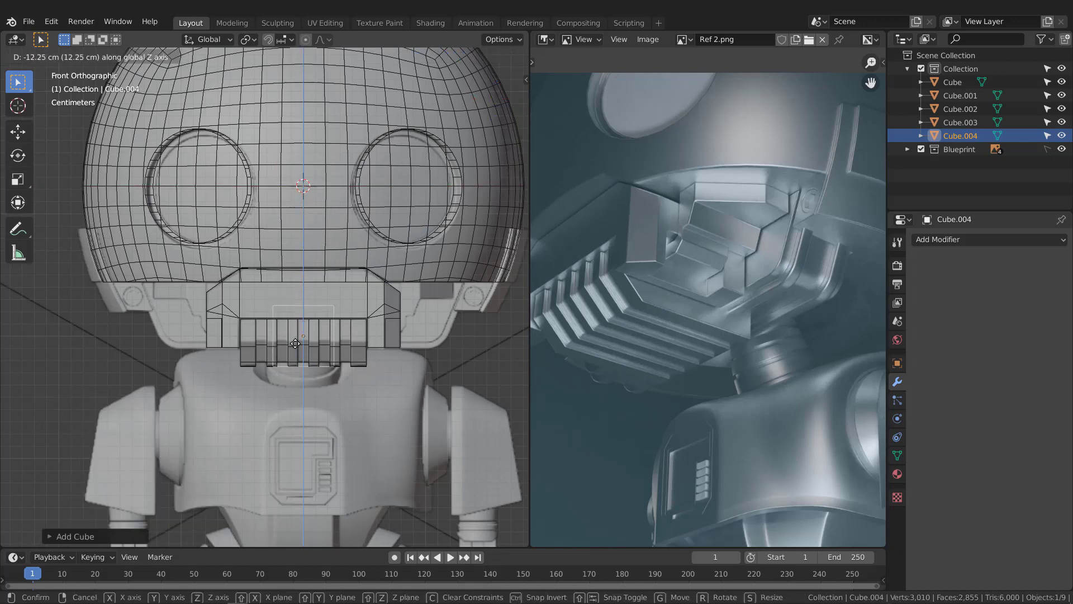
click(290, 322)
key(g)
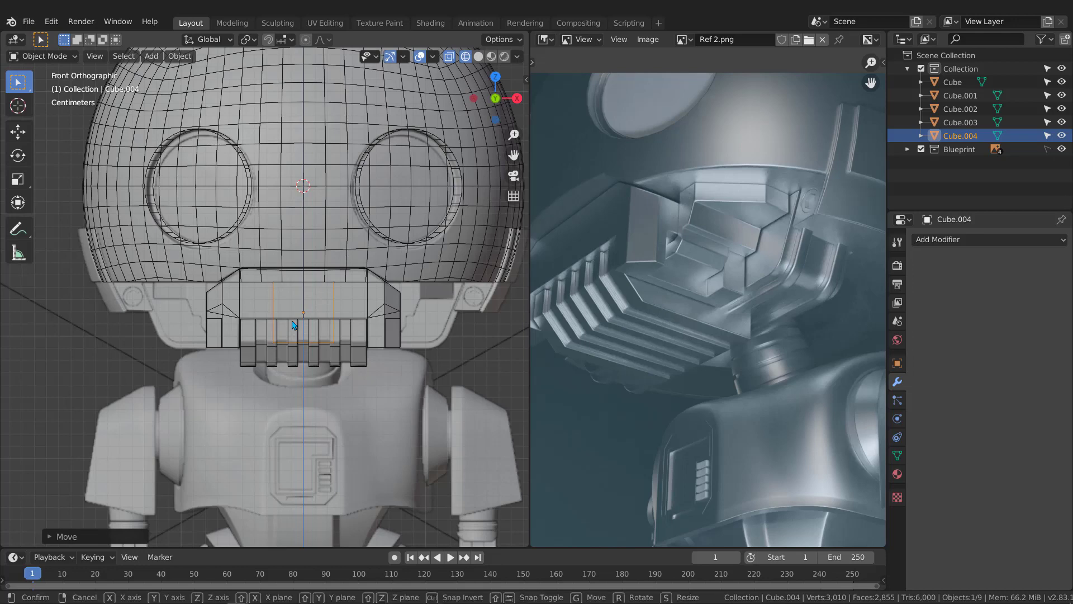
key(x)
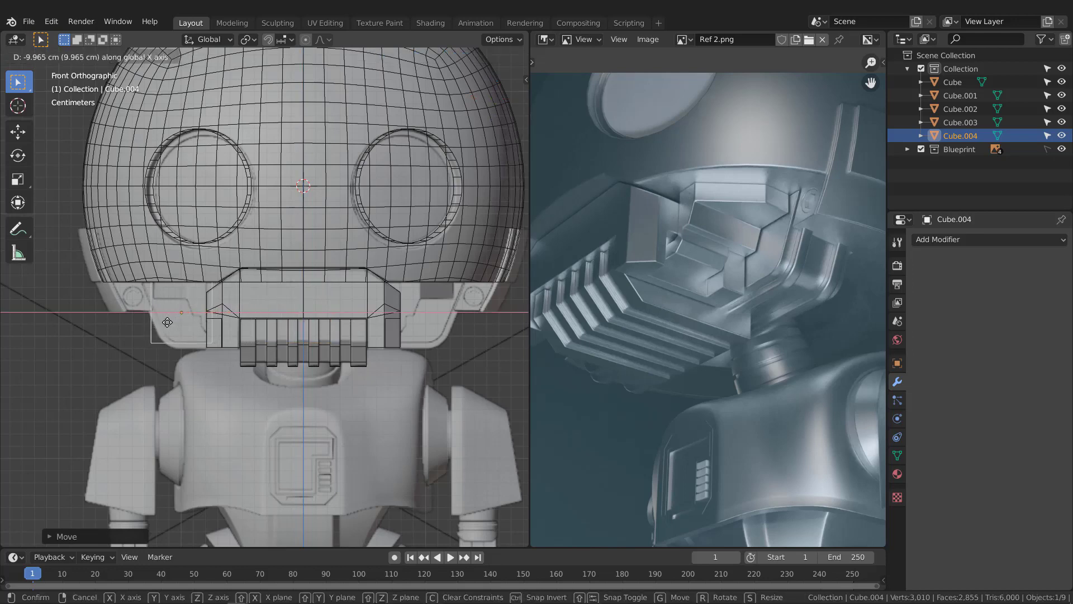
click(163, 323)
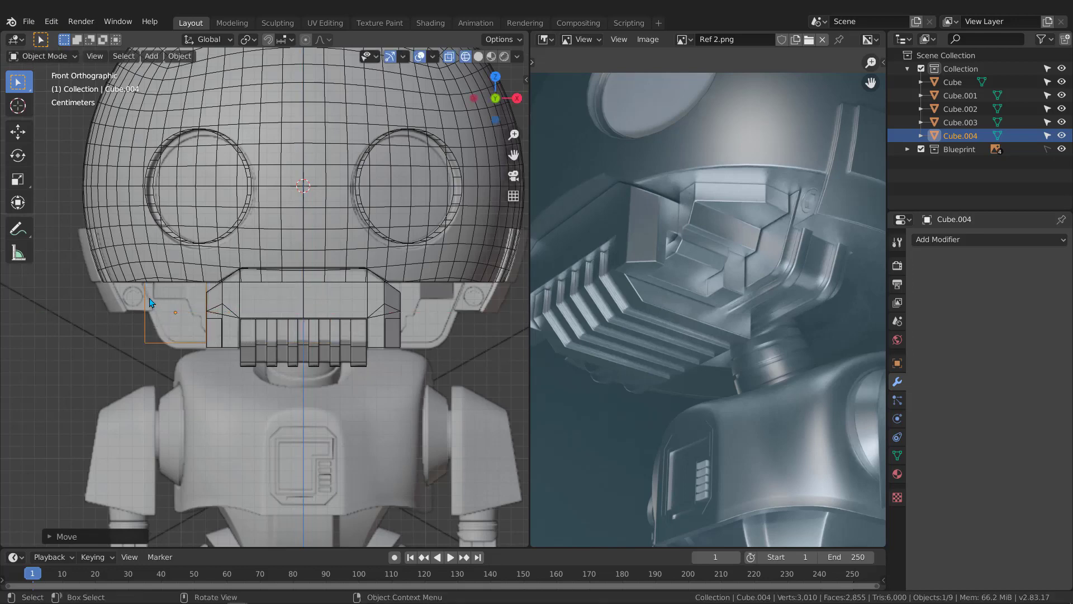
- In Edit Mode, move the cube's outer side face inward about 0.69 cm along X to the blueprint recess edge
scroll(157, 303, up, 3)
key(Tab)
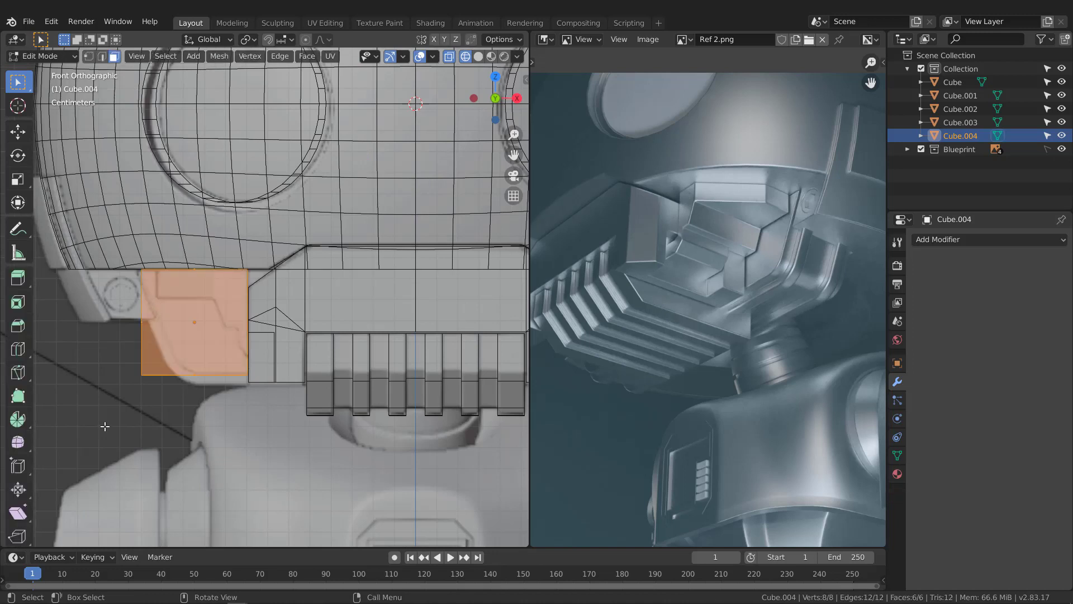
click(172, 305)
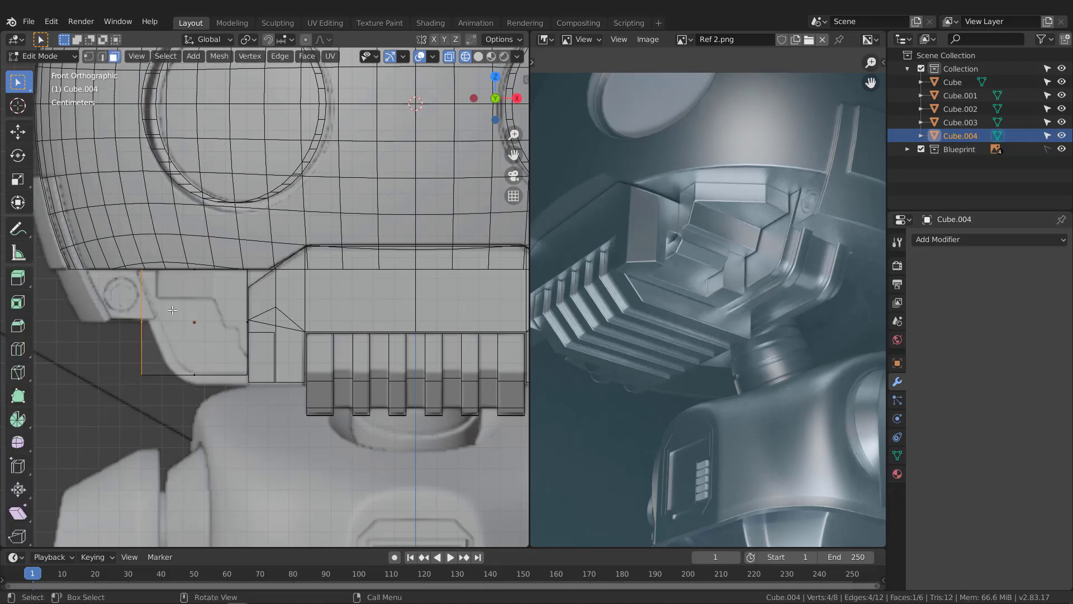
key(g)
key(x)
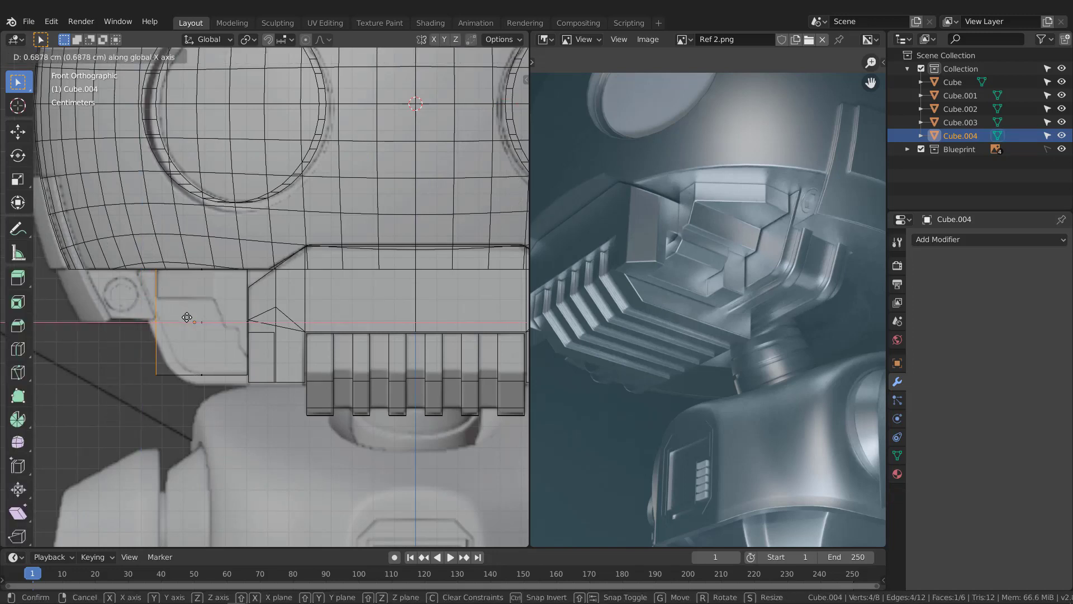
click(174, 331)
- Raise the cube's bottom face about 3.65 cm along Z to match the lower edge of the blueprint recess
click(230, 379)
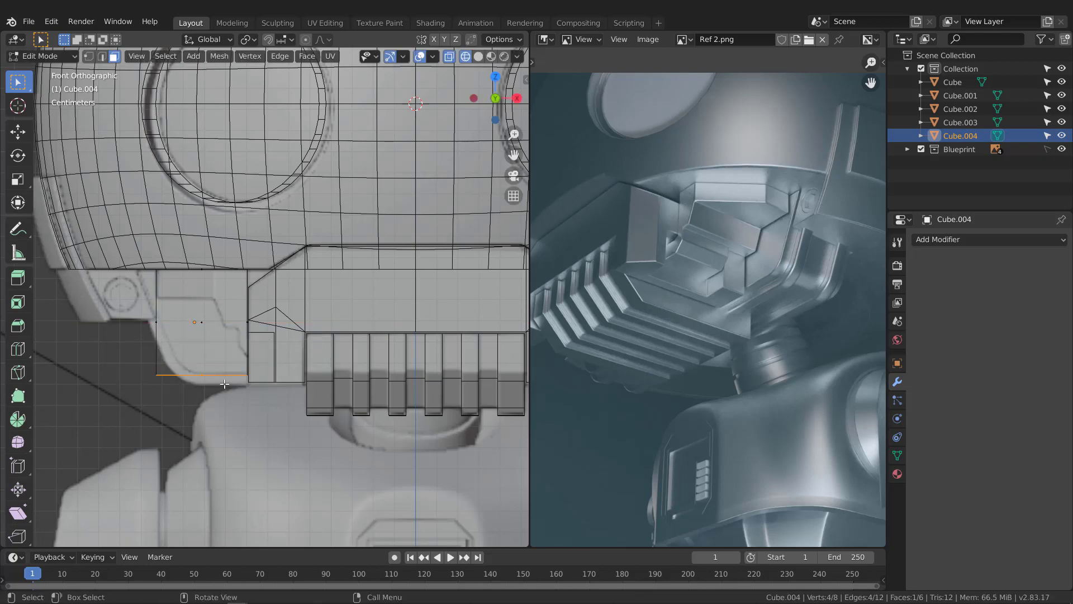
key(g)
key(z)
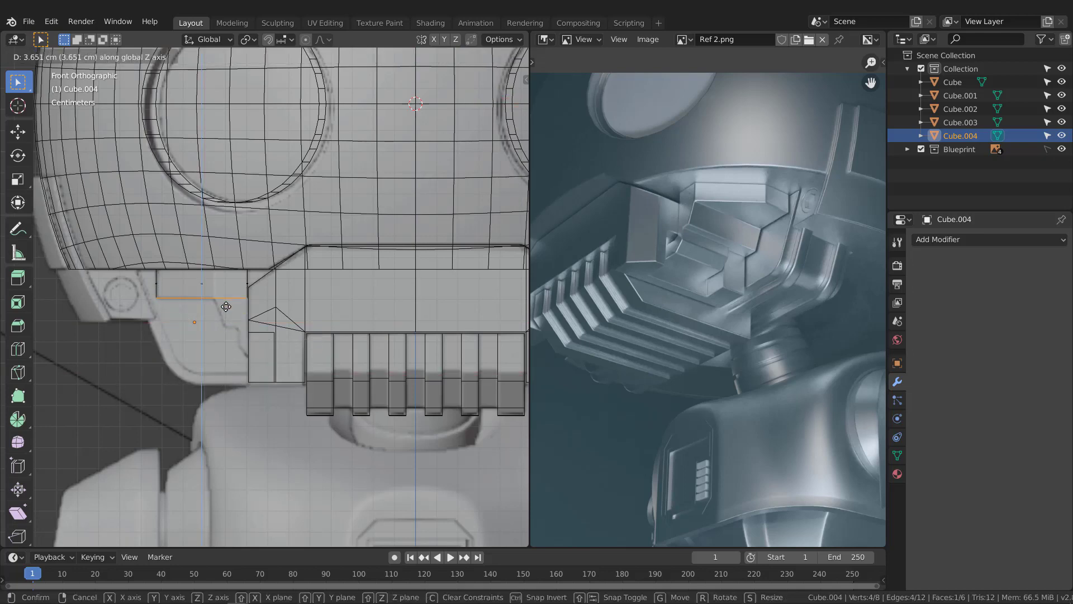
click(226, 306)
scroll(221, 308, down, 4)
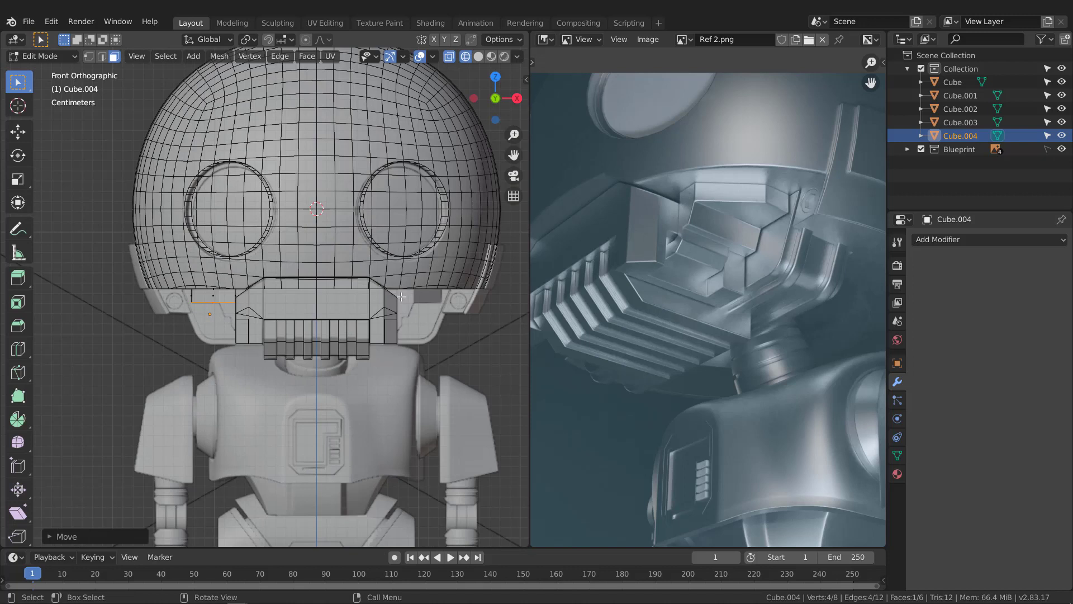
- Return to Object Mode and move the shortened block along X to the other side of the mouth, over the blueprint's dark recess
key(Tab)
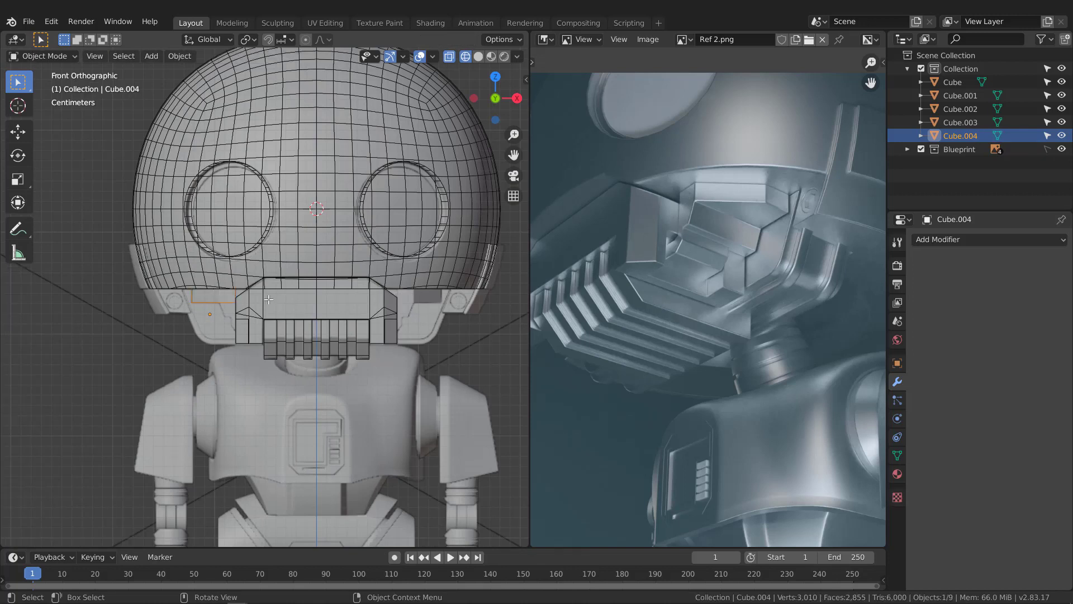
key(g)
key(x)
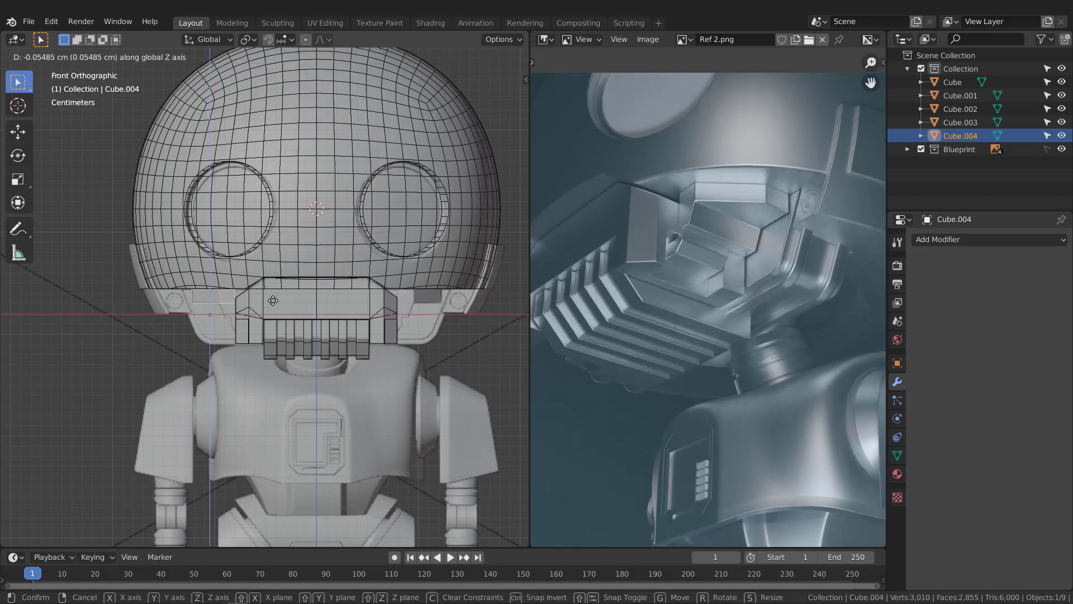
click(474, 310)
scroll(433, 288, up, 1)
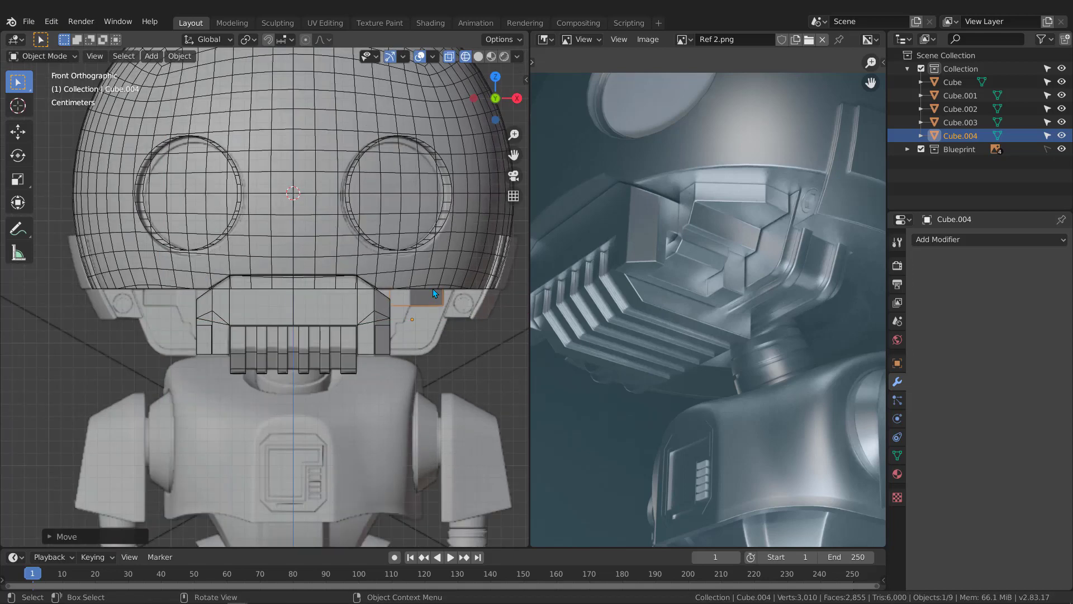
key(KP_3)
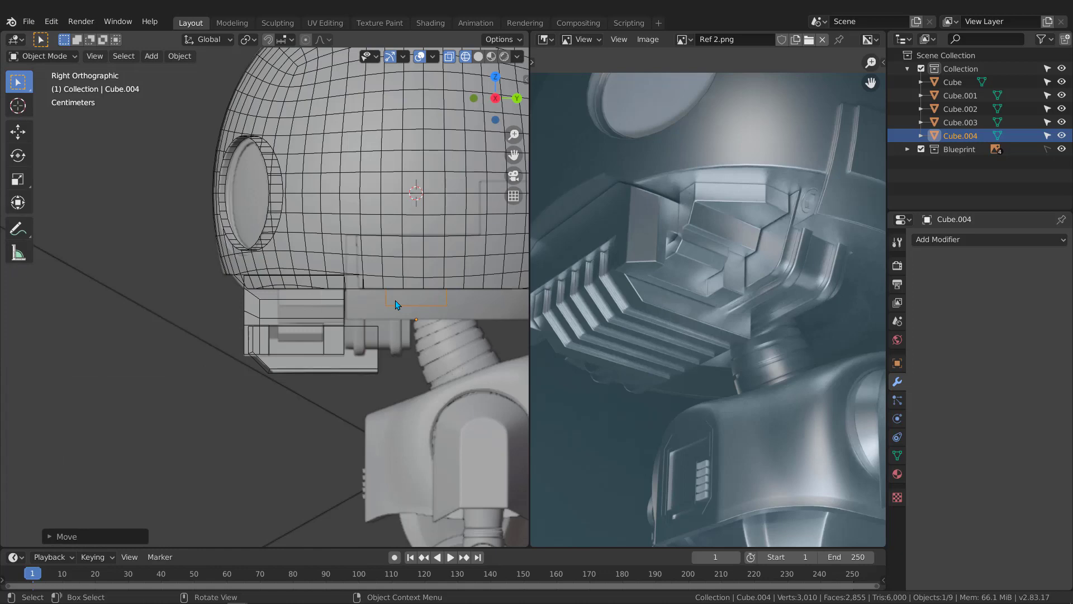
key(ctrl+KP_3)
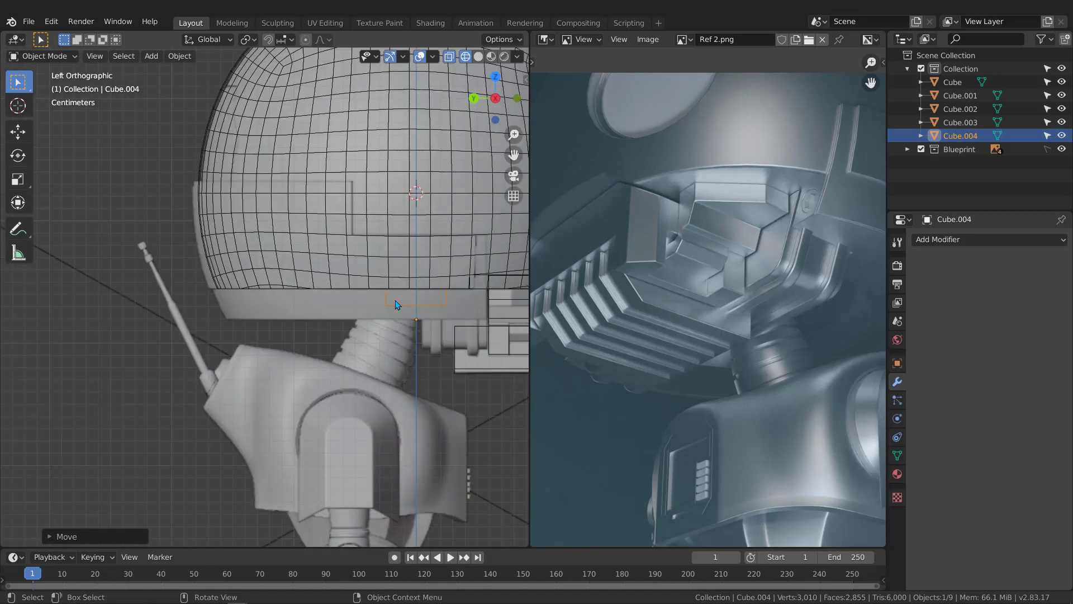
key(KP_3)
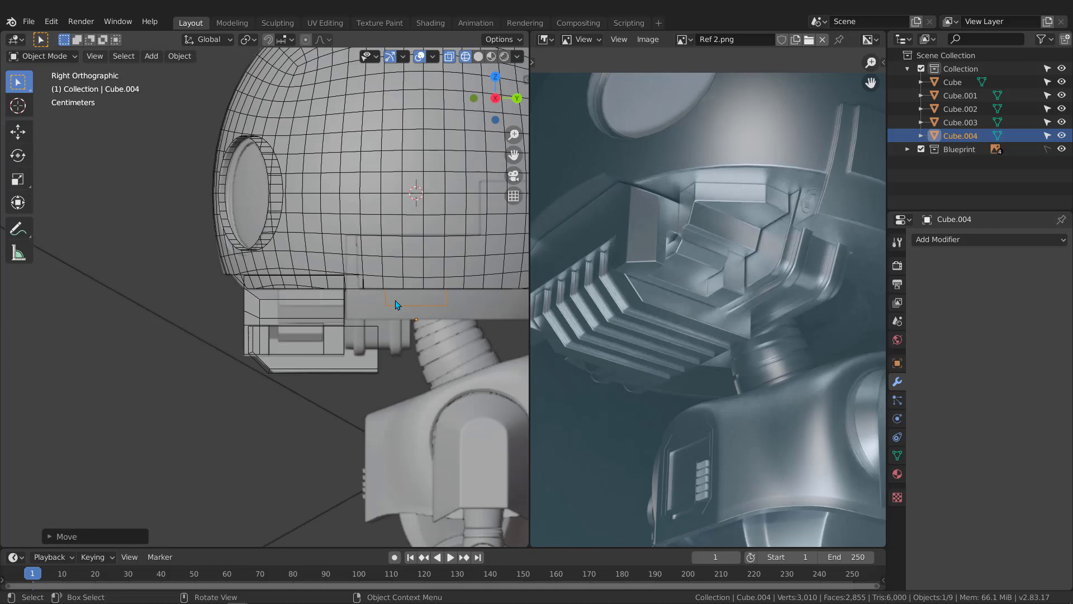
key(KP_1)
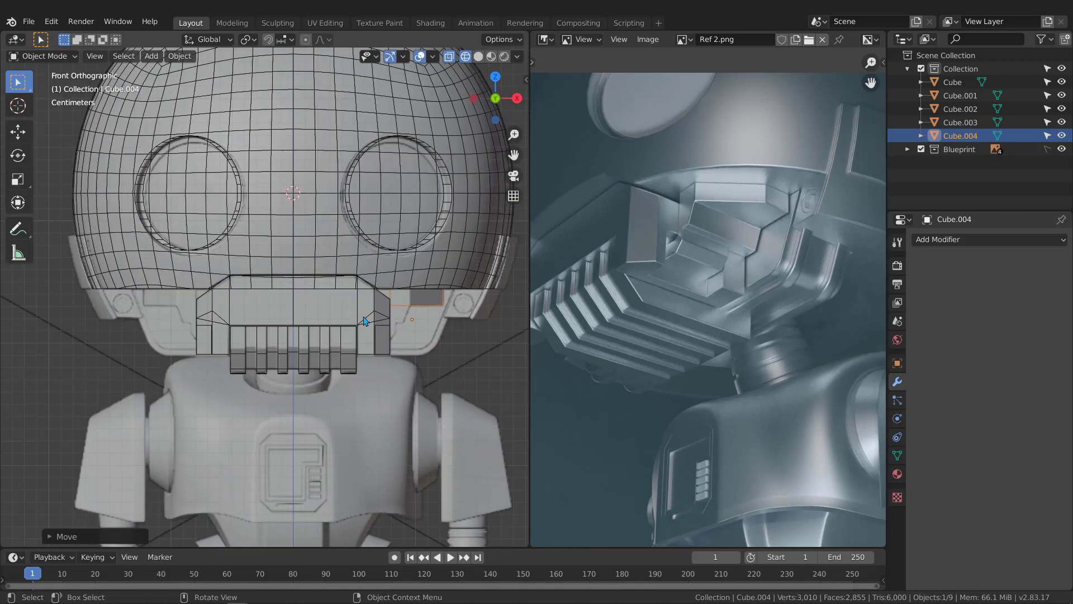
- In Edit Mode, move the block's outer side face inward along X to the inner edge of the blueprint's dark recess
scroll(411, 301, up, 4)
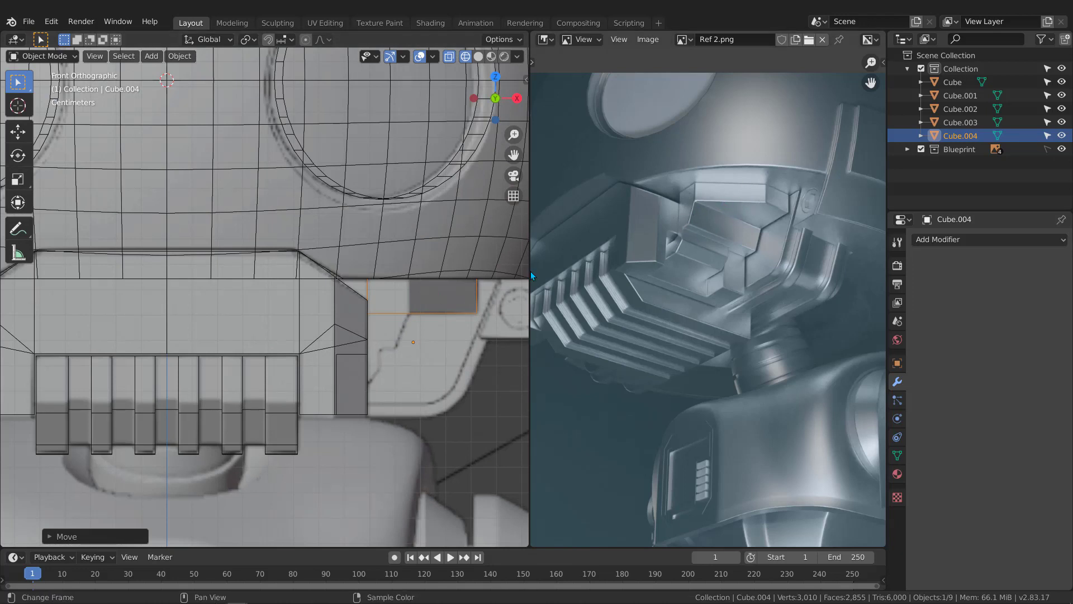
shift+middle_drag(476, 291, 390, 291)
key(Tab)
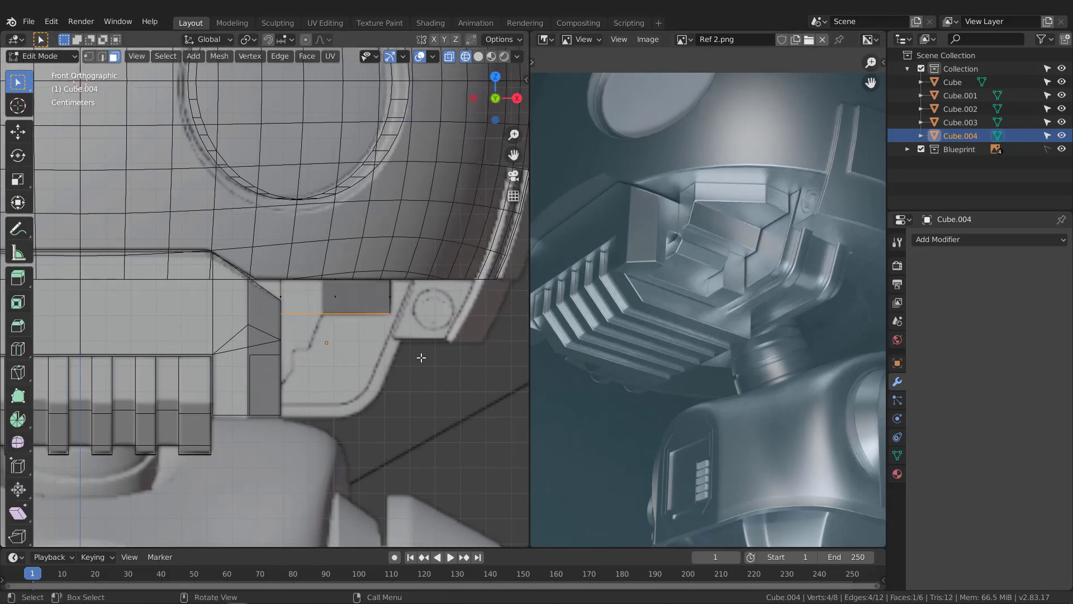
drag(421, 358, 376, 249)
key(g)
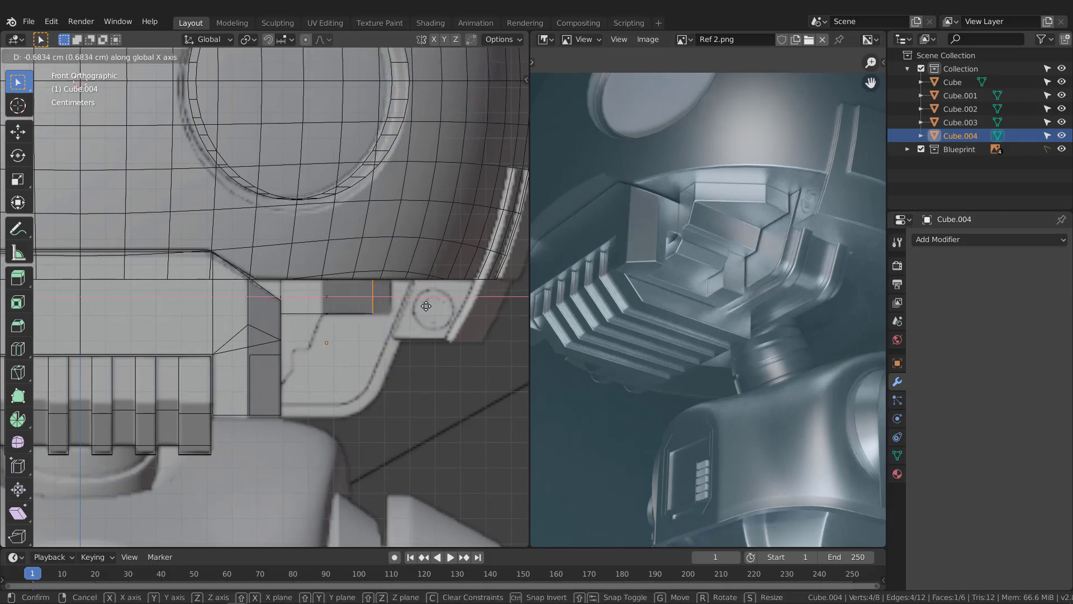
click(395, 312)
- Extrude the same side face about 2.71 cm outward along X to the outer edge of the dark recess
middle_drag(395, 312, 318, 292)
key(KP_1)
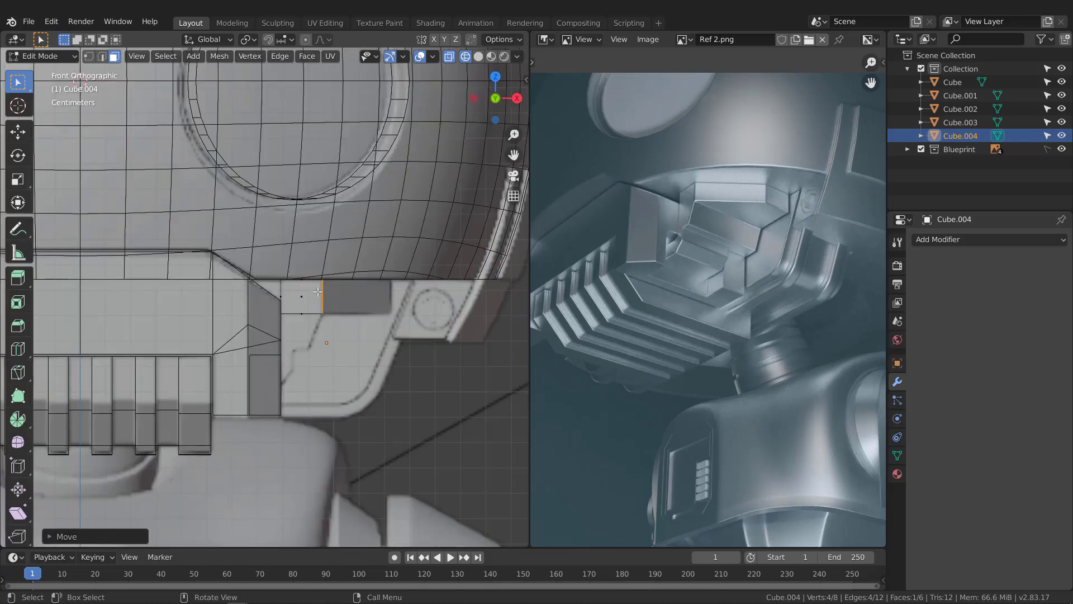
key(e)
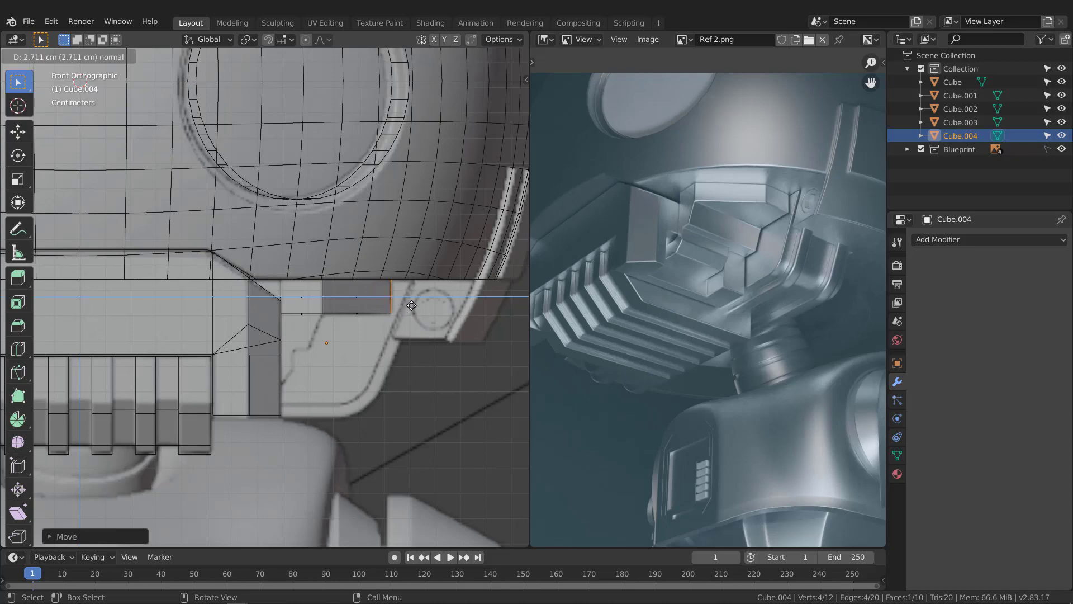
click(412, 305)
- Move the extruded section's outer front vertical edge back along Y to give the block a slanted front corner
middle_drag(433, 330, 328, 270)
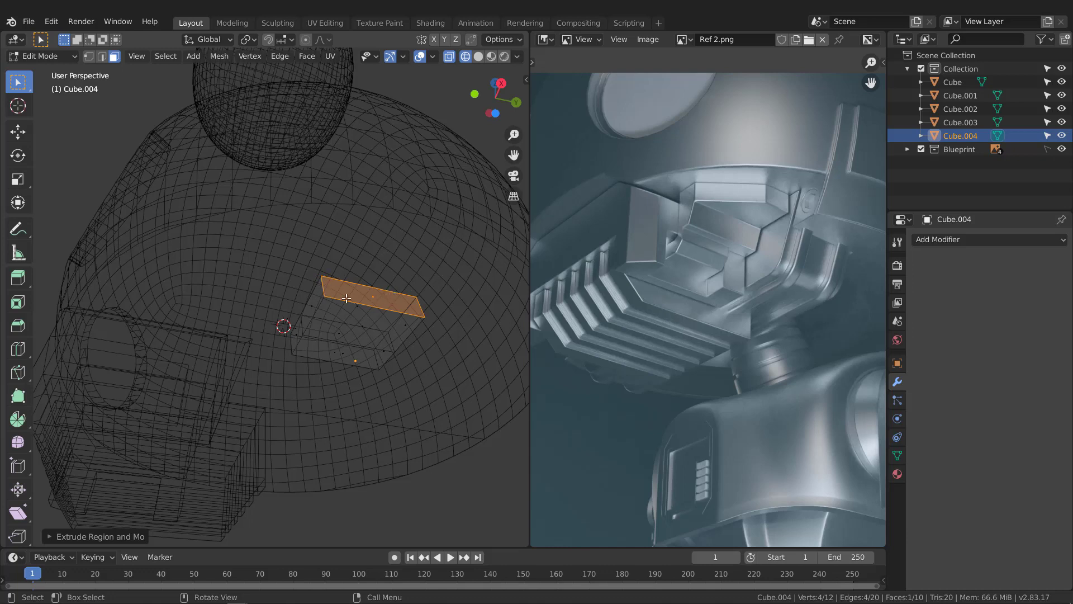
key(2)
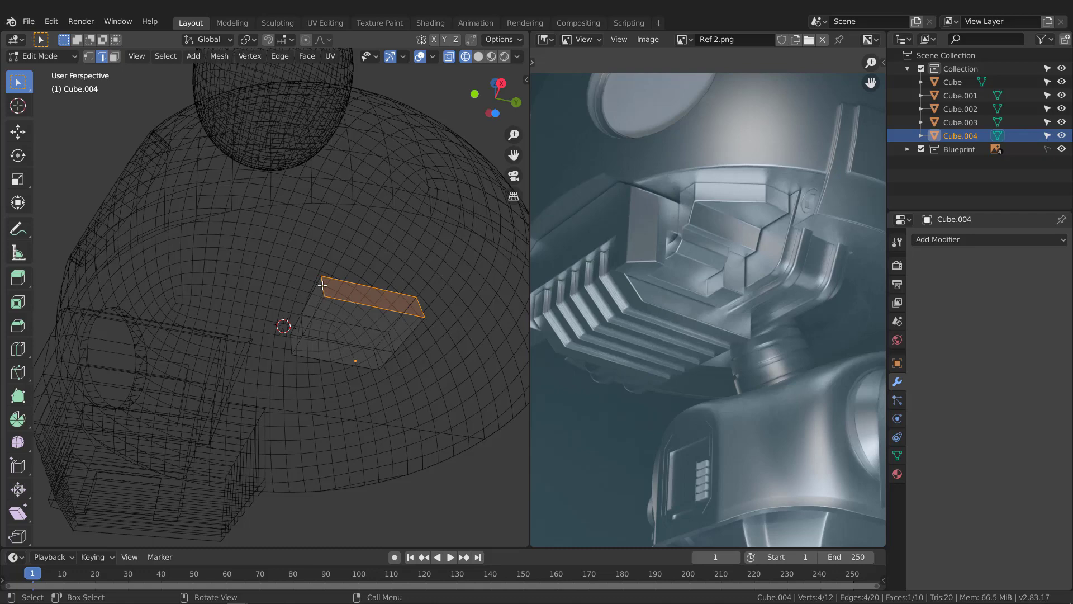
click(322, 285)
middle_drag(362, 301, 357, 298)
key(g)
key(y)
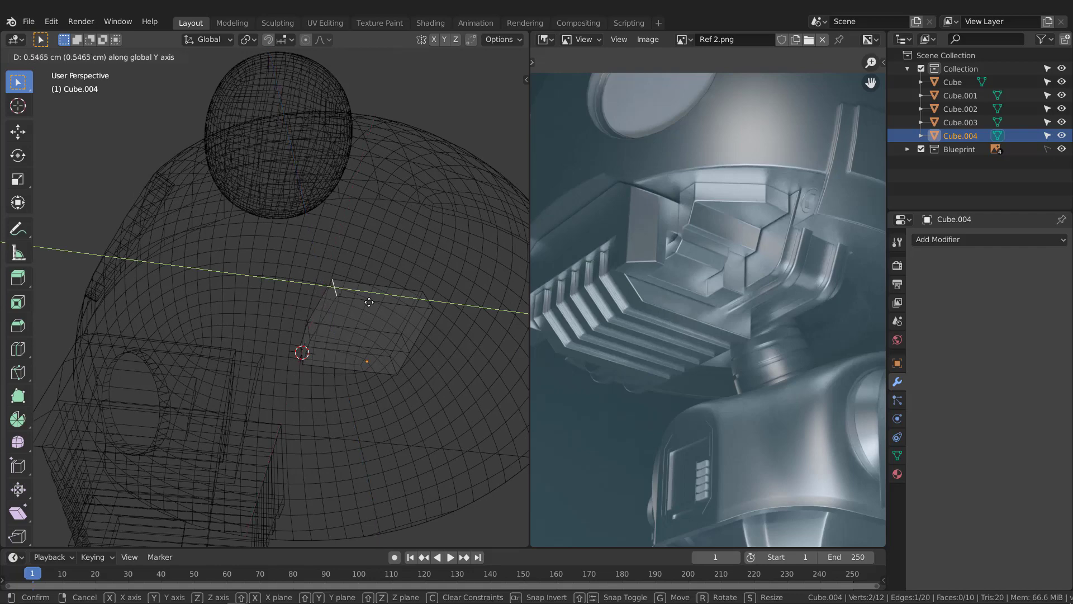
click(430, 320)
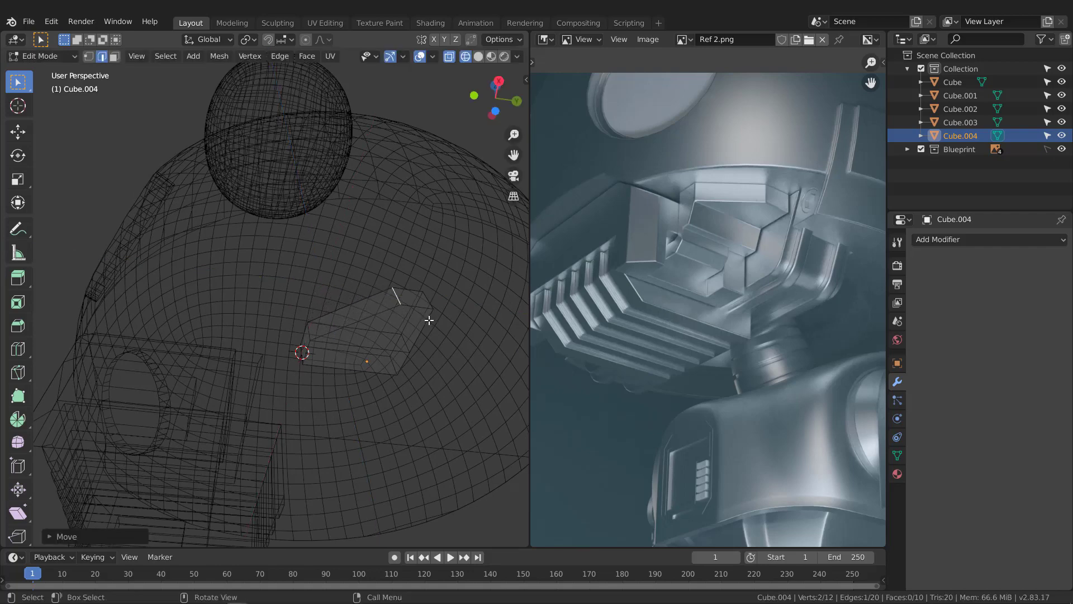
- In Object Mode, move the whole block about 8.38 cm along negative Y to line up behind the mouth in the side view
middle_drag(407, 300, 411, 317)
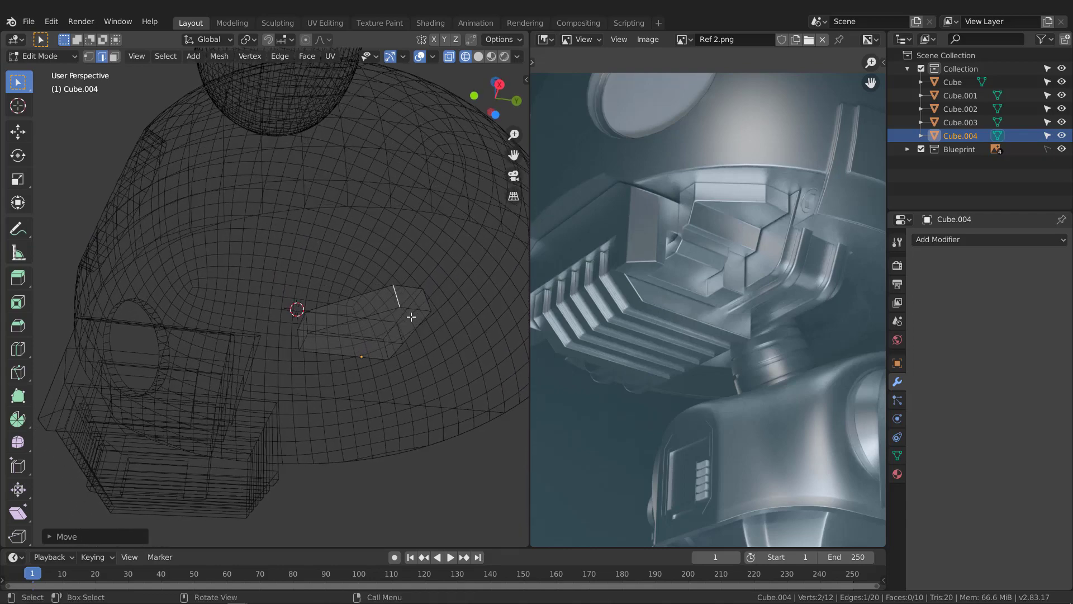
key(KP_3)
scroll(358, 293, down, 2)
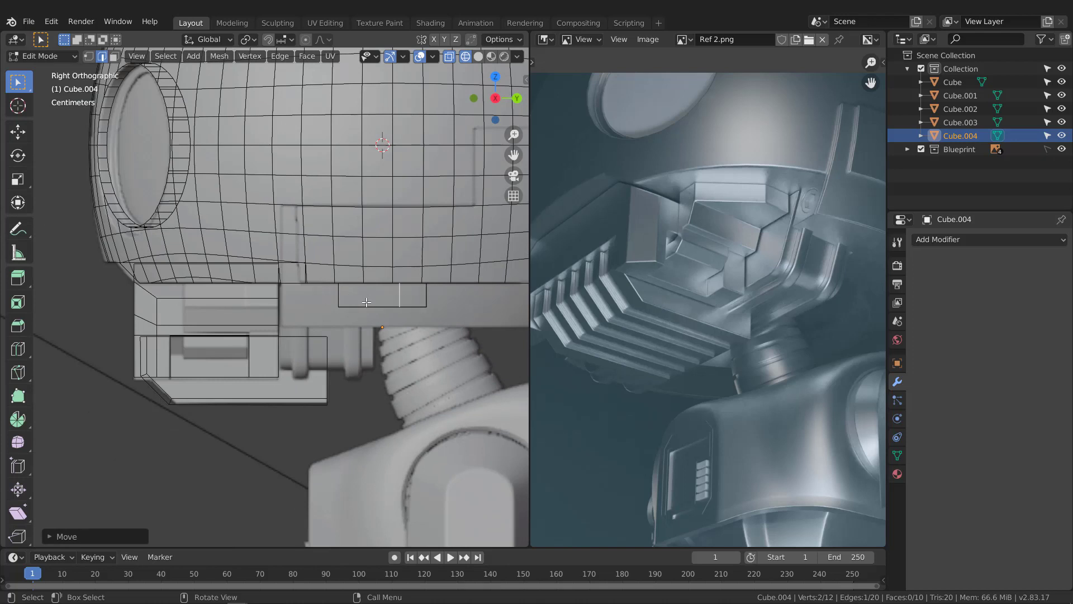
key(g)
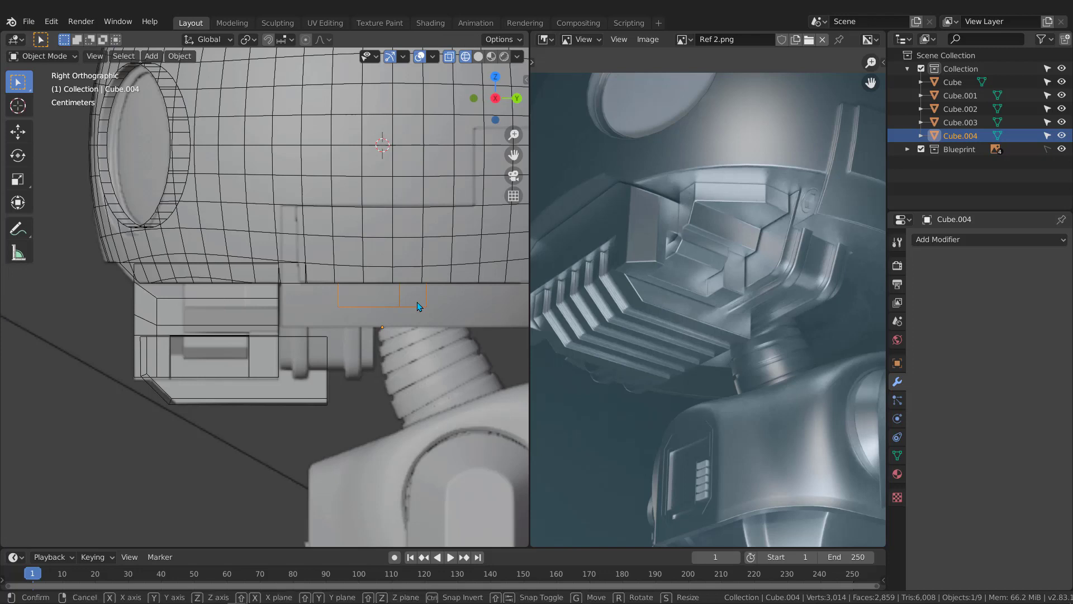
key(y)
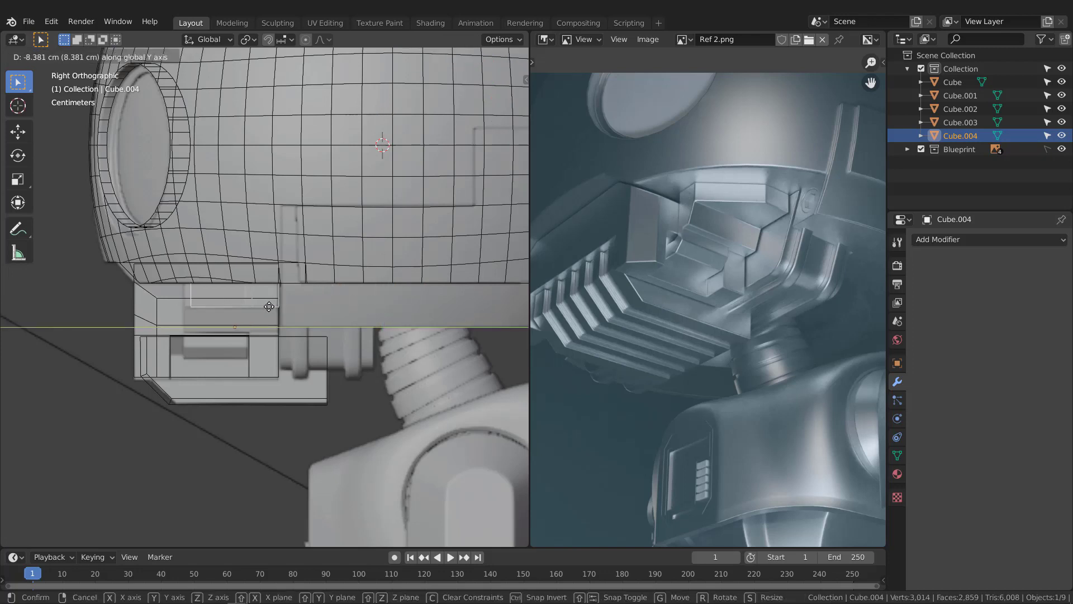
click(269, 306)
- In Edit Mode, shift the slanted corner's vertical edge slightly forward along Y to match the blueprint line
scroll(251, 304, up, 4)
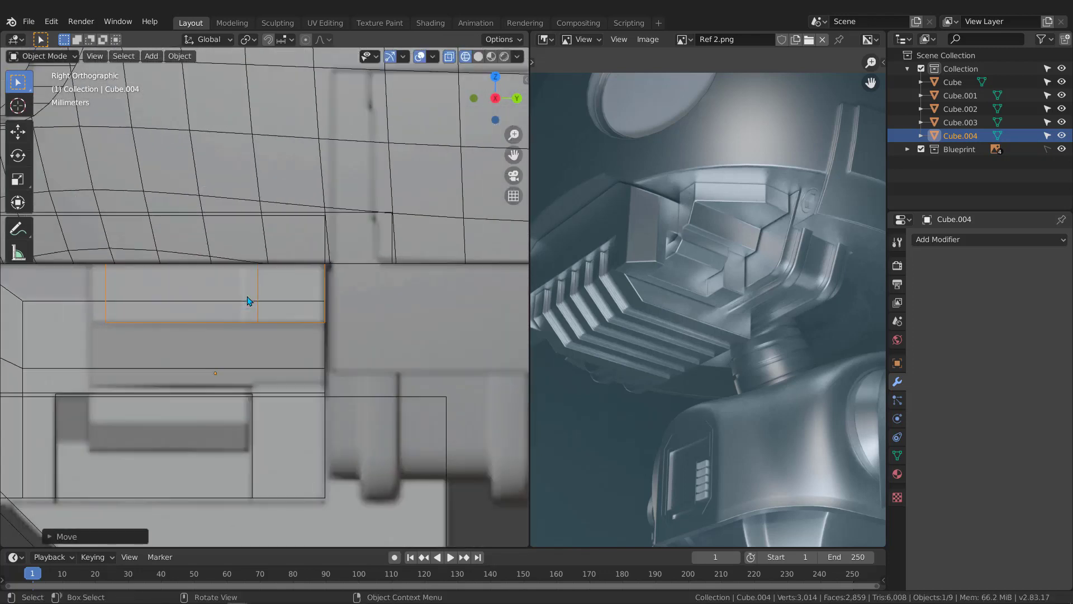
shift+middle_drag(322, 310, 333, 312)
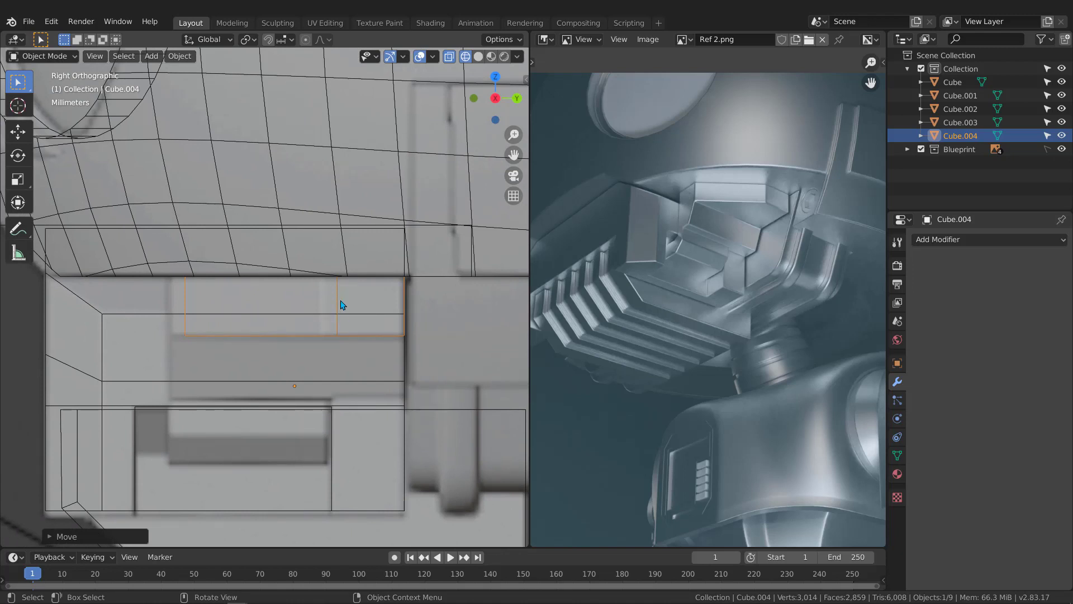
key(Tab)
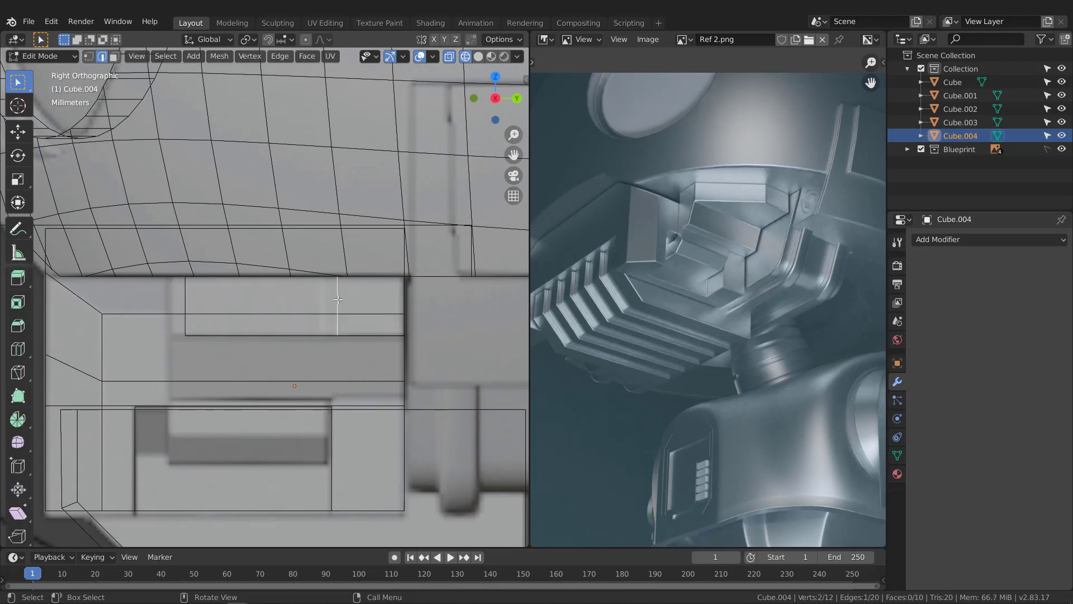
key(g)
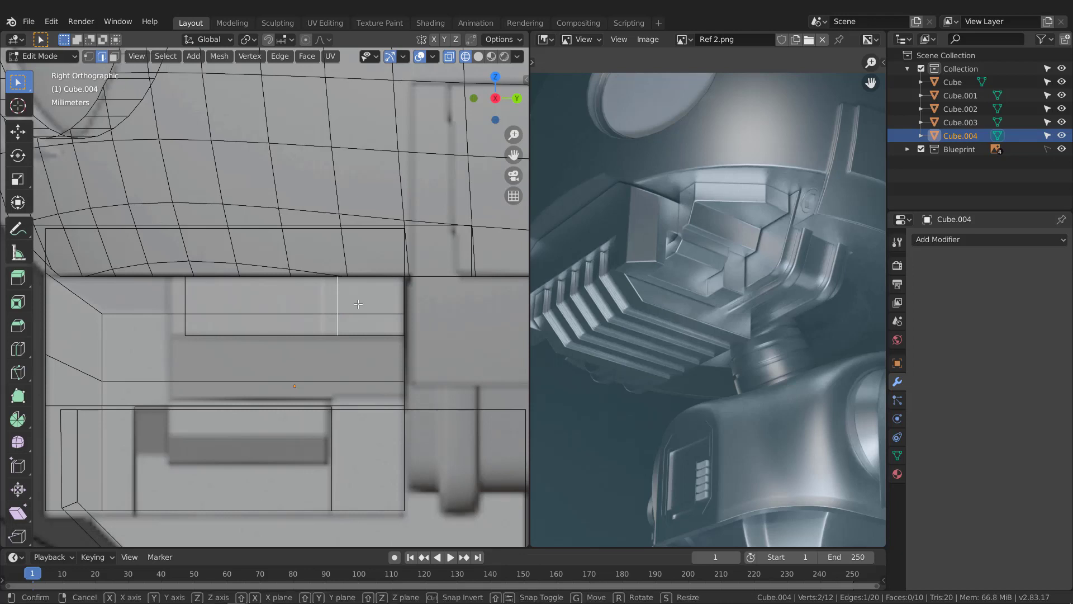
click(274, 315)
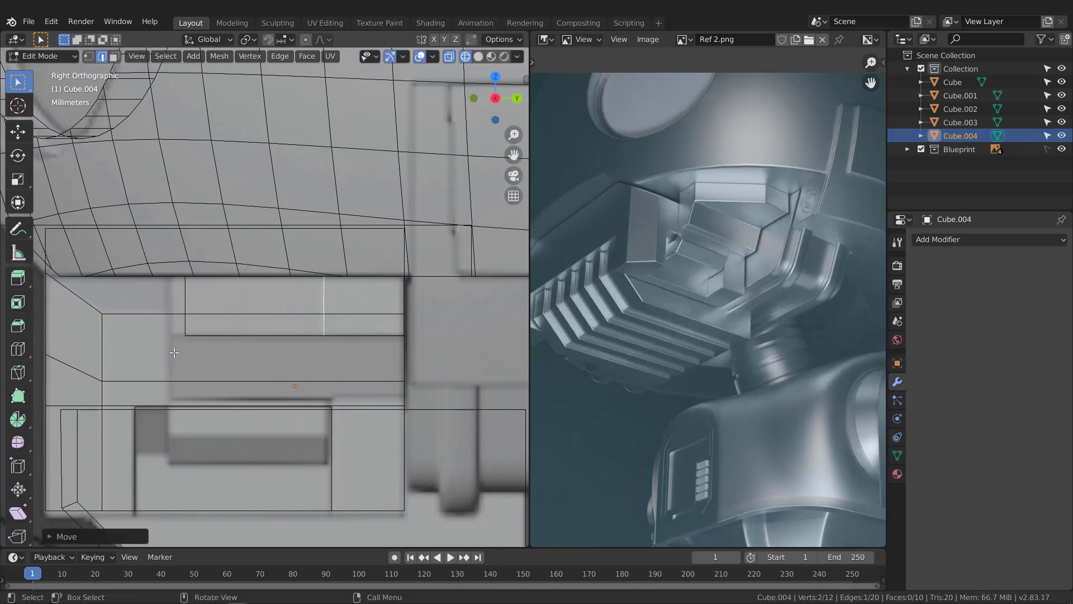
- Move the block's front edges about 0.36 cm along negative Y to the front edge of the blueprint recess
drag(172, 351, 196, 235)
shift+middle_drag(193, 290, 322, 290)
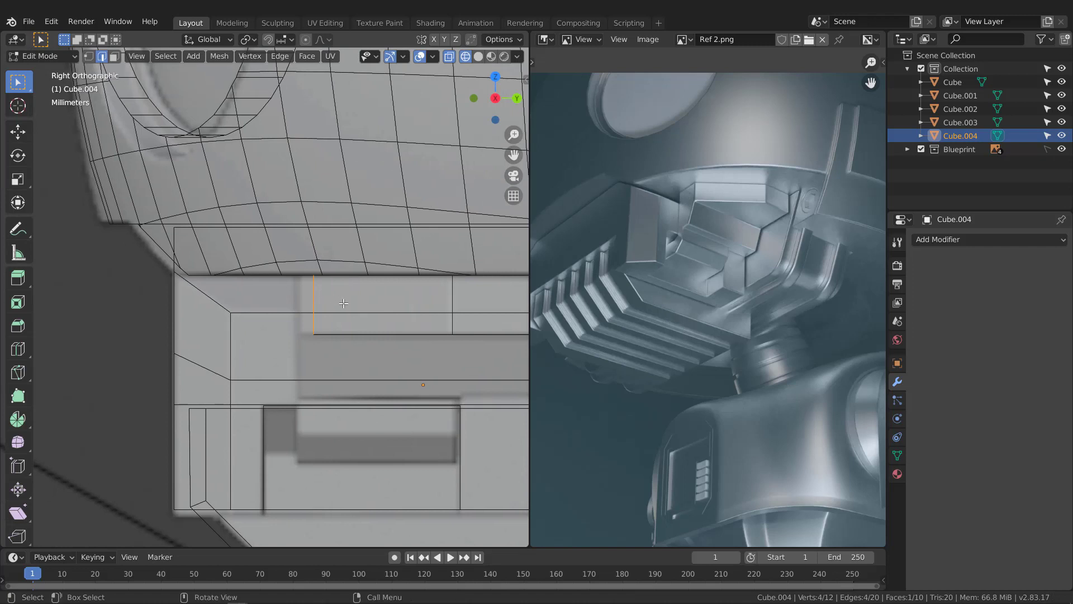
key(g)
key(y)
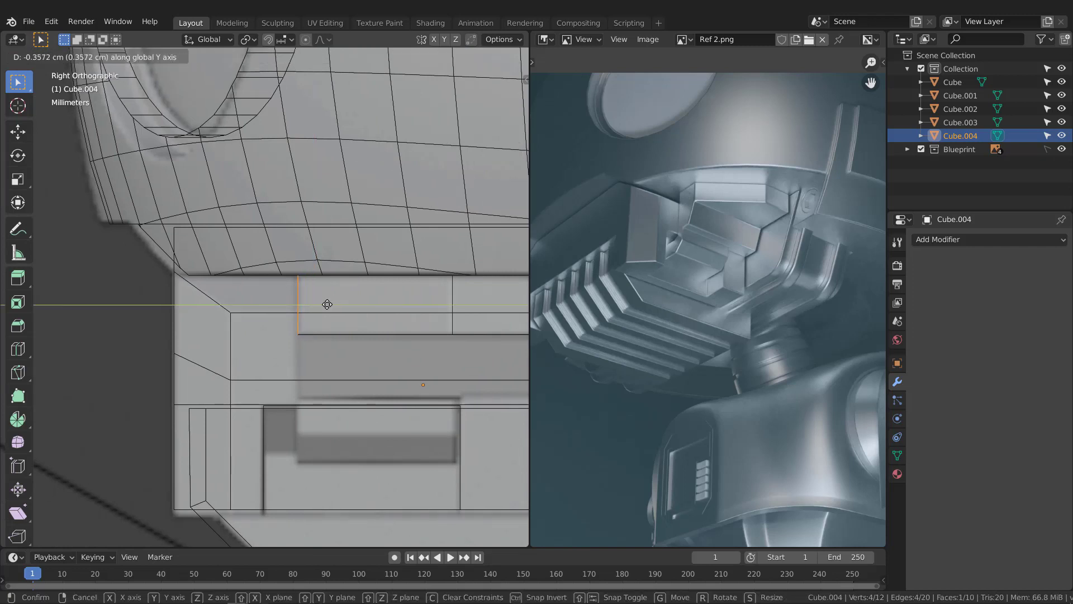
click(327, 304)
- Extrude the bottom face of the block's inner section about 1.4 cm downward to the blueprint's first step
scroll(327, 304, down, 3)
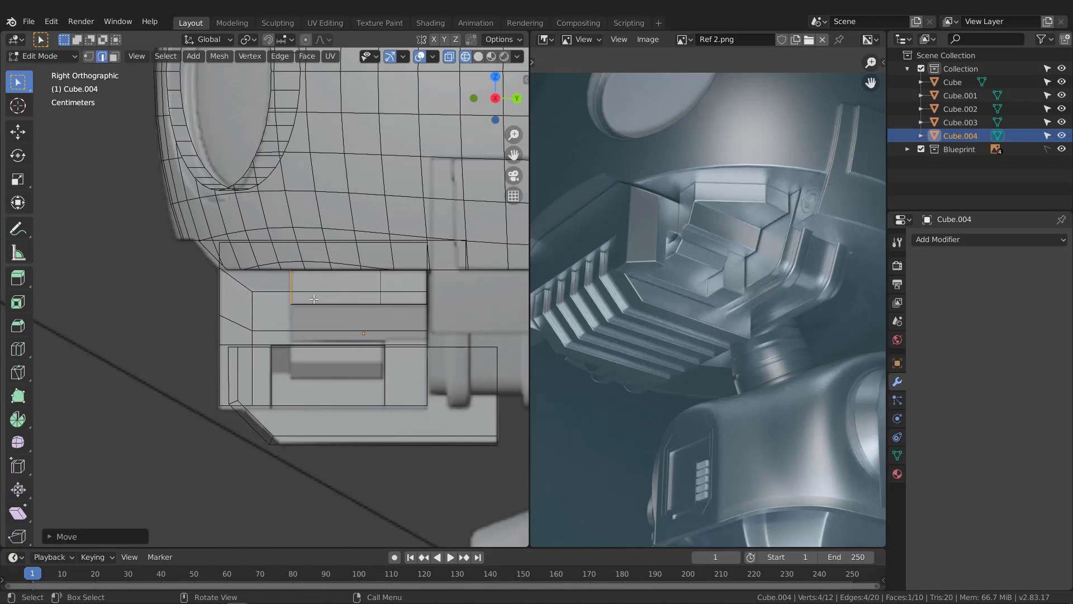
key(KP_1)
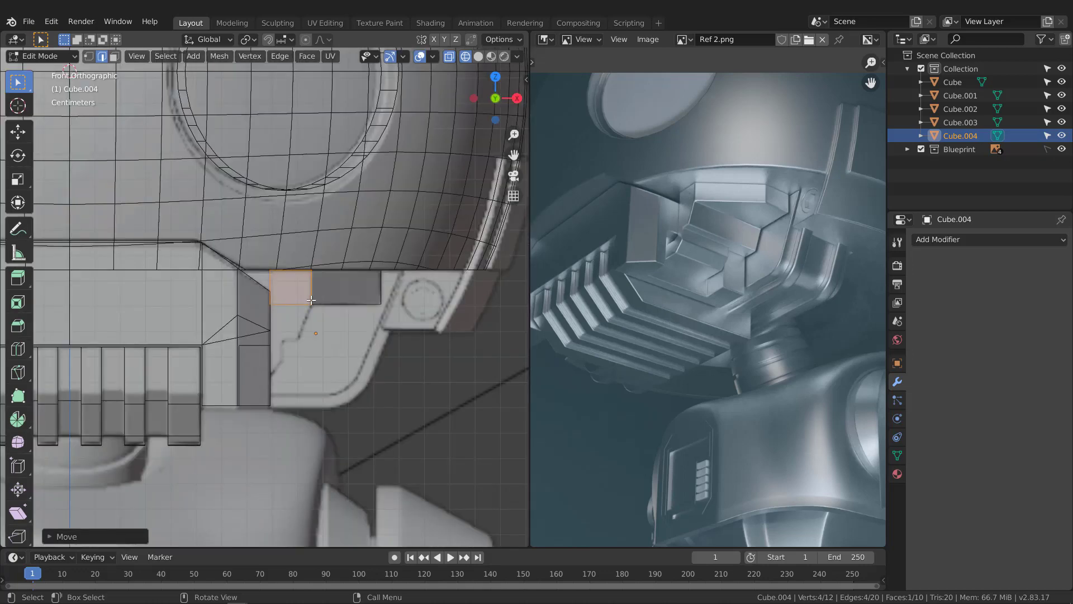
scroll(317, 315, up, 1)
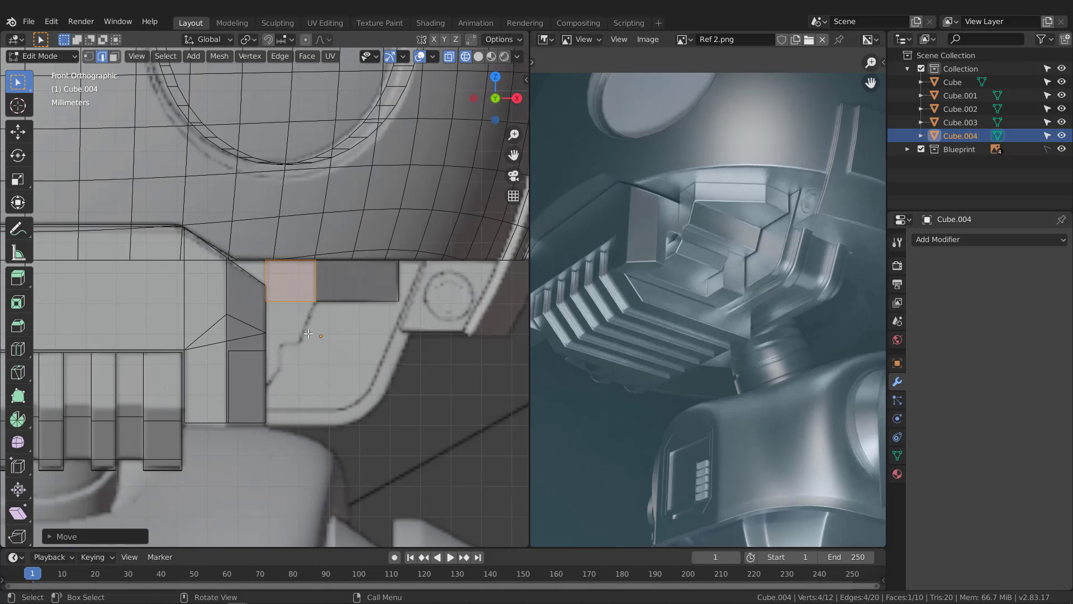
middle_drag(301, 325, 315, 319)
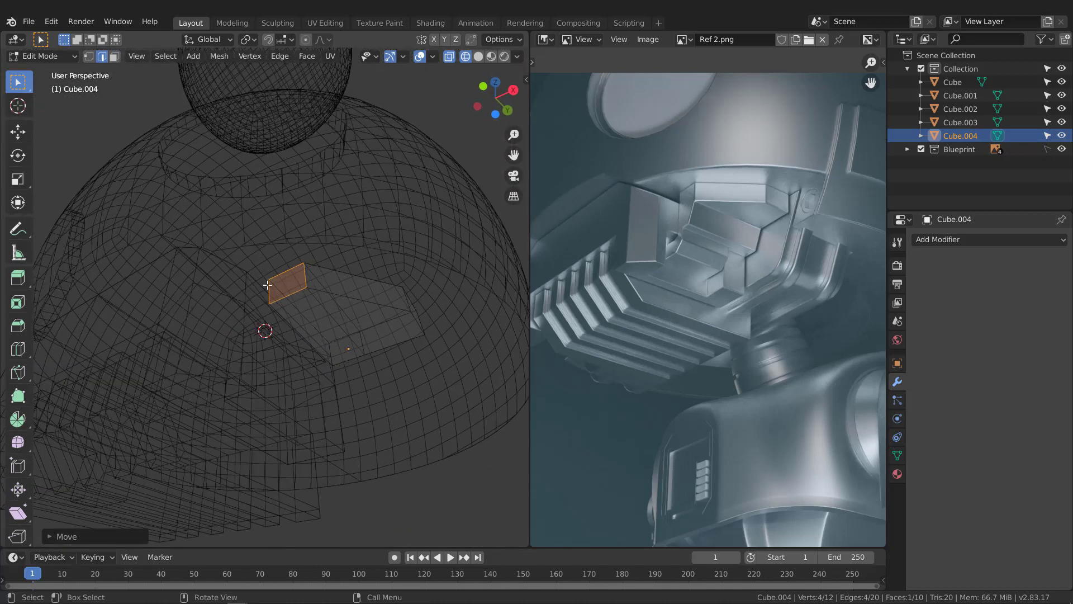
click(315, 319)
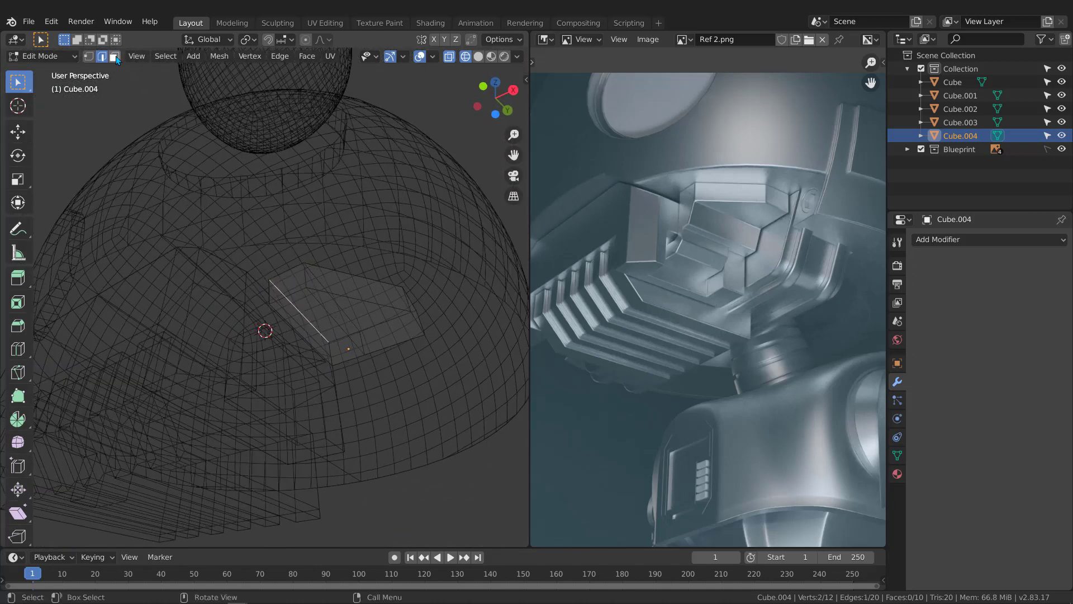
click(115, 57)
click(325, 335)
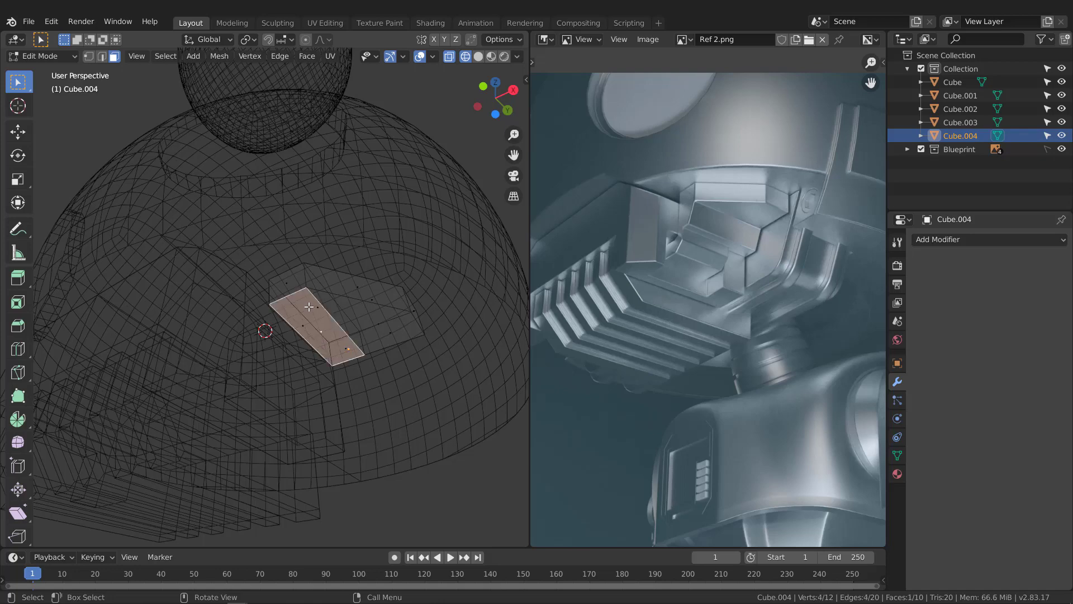
middle_drag(309, 307, 329, 334)
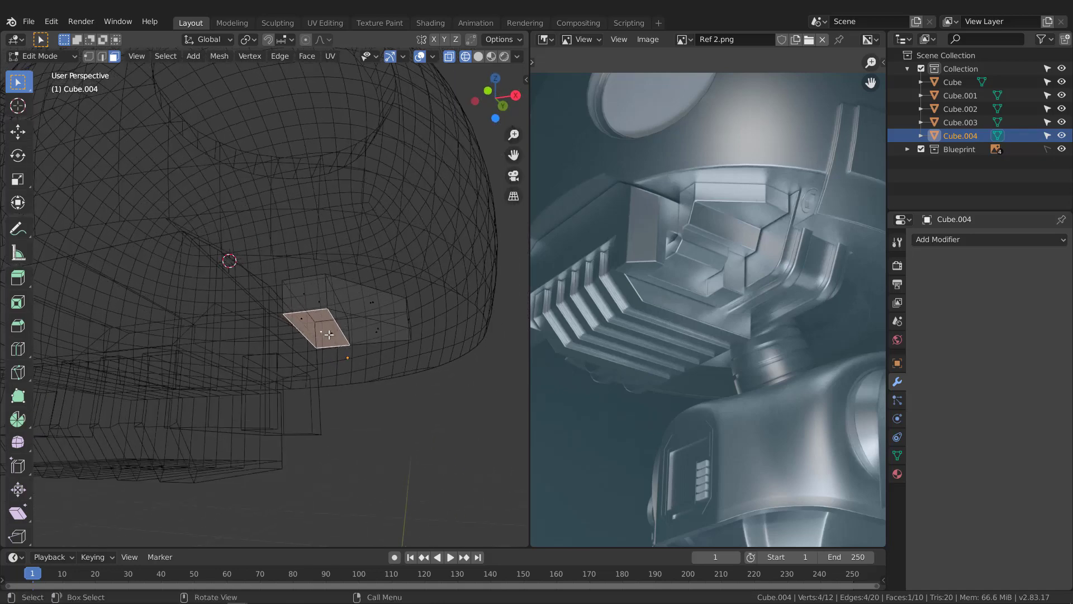
key(KP_1)
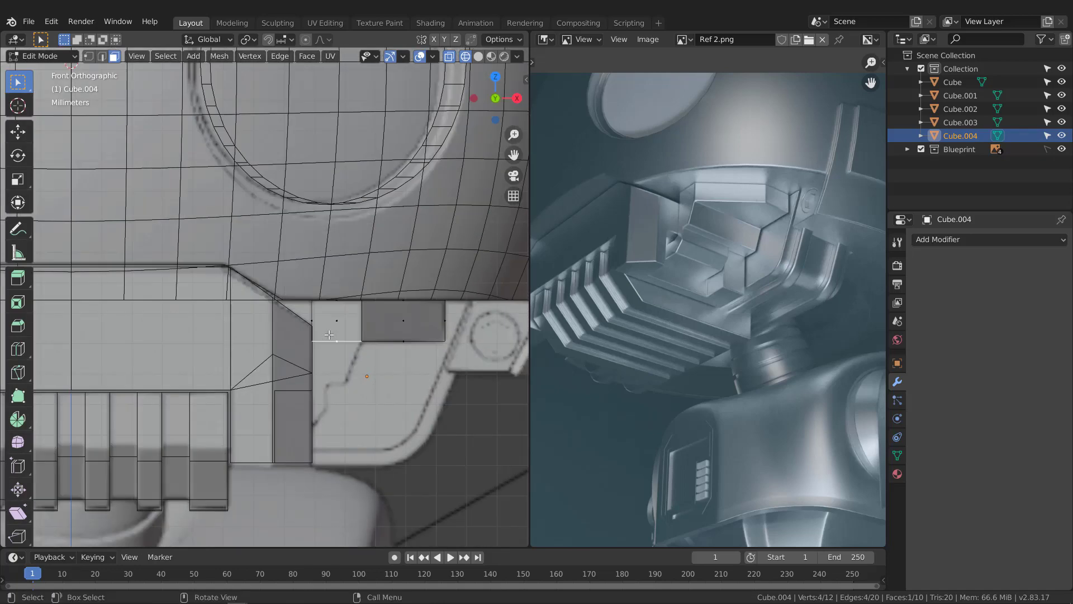
scroll(341, 363, up, 2)
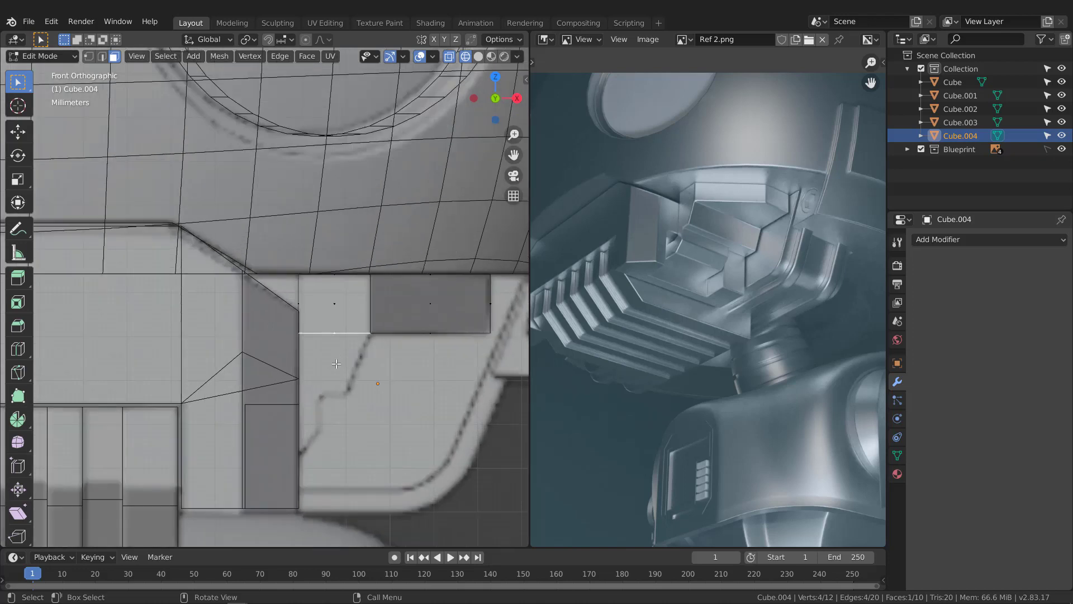
key(e)
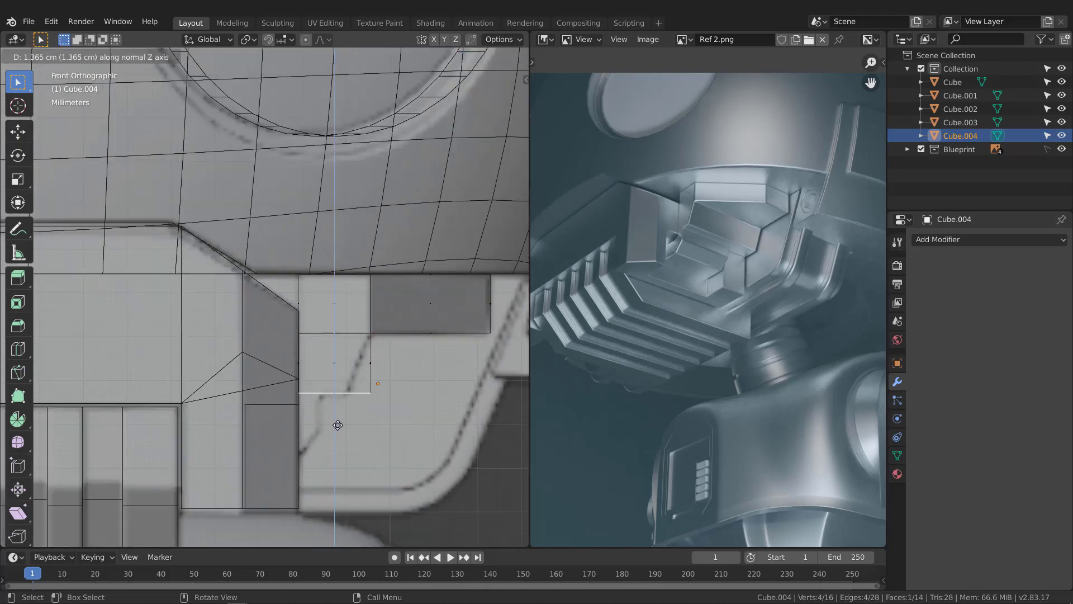
click(338, 425)
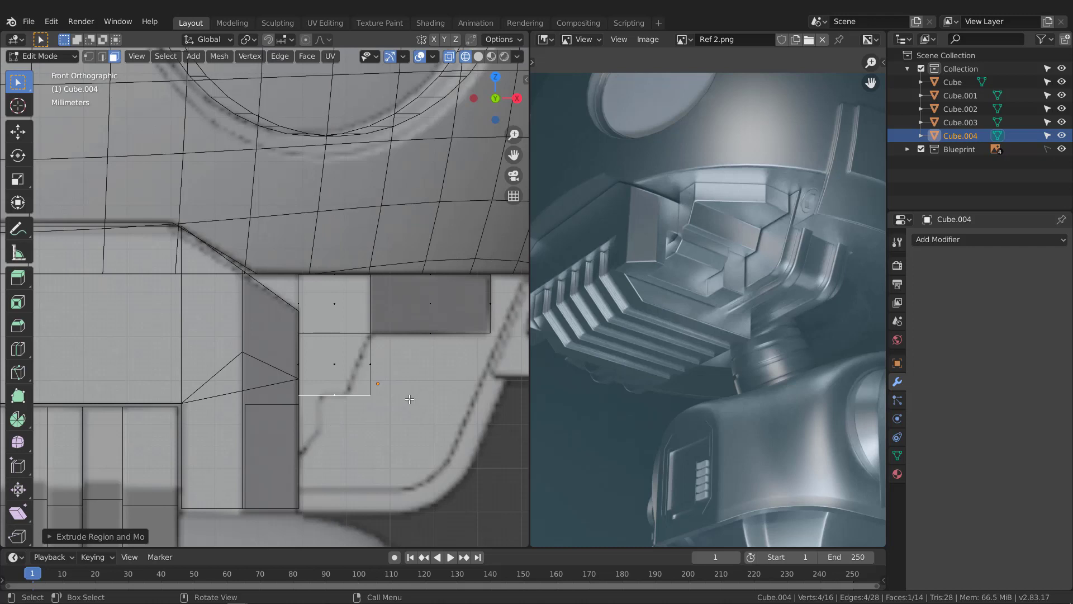
- Move the extrusion's lower outer vertices about 0.57 cm along negative X to follow the blueprint's slanted outline
click(89, 56)
drag(360, 377, 441, 409)
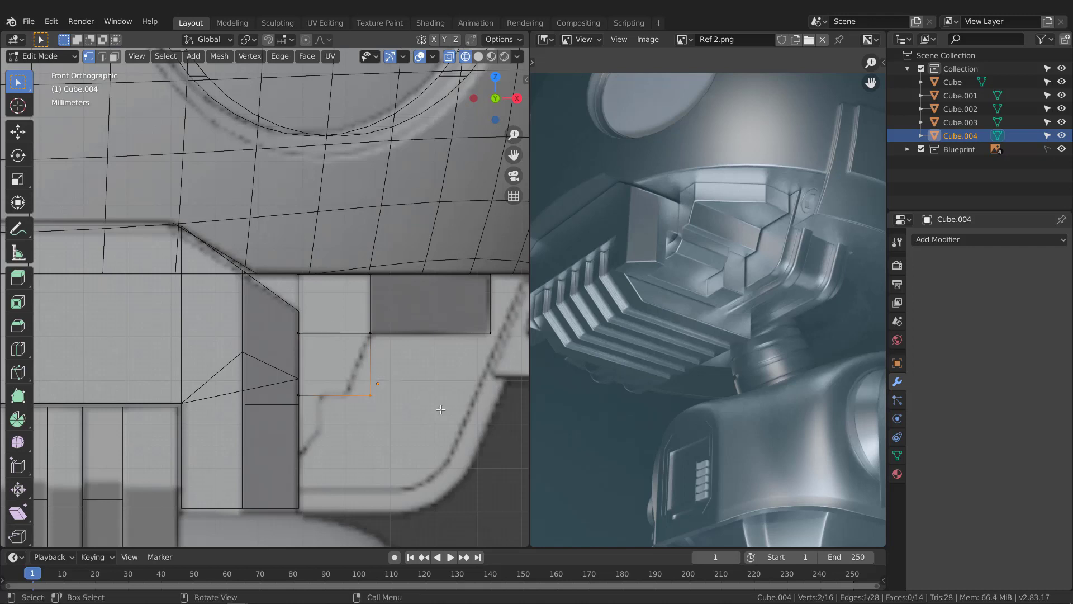
key(g)
key(x)
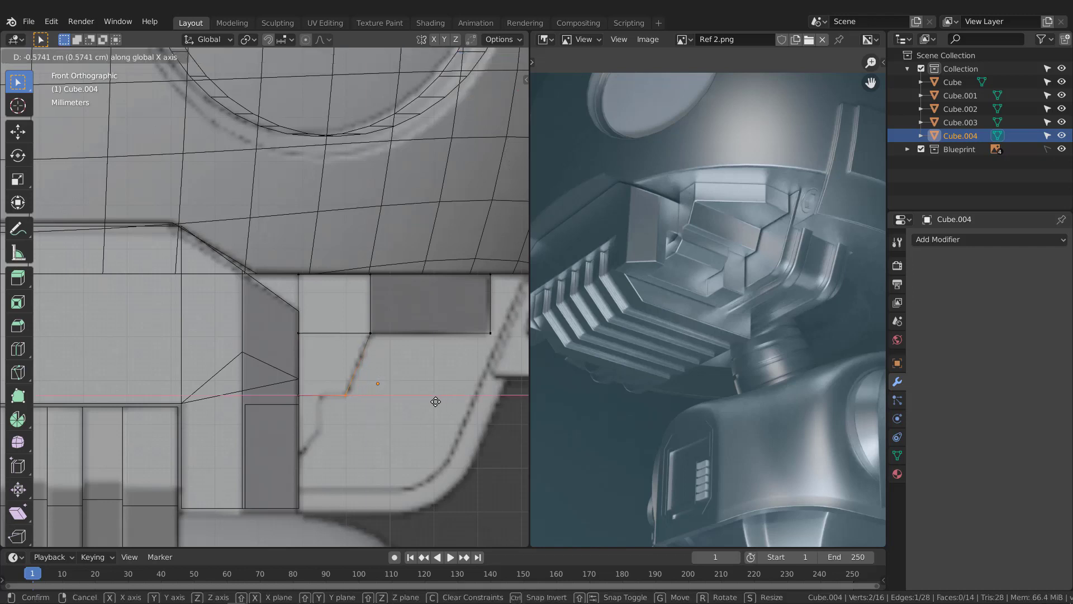
click(435, 401)
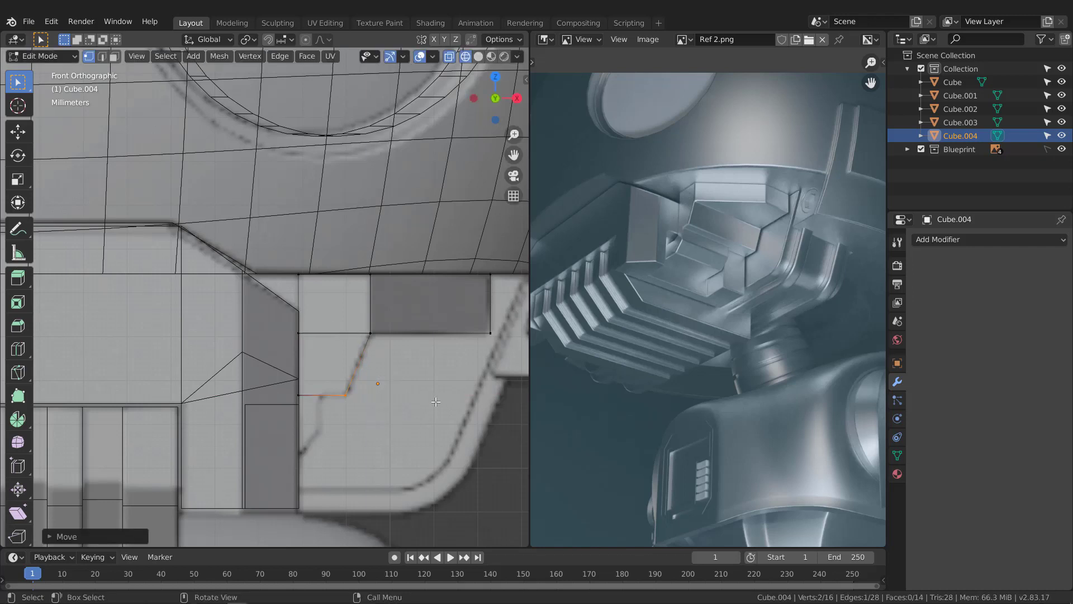
scroll(324, 399, up, 2)
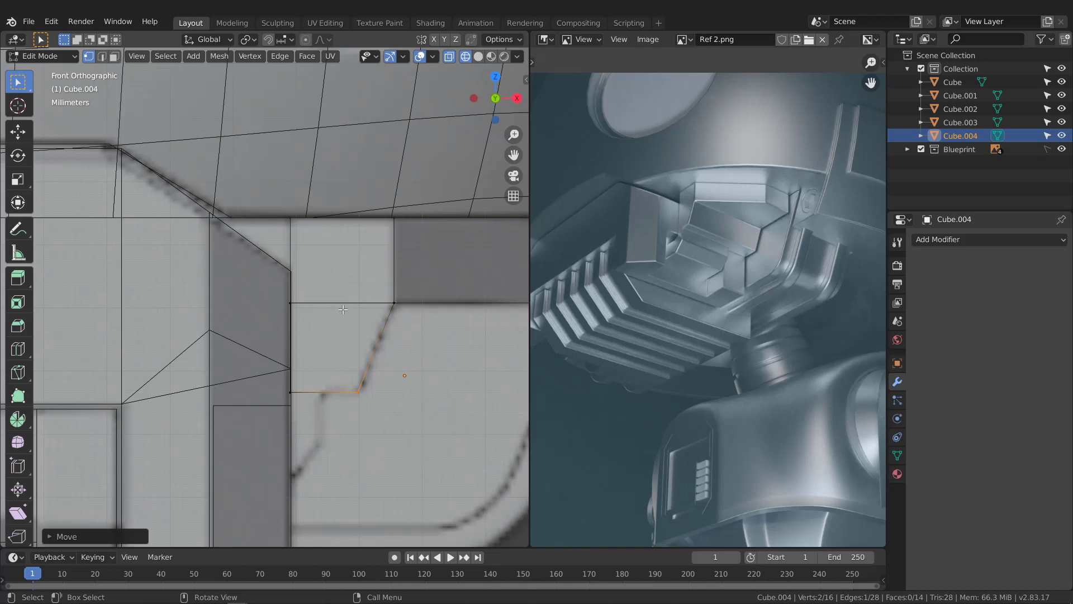
- Add a lengthwise loop cut to the block, sliding it evenly to align with the vertical line of the blueprint's second step
key(ctrl+r)
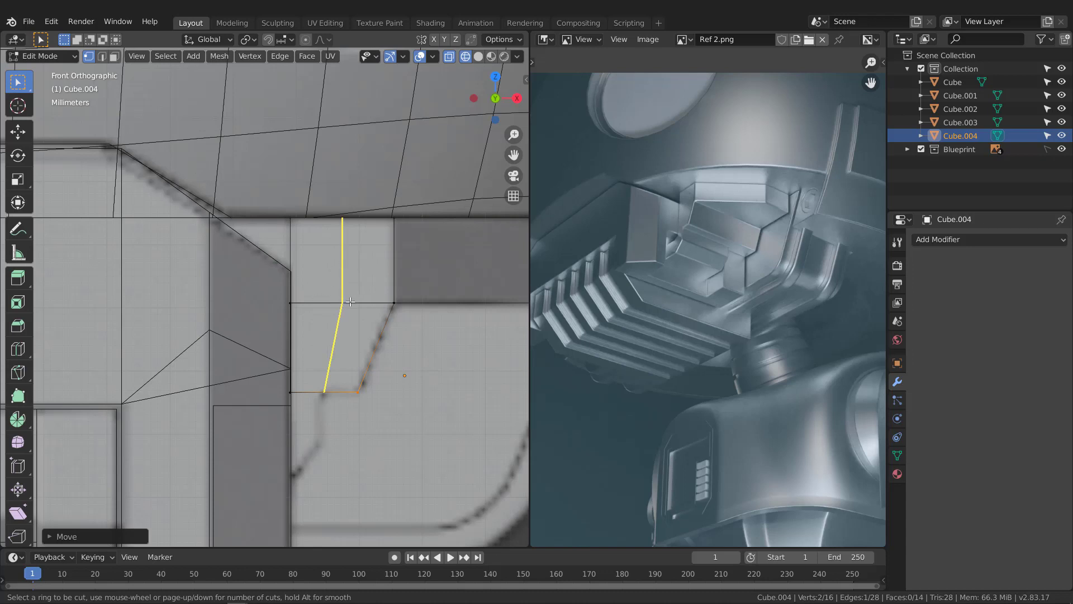
click(350, 302)
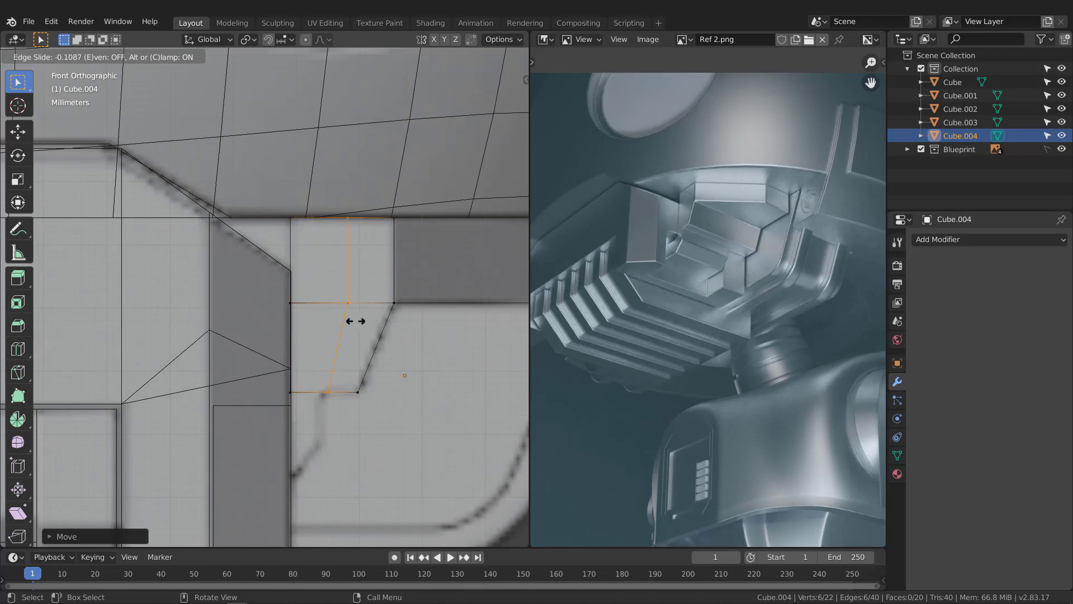
key(e)
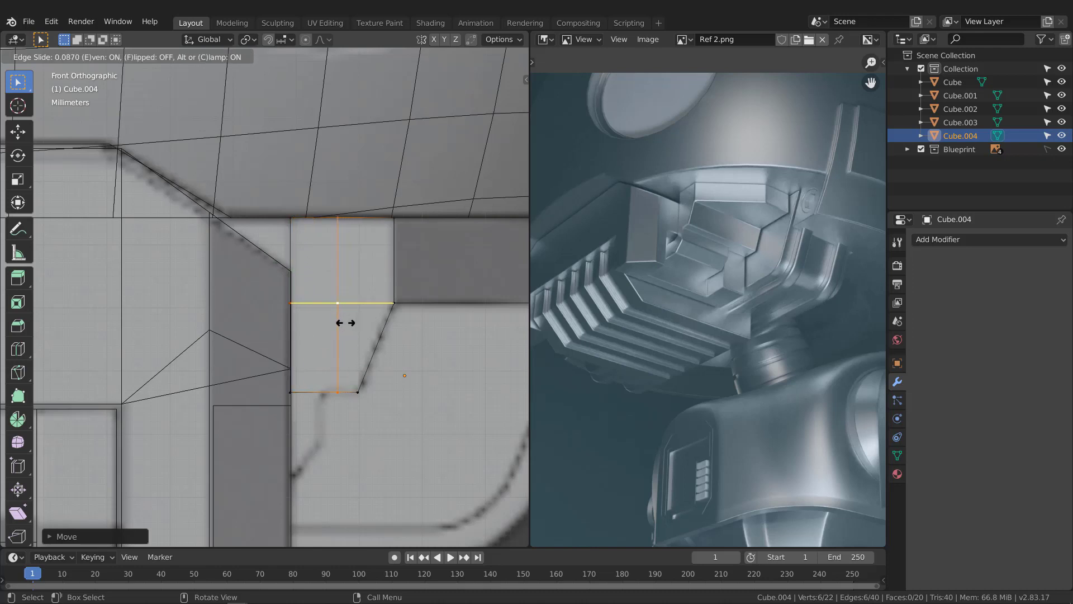
key(e)
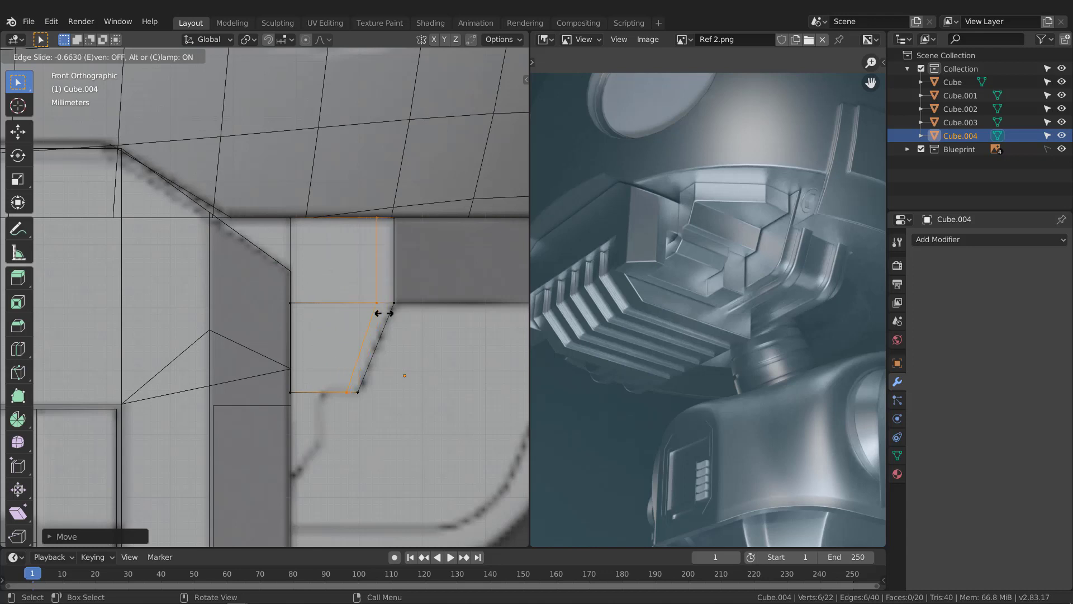
key(e)
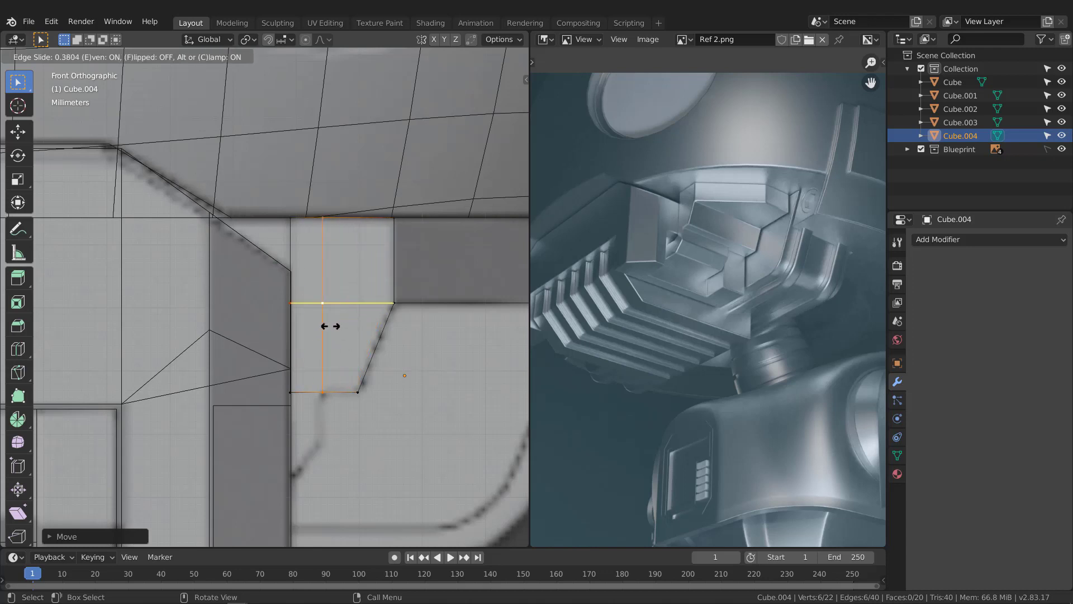
click(330, 326)
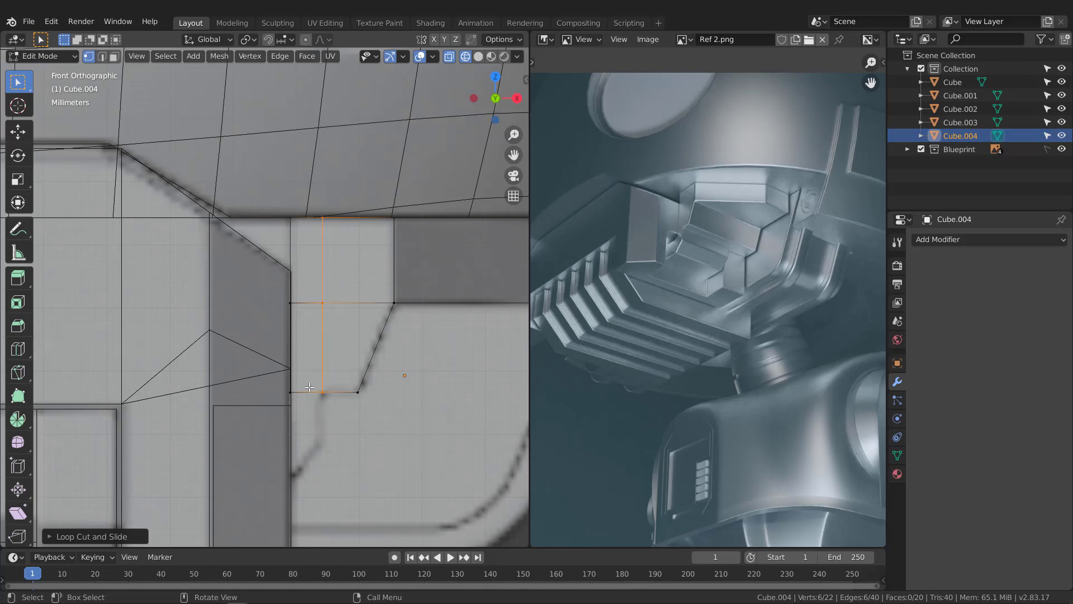
- Extrude the narrow inner face on the block's underside downward to where the blueprint's slanted line begins
middle_drag(315, 395, 283, 299)
key(z)
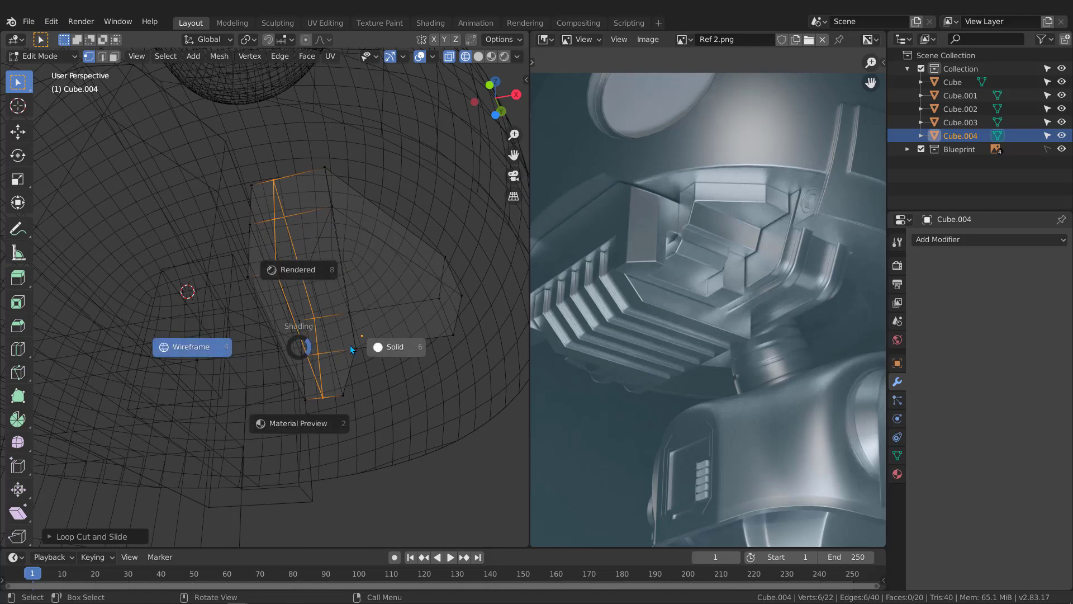
click(350, 344)
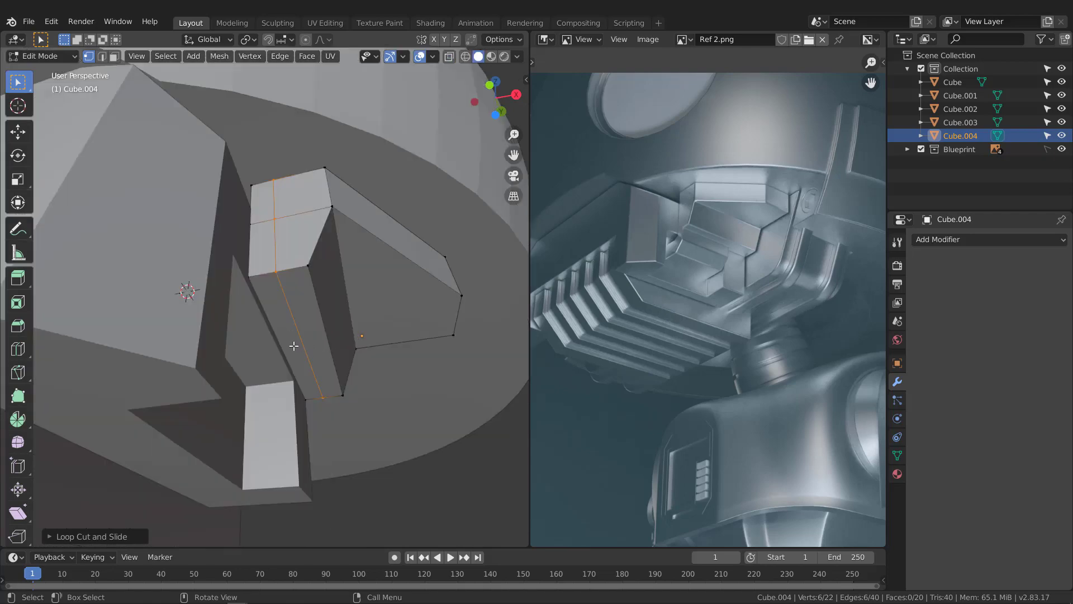
key(3)
click(291, 334)
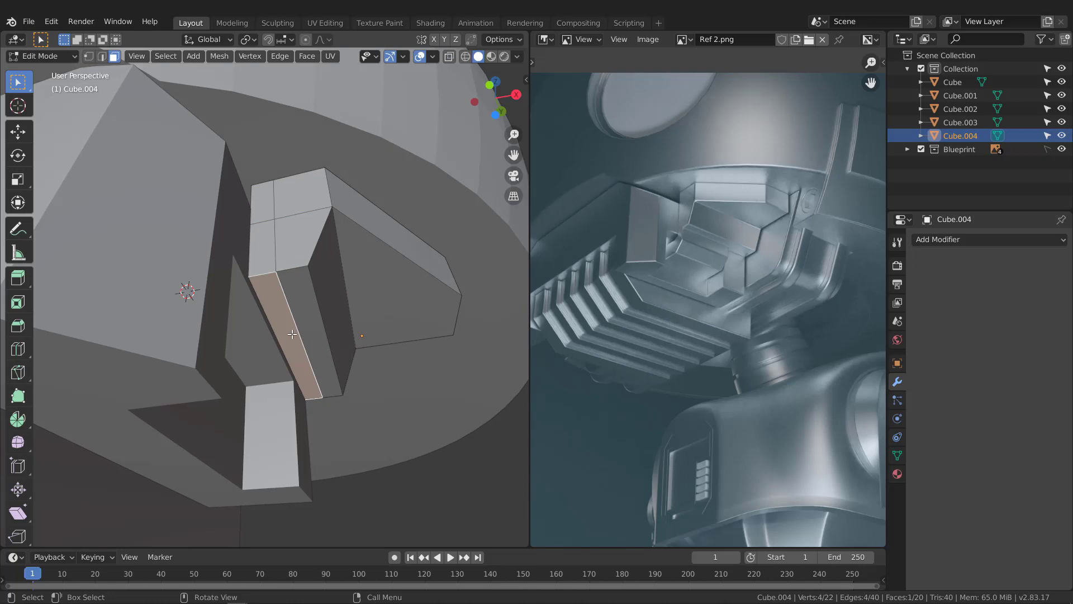
key(KP_1)
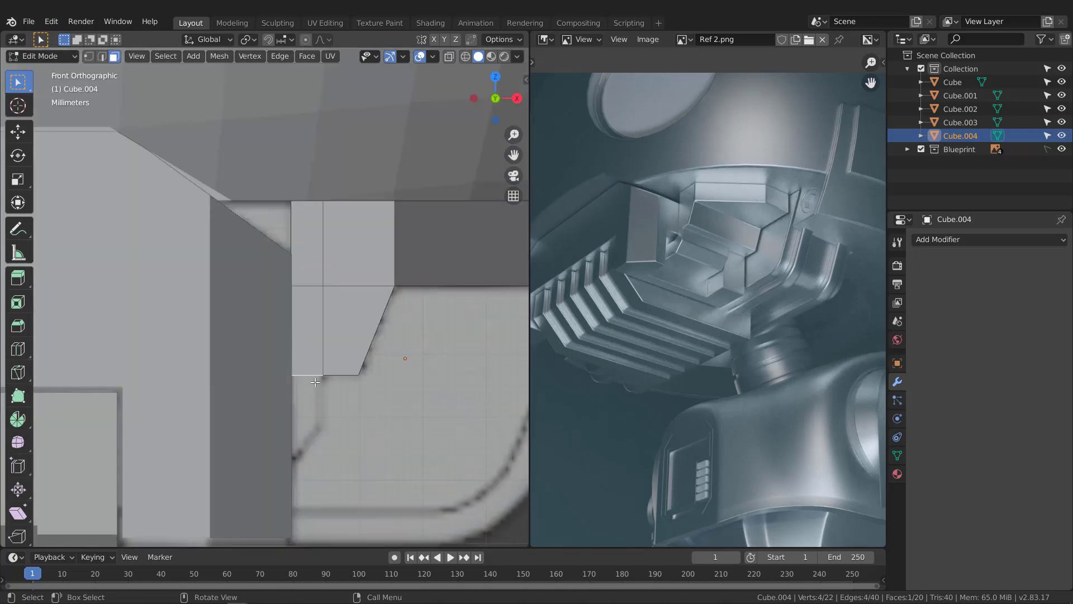
key(e)
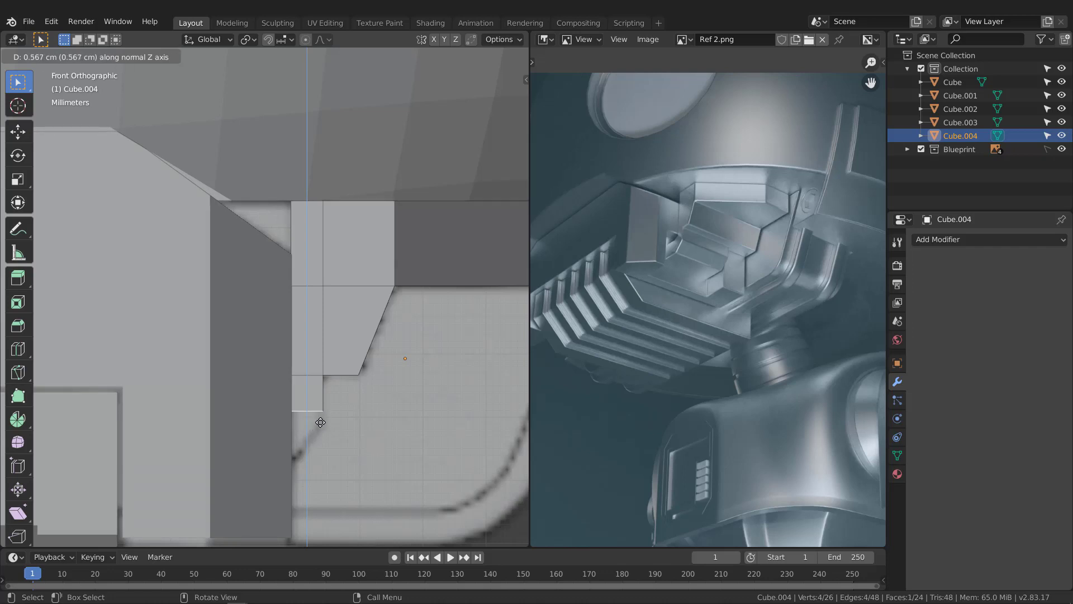
click(320, 431)
- Extrude the same narrow bottom face further downward, past the start of the blueprint's slanted line
shift+middle_drag(320, 431, 323, 364)
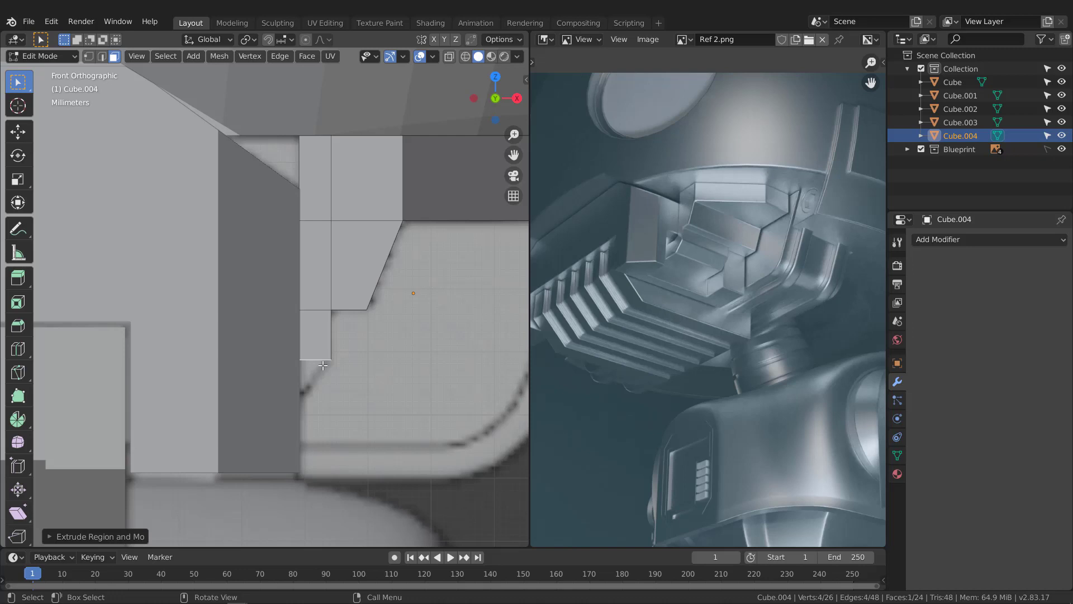
key(z)
click(267, 369)
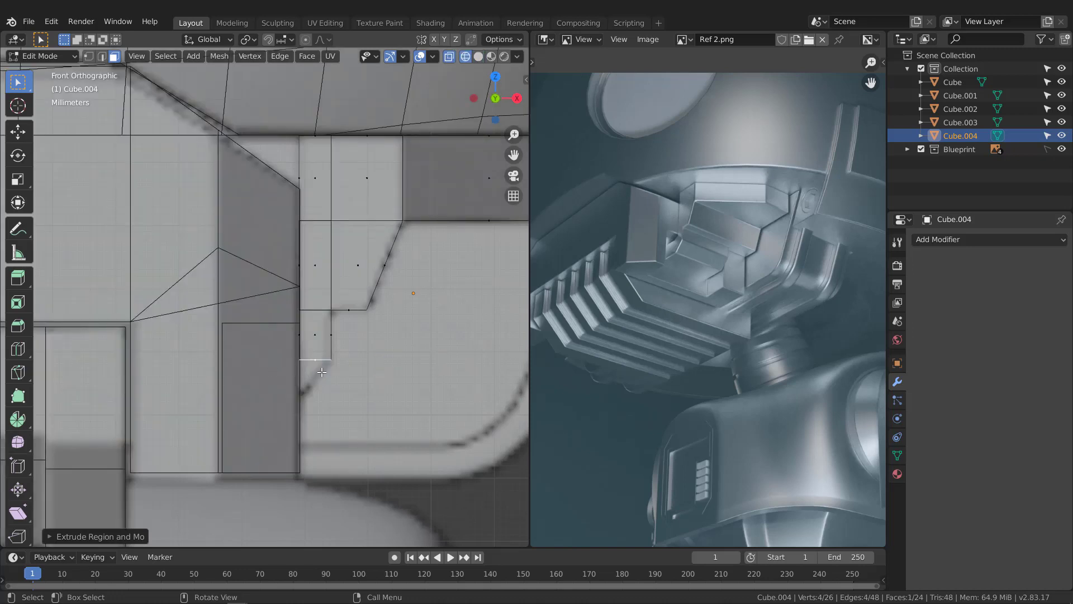
key(e)
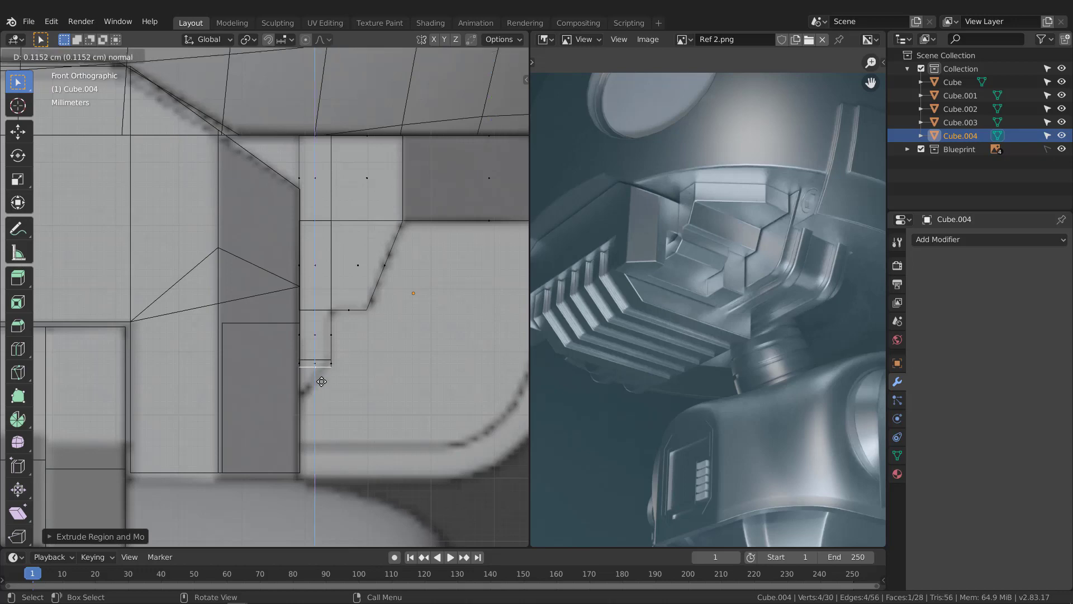
click(320, 417)
- Extrude the inner side face of the lowest section inward, toward the mouth piece
mouse_move(319, 438)
middle_down()
mouse_move(321, 355)
mouse_move(307, 337)
middle_up()
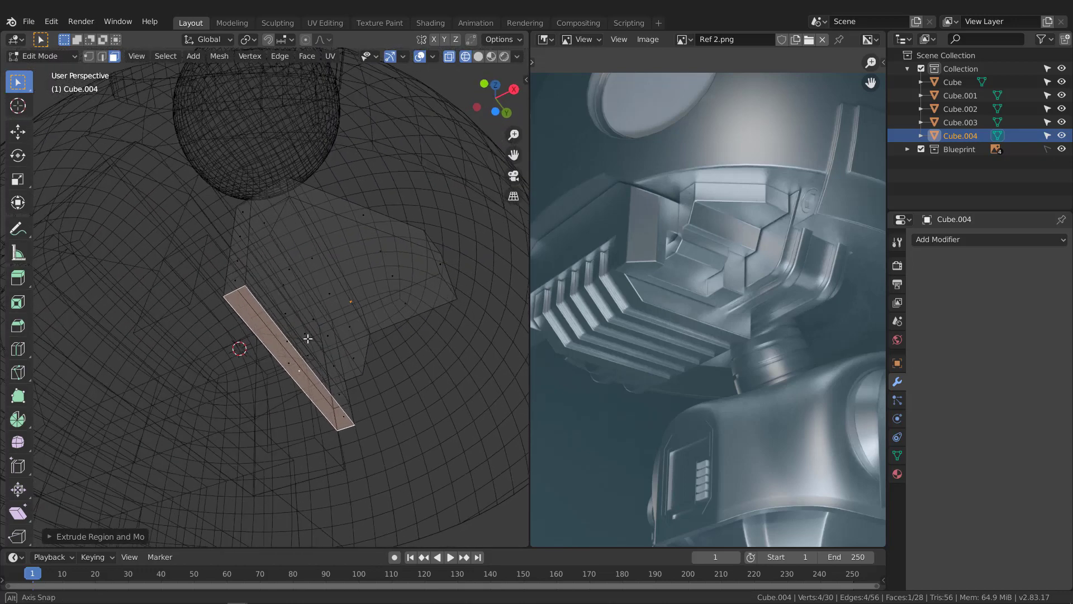
key(z)
click(435, 347)
middle_drag(240, 327, 289, 335)
key(e)
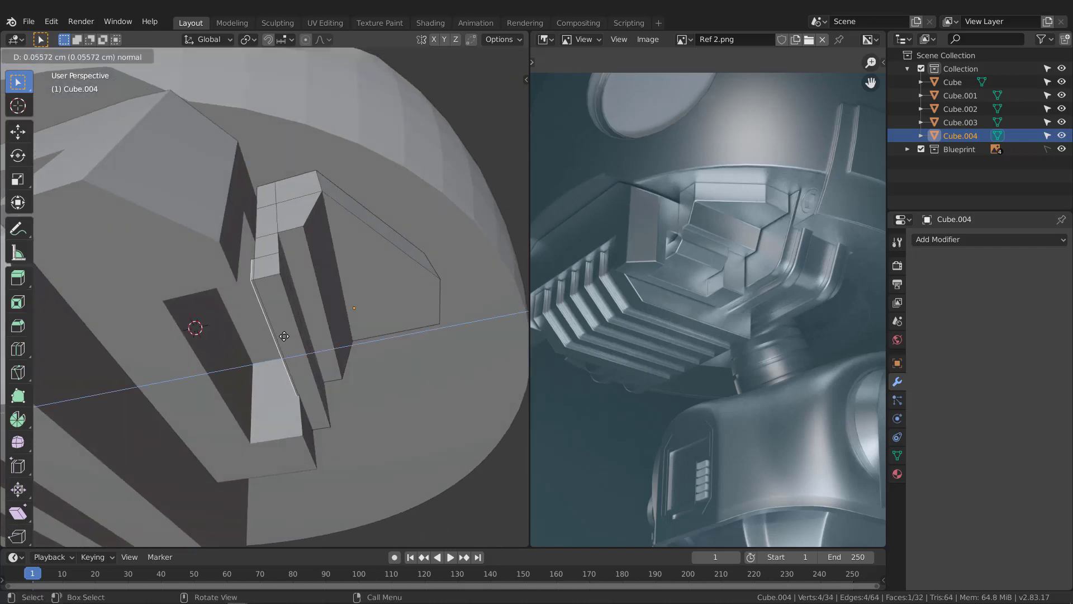
click(241, 351)
- Move the top face of the inward extrusion up along Z
middle_drag(299, 309, 241, 318)
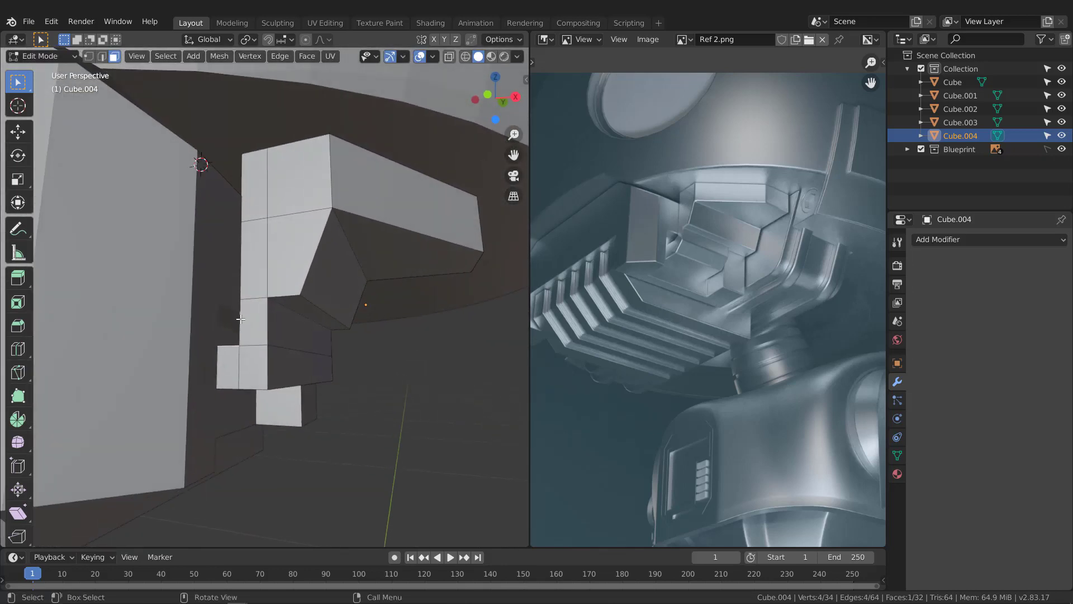
key(g)
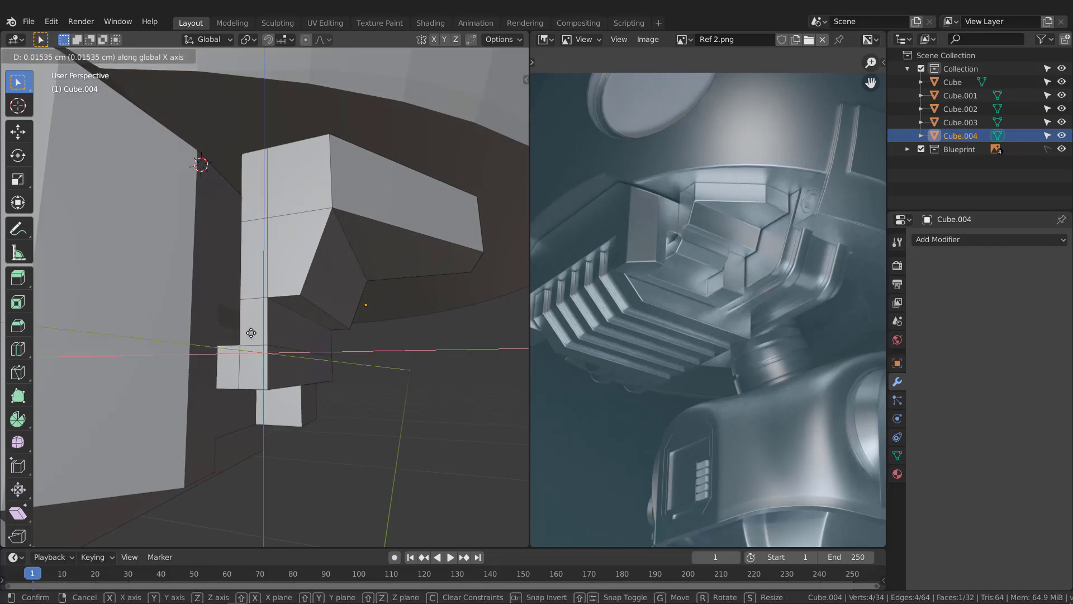
key(z)
click(253, 318)
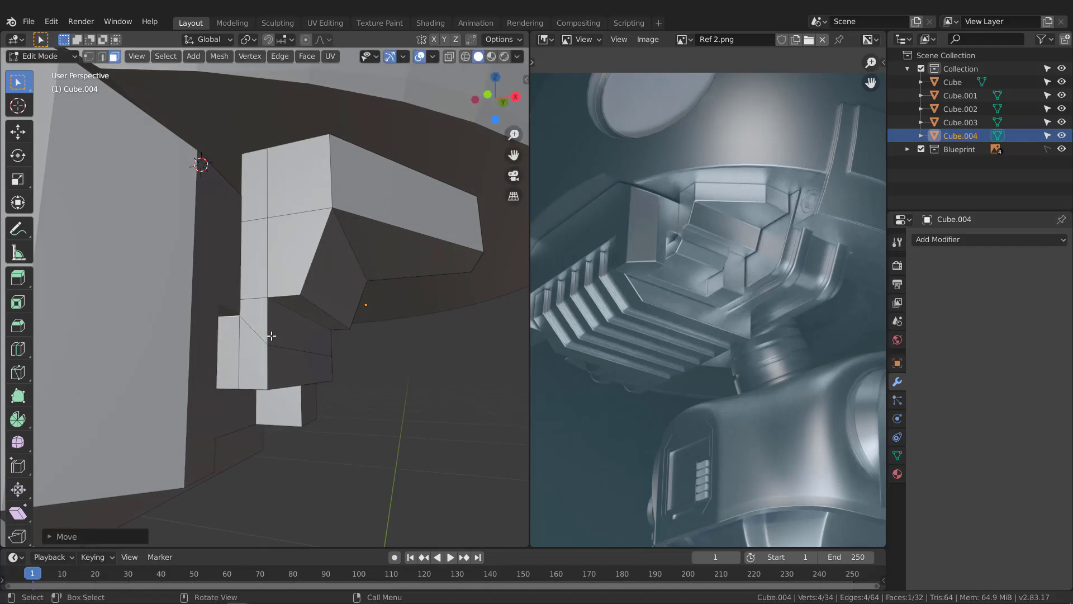
- Add a loop cut running vertically across the steps, slid by a factor of about 0.38 toward the block's rear end
middle_drag(271, 335, 276, 306)
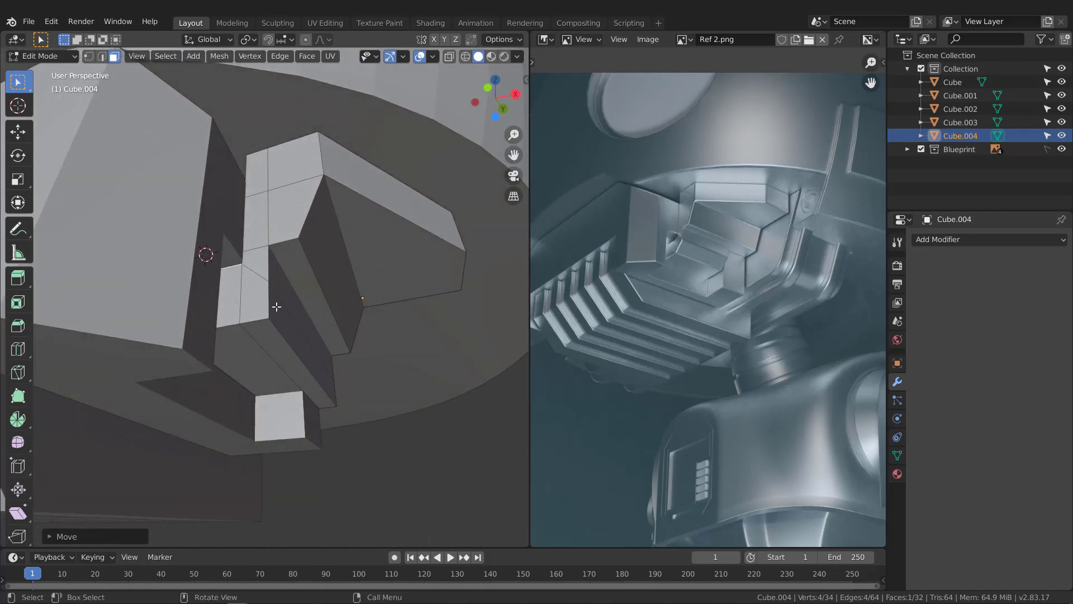
mouse_move(303, 357)
middle_down()
mouse_move(242, 330)
mouse_move(277, 339)
mouse_move(218, 335)
mouse_move(297, 339)
middle_up()
middle_drag(299, 326, 315, 343)
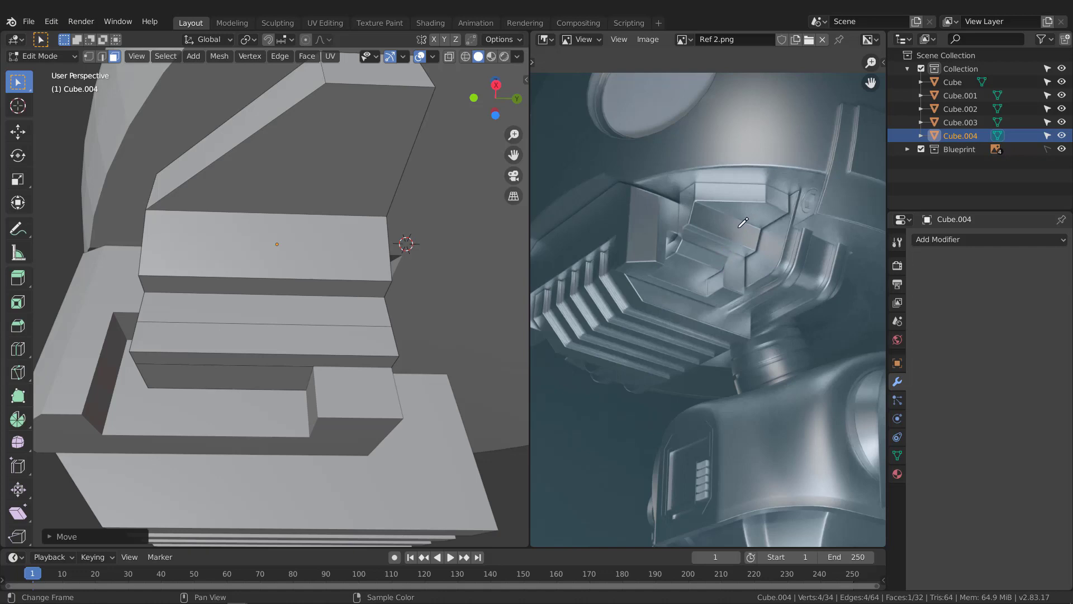
drag(743, 223, 755, 208)
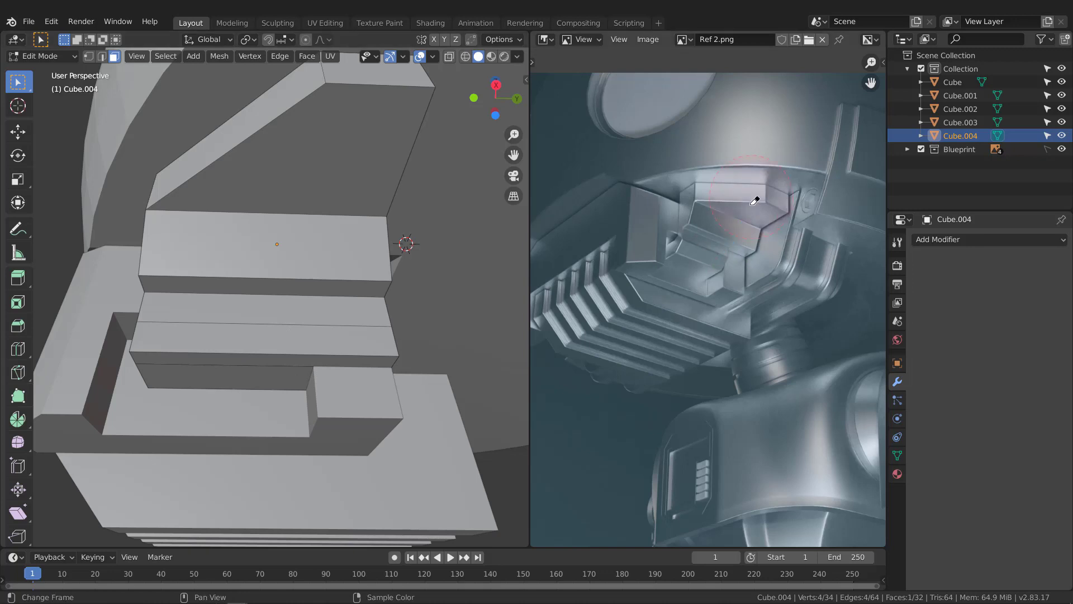
middle_drag(334, 352, 308, 344)
key(ctrl+r)
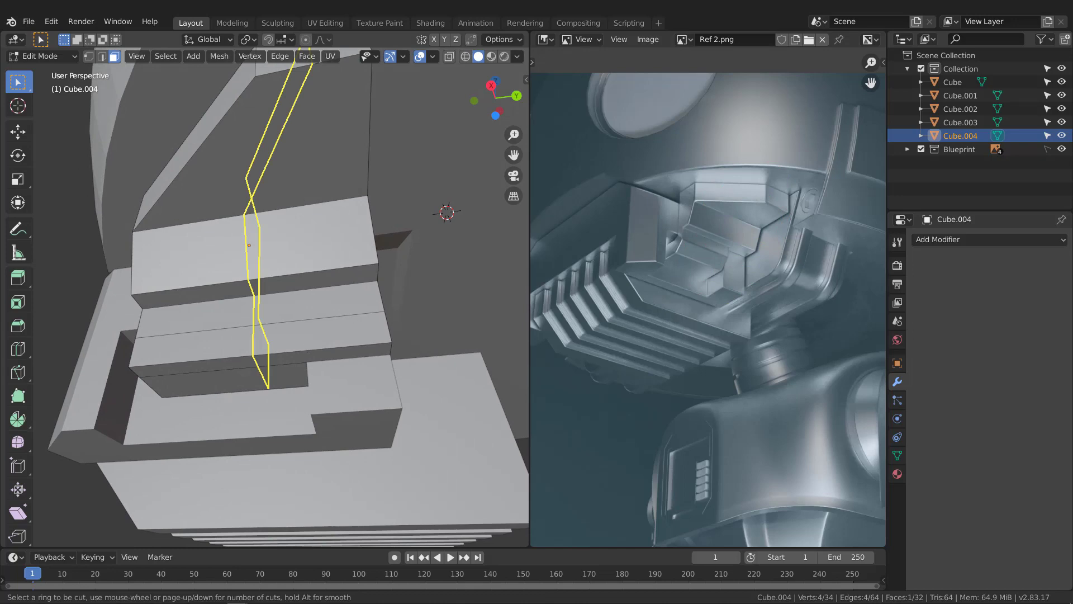
click(308, 344)
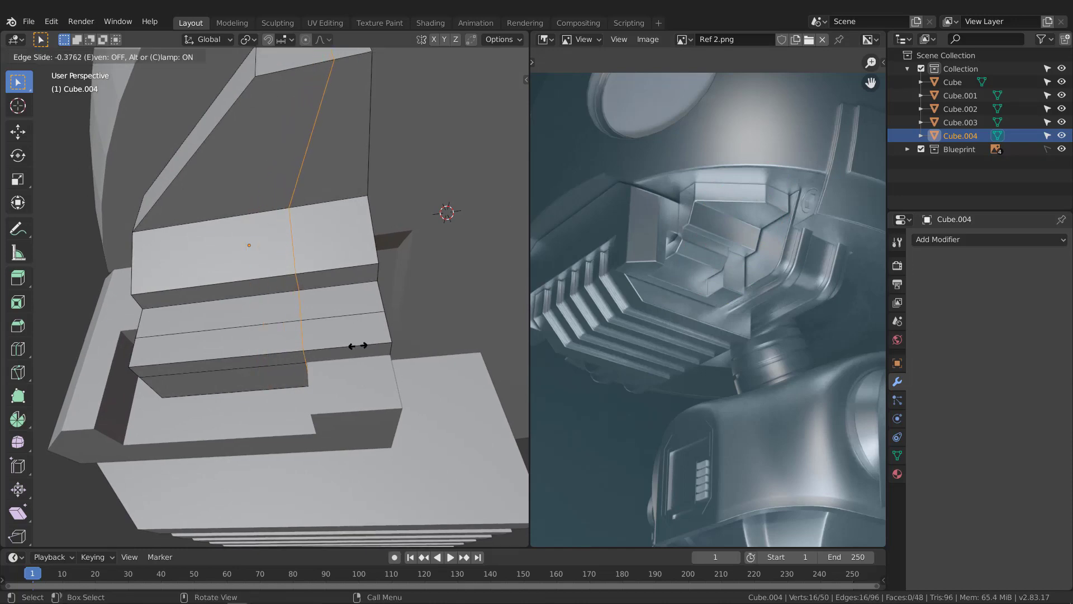
click(358, 345)
- Isolate the stepped block in local view and widen the 3D viewport
middle_drag(357, 346, 263, 326)
middle_drag(335, 303, 201, 232)
scroll(358, 293, up, 1)
key(3)
scroll(469, 209, down, 3)
middle_drag(305, 263, 360, 271)
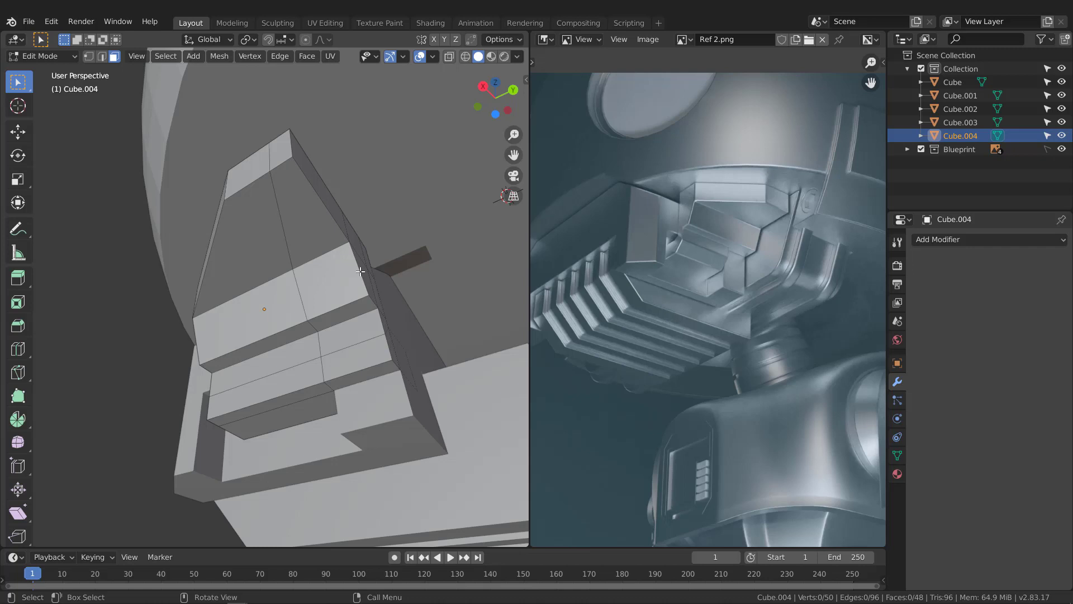
click(138, 56)
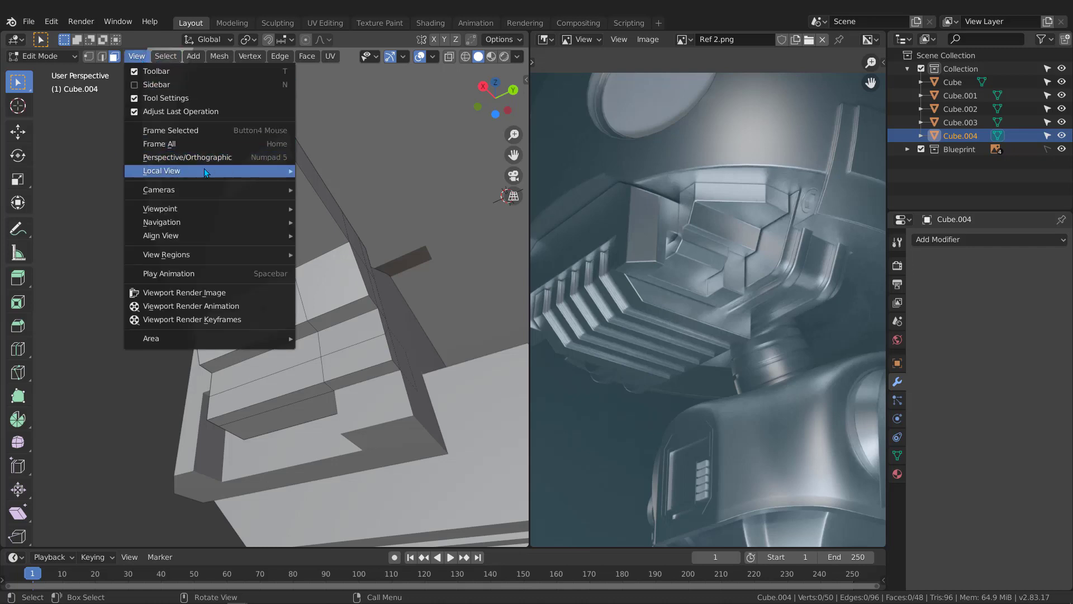
mouse_move(181, 174)
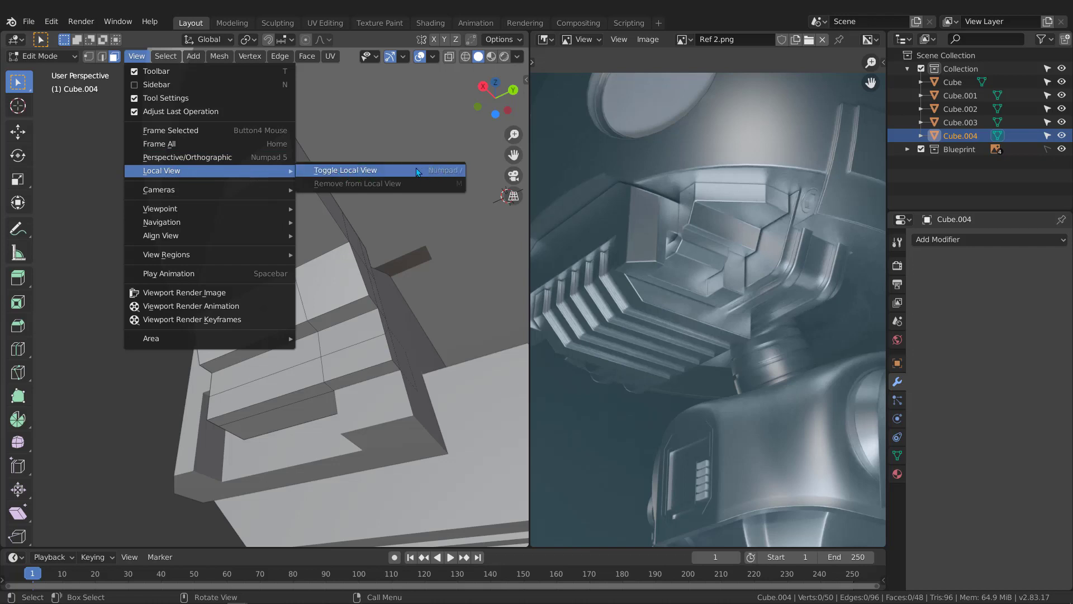
click(342, 172)
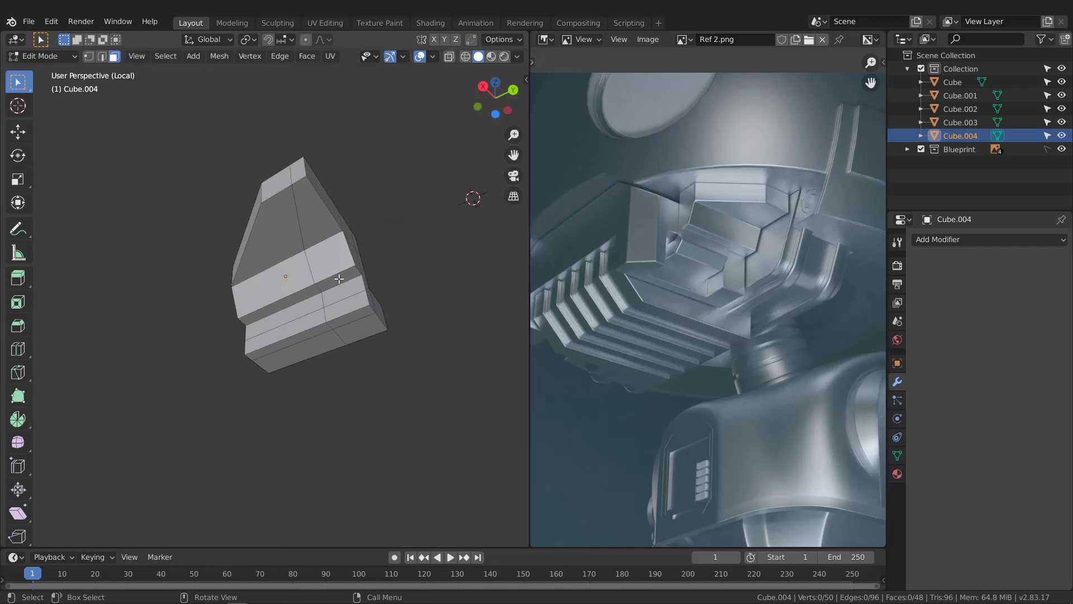
drag(529, 317, 770, 317)
- Delete the faces of the lower steps' rear section, behind the new loop cut
mouse_move(726, 313)
middle_down()
mouse_move(513, 294)
mouse_move(522, 313)
mouse_move(319, 350)
mouse_move(551, 338)
mouse_move(402, 303)
mouse_move(433, 336)
mouse_move(420, 334)
mouse_move(426, 328)
middle_up()
key(z)
click(429, 336)
drag(462, 416, 331, 274)
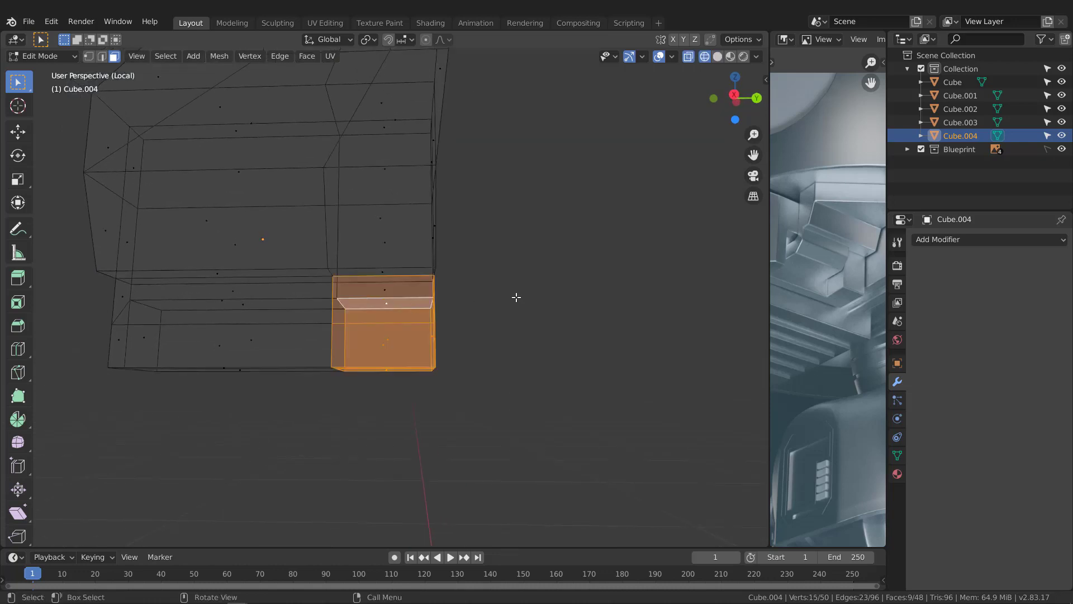
middle_drag(516, 297, 488, 274)
shift+click(384, 291)
key(x)
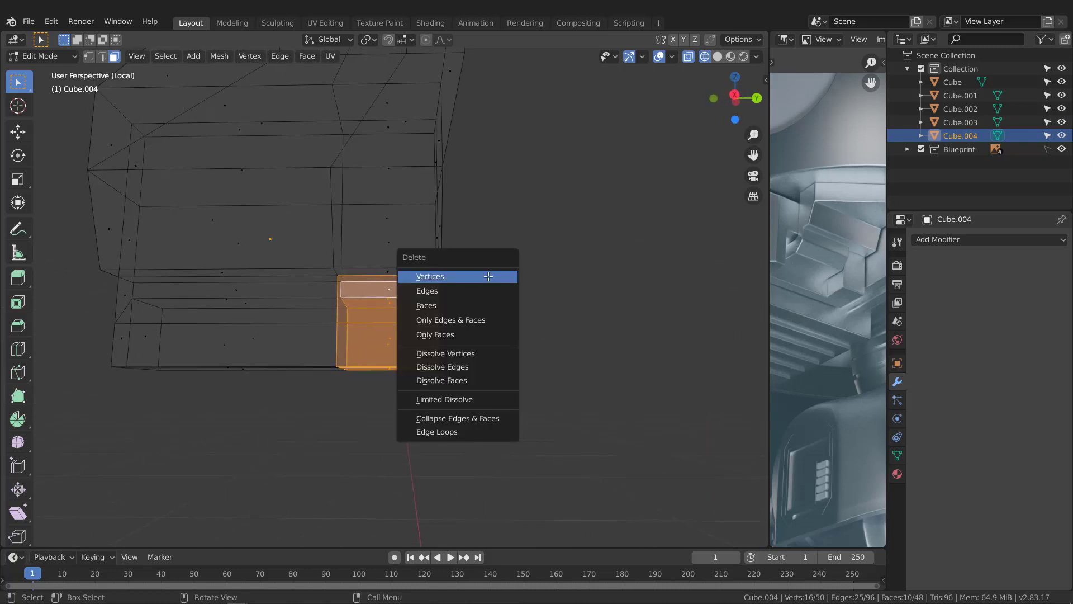
click(435, 306)
- Fill the opening on the underside of the upper section's rear with a face
middle_drag(434, 309, 385, 297)
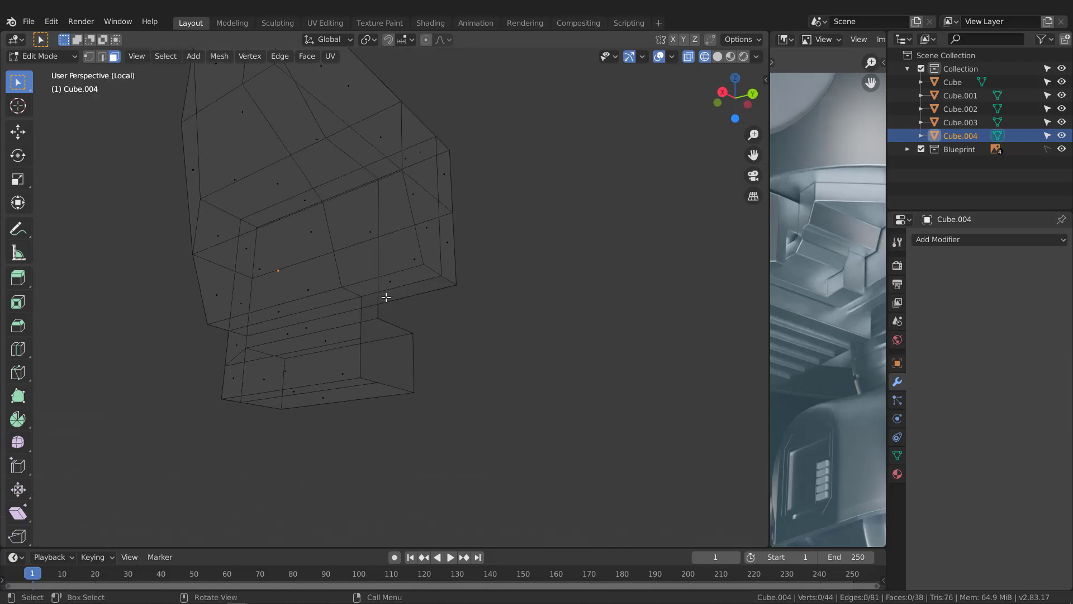
key(z)
click(489, 304)
mouse_move(489, 304)
middle_down()
mouse_move(417, 236)
mouse_move(431, 250)
mouse_move(424, 266)
middle_up()
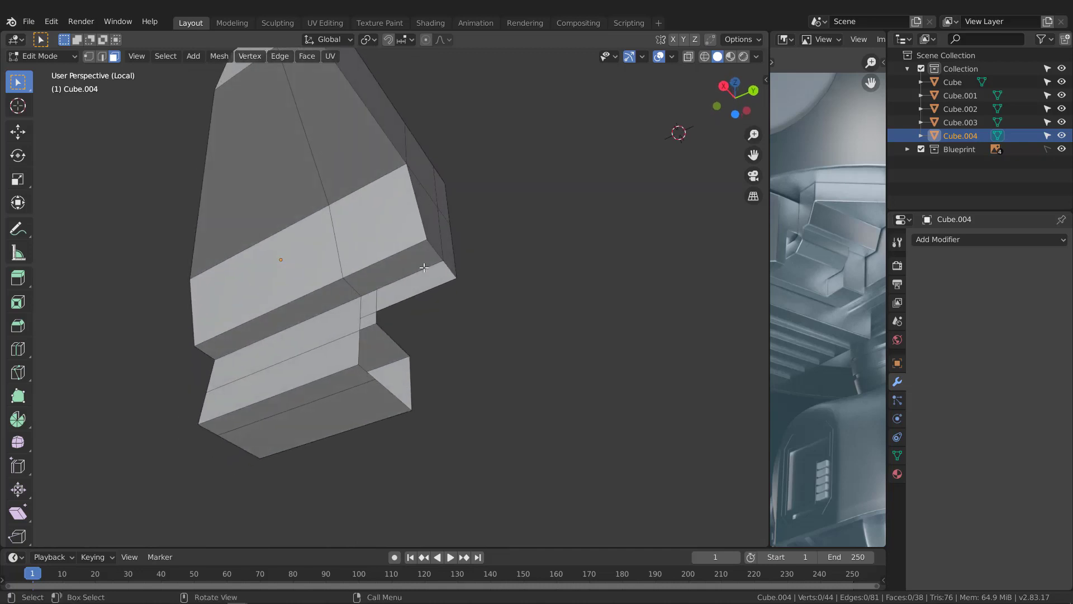
key(2)
alt+click(424, 274)
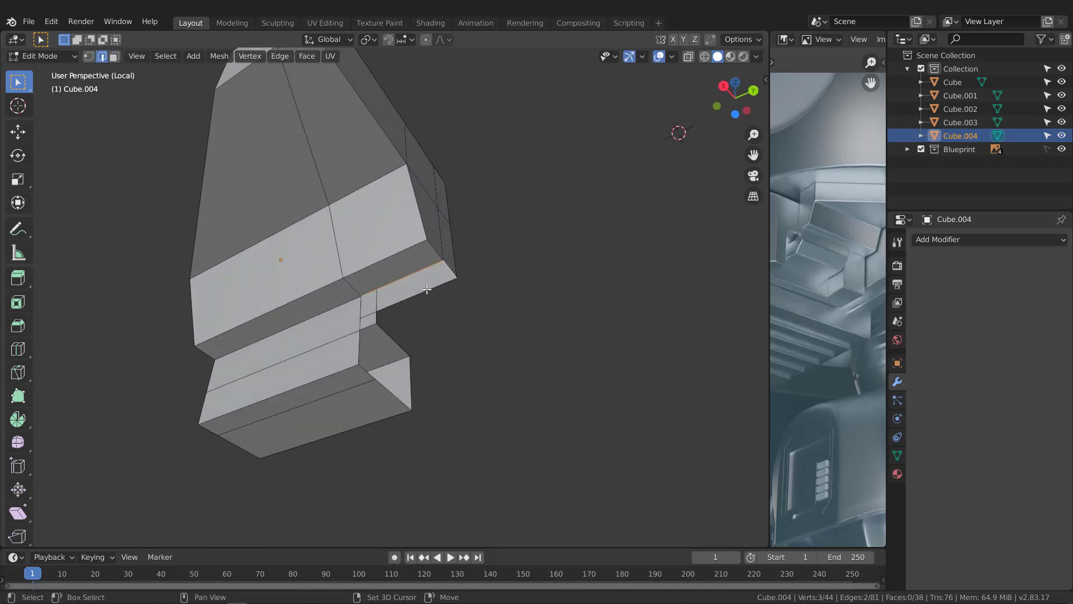
key(f)
- Fill the small upper opening at the rear end of the lower steps, just beneath the upper section, with a face
middle_drag(409, 296, 371, 327)
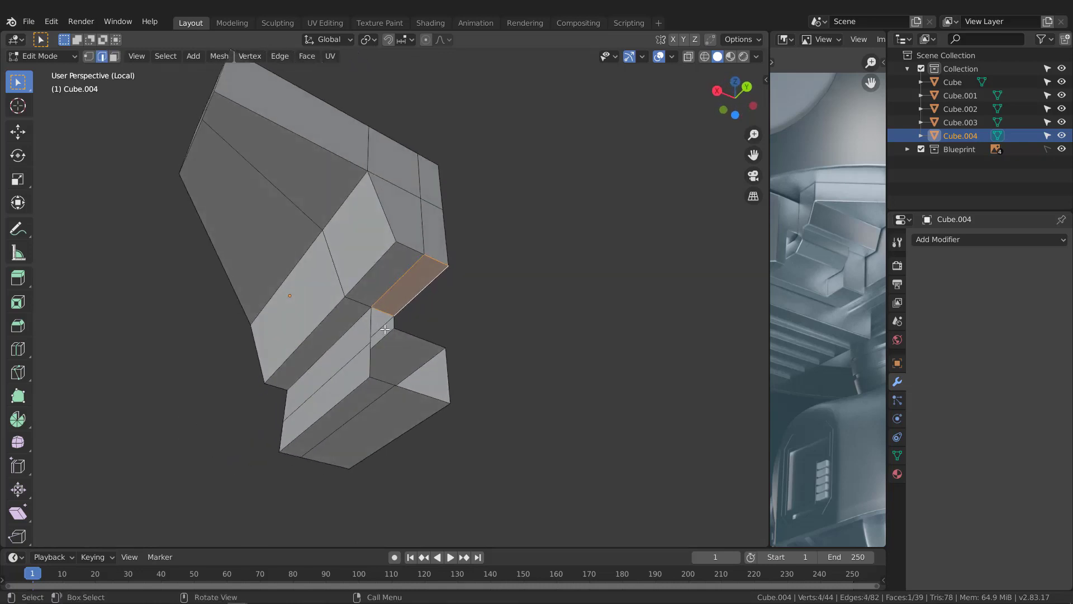
scroll(371, 326, up, 2)
click(370, 325)
shift+click(401, 319)
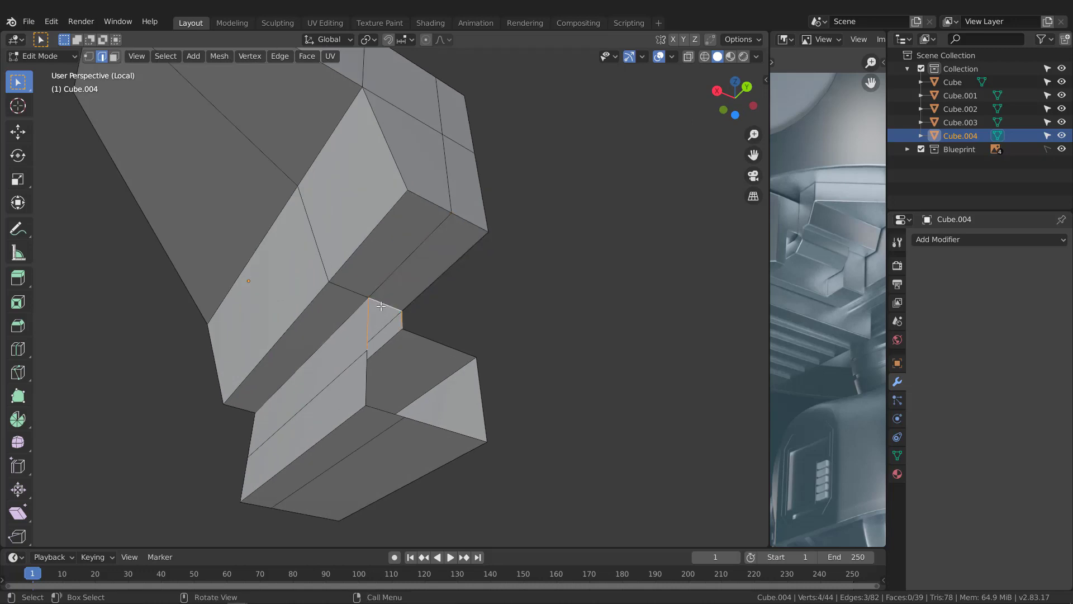
key(f)
- Fill the remaining larger opening at the rear end of the lowest step with a face
click(368, 358)
shift+click(413, 334)
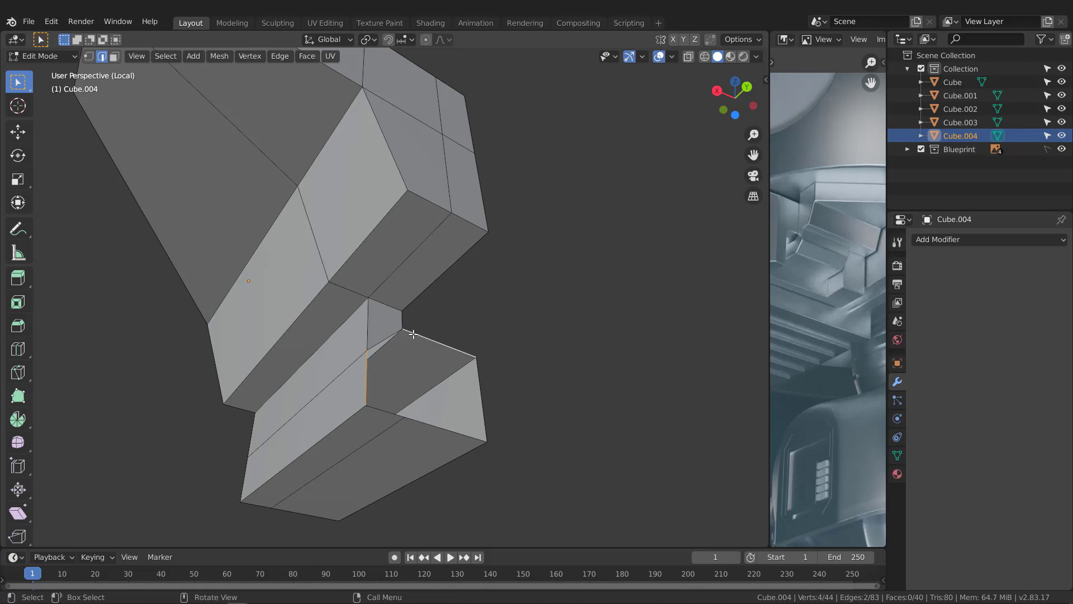
alt+shift+click(393, 333)
key(f)
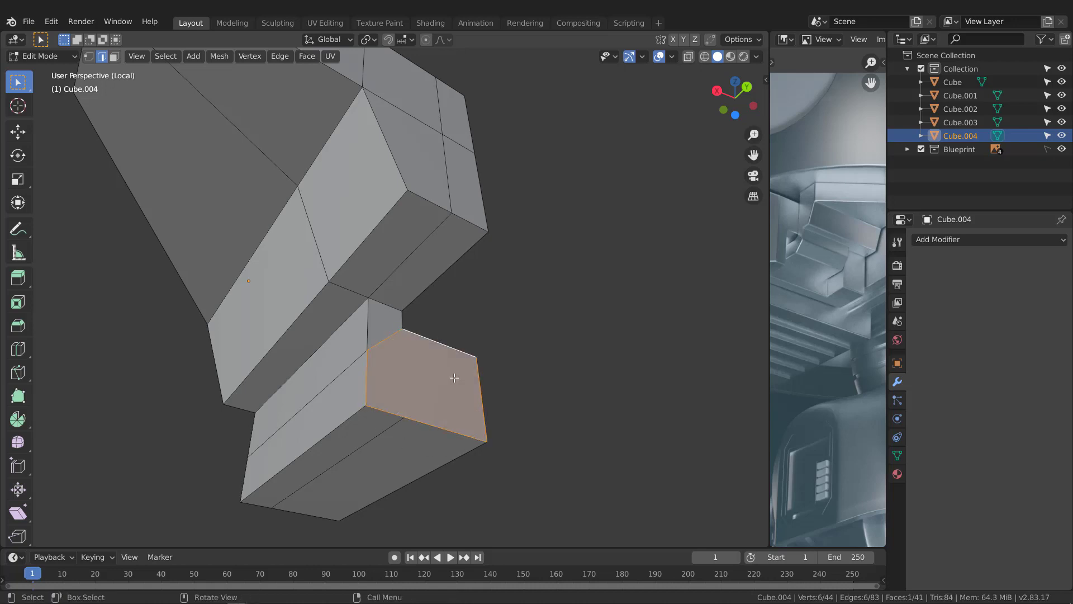
mouse_move(451, 376)
middle_down()
mouse_move(421, 326)
mouse_move(297, 352)
mouse_move(333, 381)
mouse_move(484, 357)
mouse_move(450, 364)
middle_up()
middle_drag(417, 325, 170, 436)
- Leave local view and, in wireframe side view, move the block's front-end vertices about 0.023 cm along Y to match the blueprint
key(KP_Divide)
middle_drag(447, 336, 474, 306)
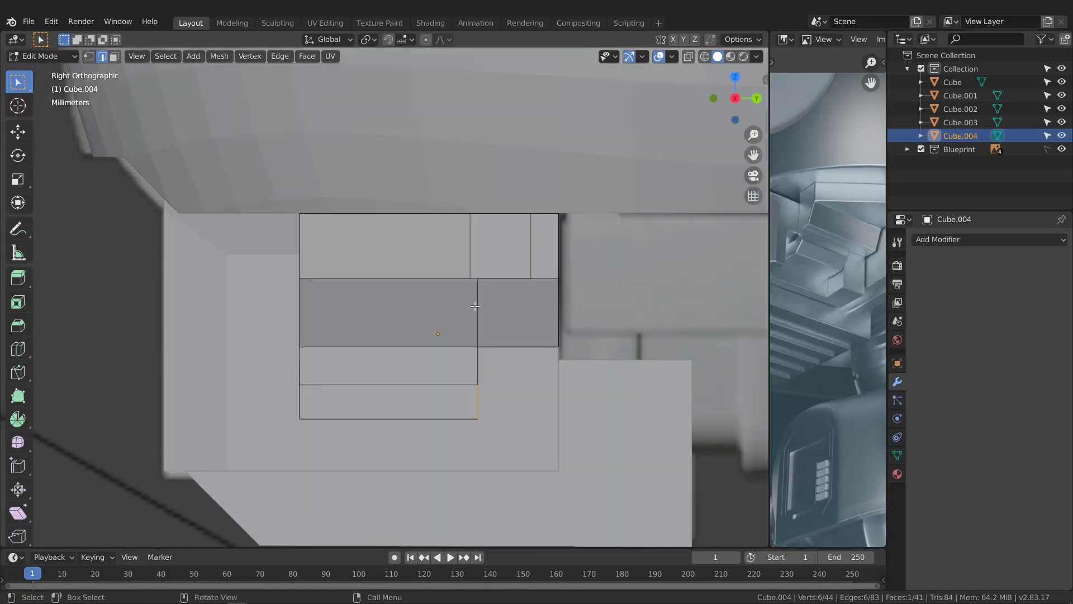
key(z)
click(357, 371)
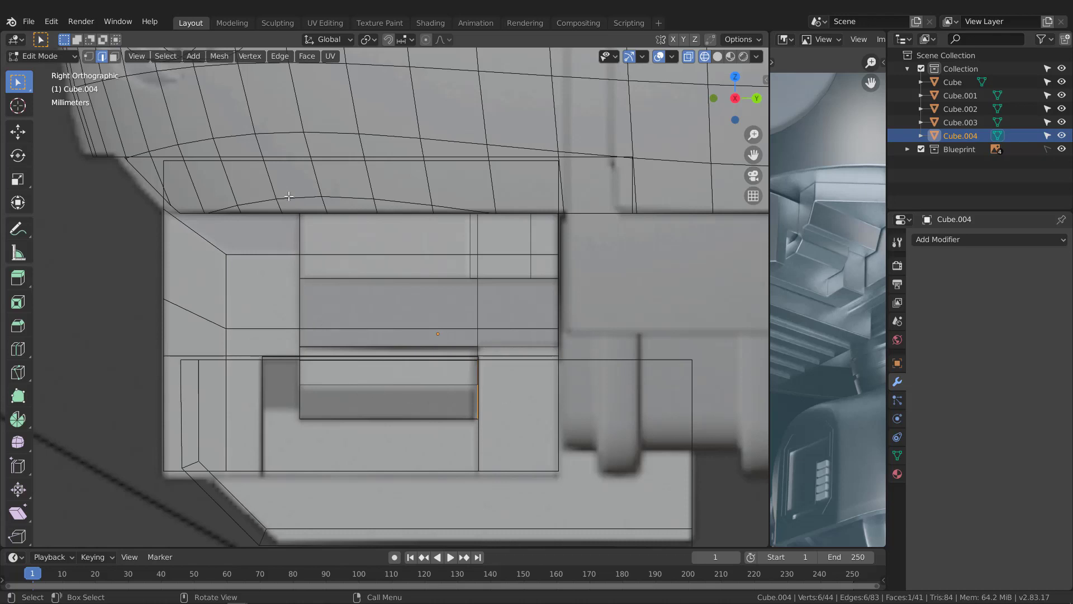
drag(281, 447, 366, 185)
key(g)
key(y)
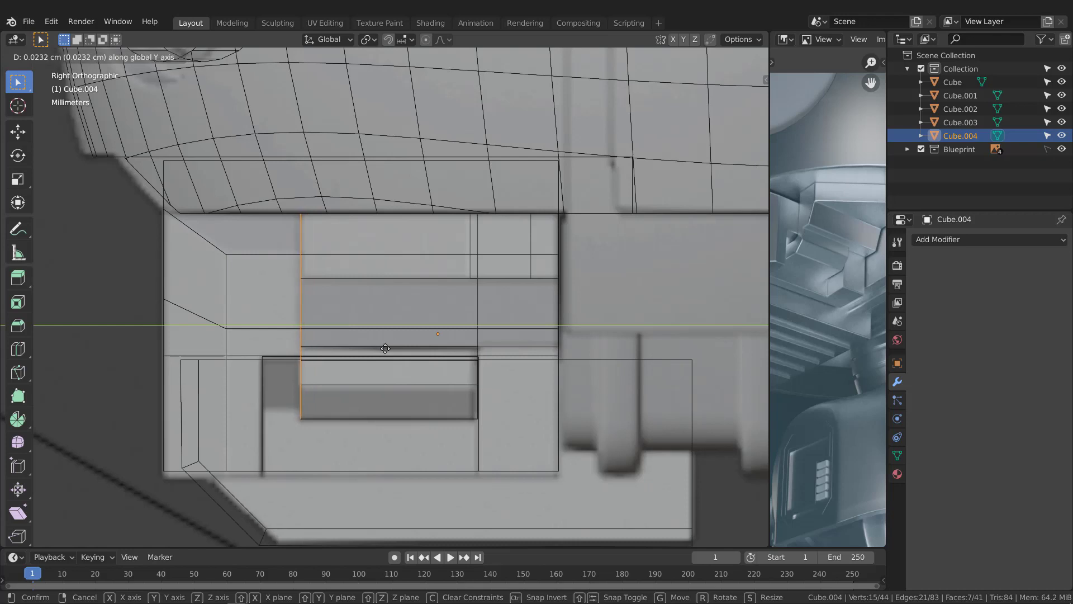
click(385, 348)
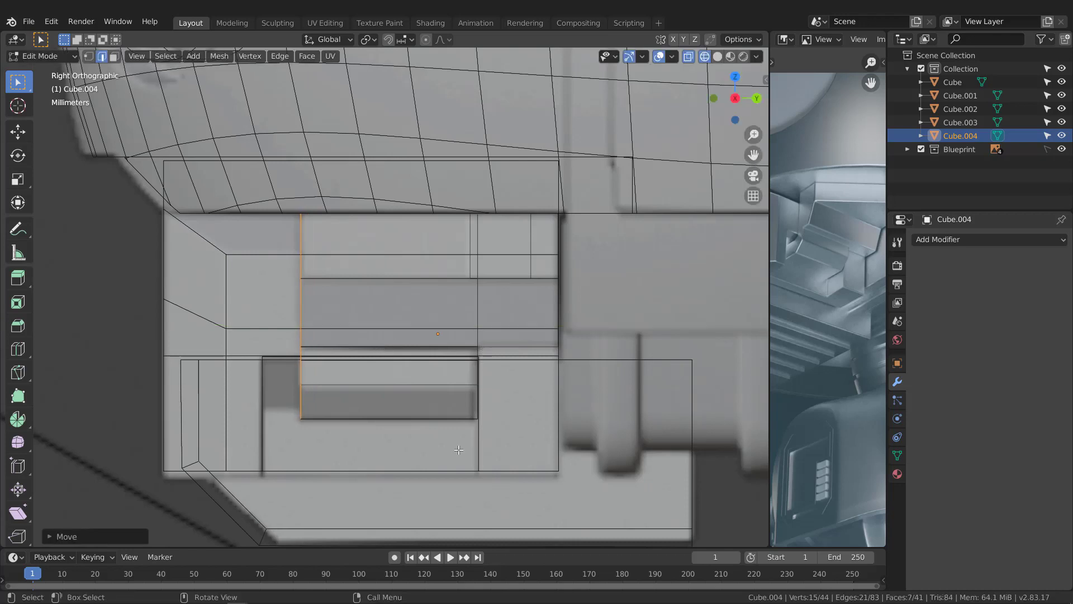
- Return to solid shading and compare the stepped block's lower edges with a close-up of the reference image
alt+click(477, 386)
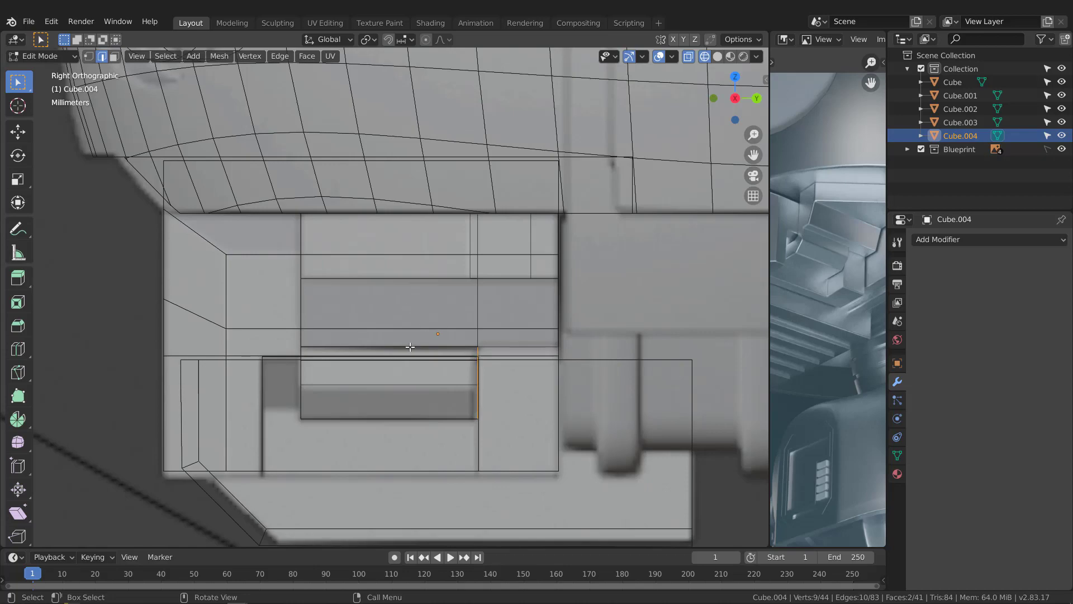
mouse_move(428, 345)
middle_down()
mouse_move(512, 304)
mouse_move(448, 321)
mouse_move(596, 328)
mouse_move(466, 305)
mouse_move(484, 284)
mouse_move(481, 294)
middle_up()
scroll(513, 304, down, 2)
key(shift+z)
scroll(806, 284, down, 1)
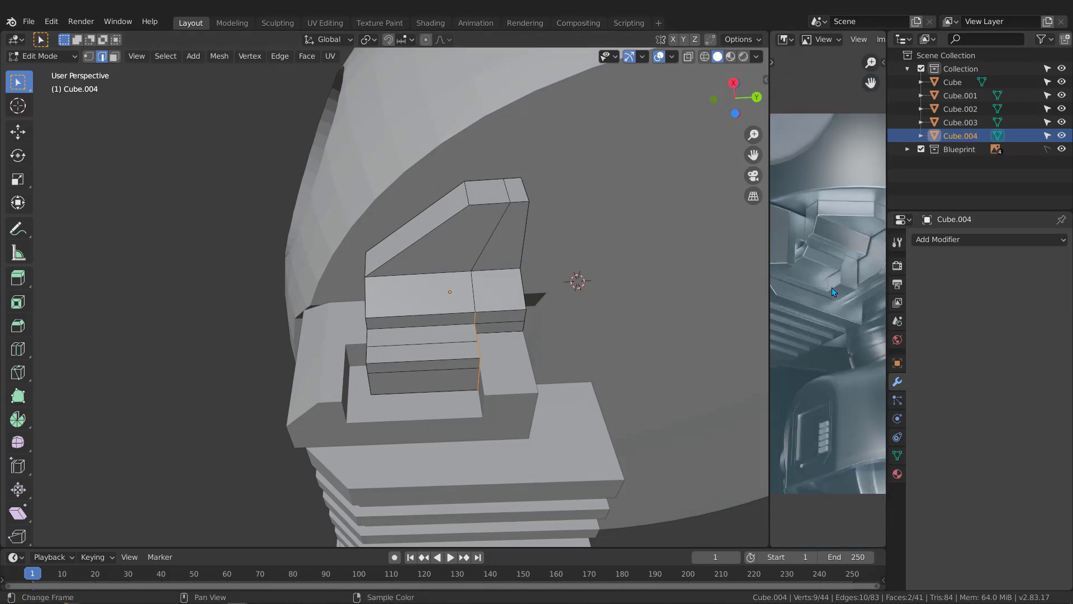
middle_drag(447, 313, 576, 303)
scroll(430, 330, up, 2)
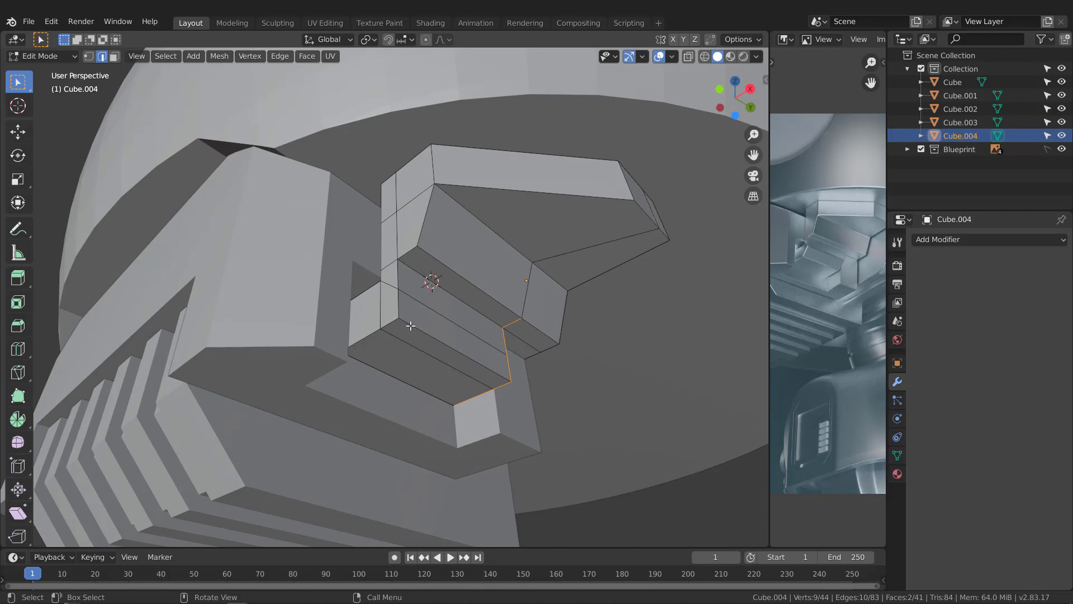
scroll(807, 250, up, 5)
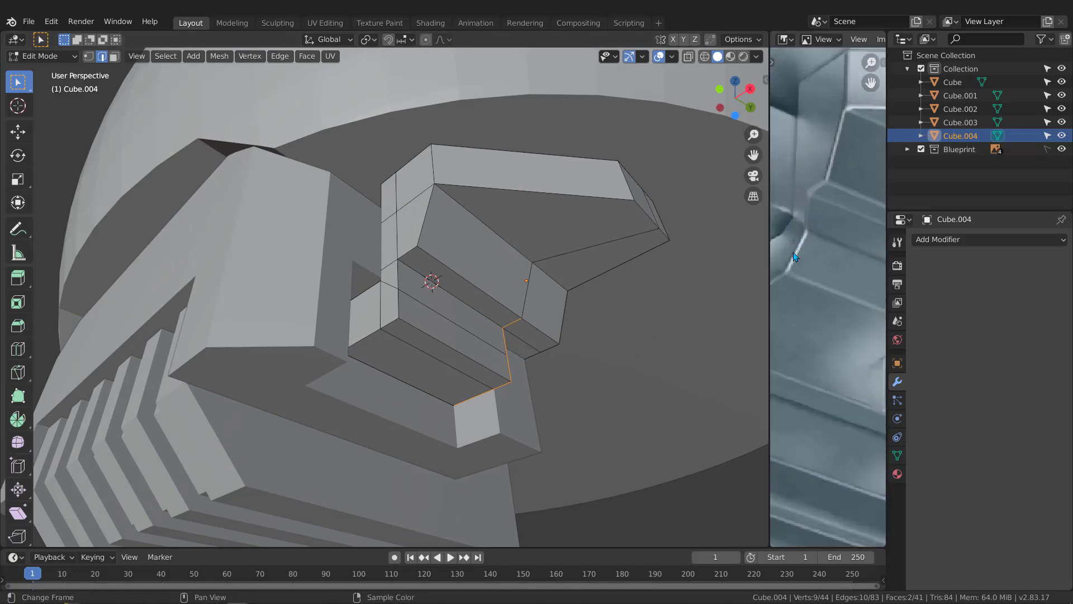
- Move the lowest step's outer bottom edge about -0.42 cm along the X axis to slope the step's side
click(439, 338)
middle_drag(439, 338, 525, 312)
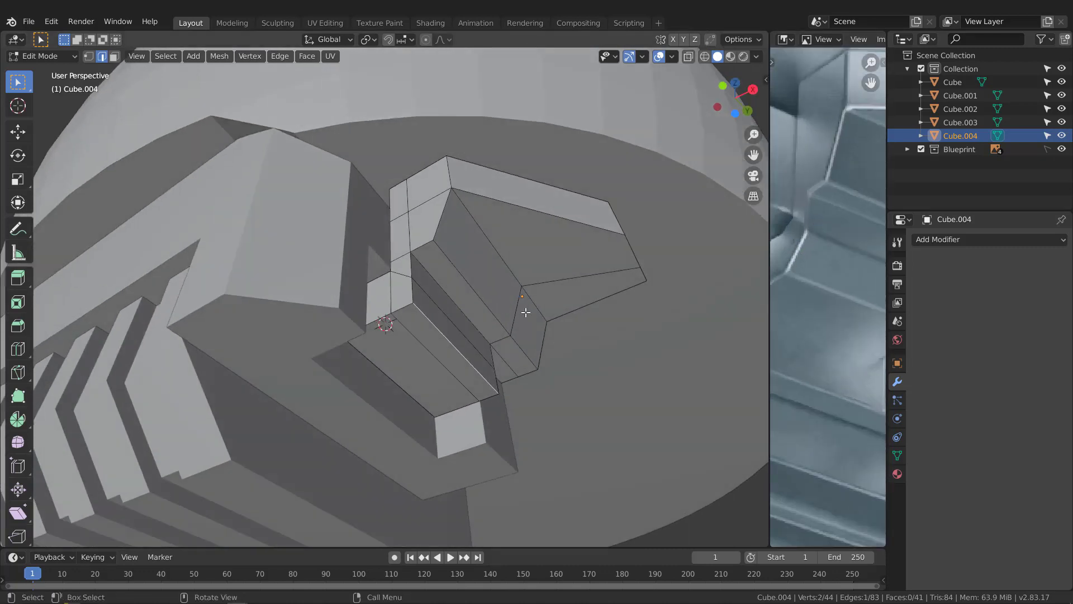
key(g)
key(x)
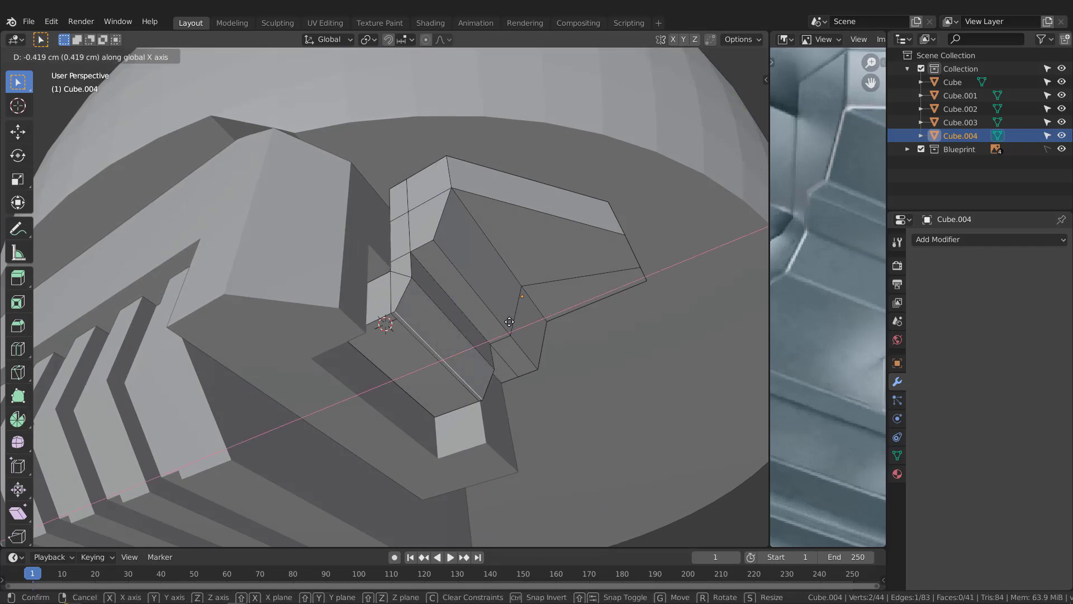
click(509, 322)
- Move the adjacent lengthwise edge on the lowest step's underside inward by about -0.5 cm along the X axis
click(419, 344)
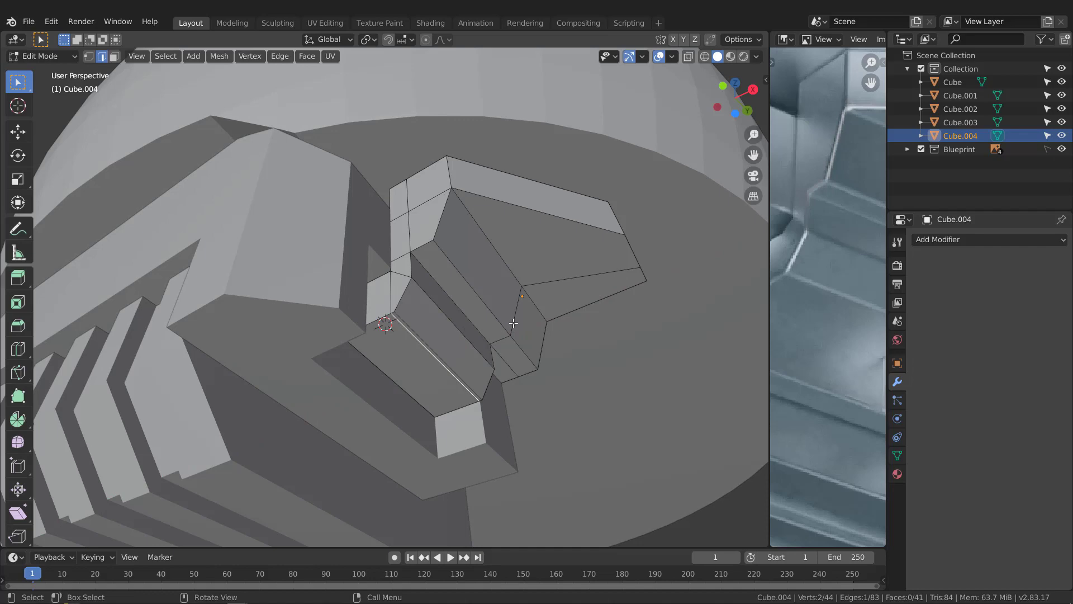
key(g)
key(x)
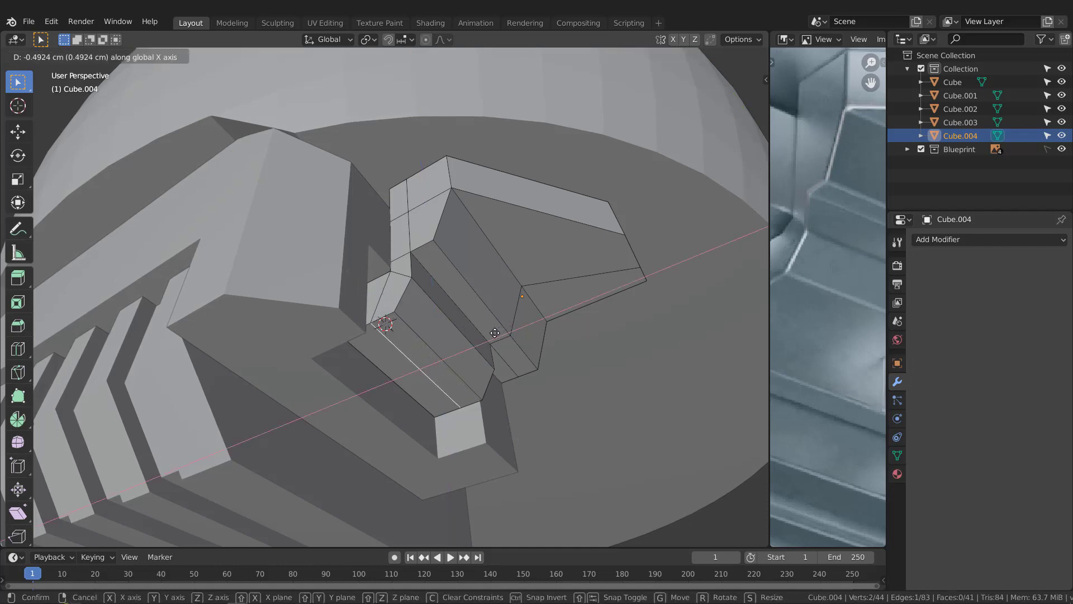
click(488, 324)
- Check the reshaped stepped block from several angles and return to Object Mode
middle_drag(488, 325, 369, 323)
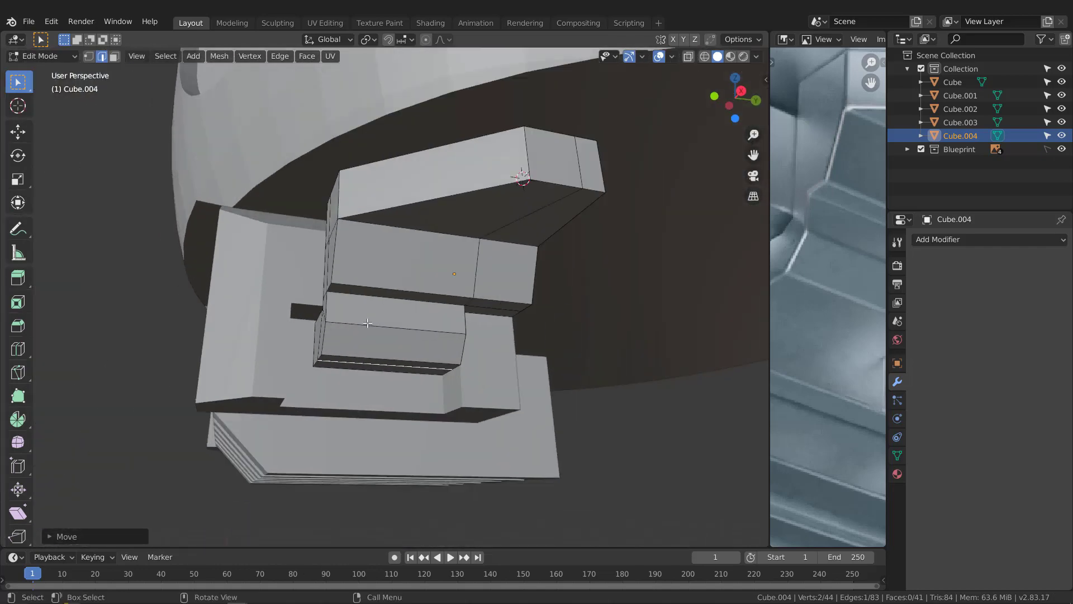
middle_drag(476, 302, 513, 309)
scroll(513, 309, down, 2)
middle_drag(436, 307, 534, 314)
middle_drag(396, 314, 506, 357)
key(Tab)
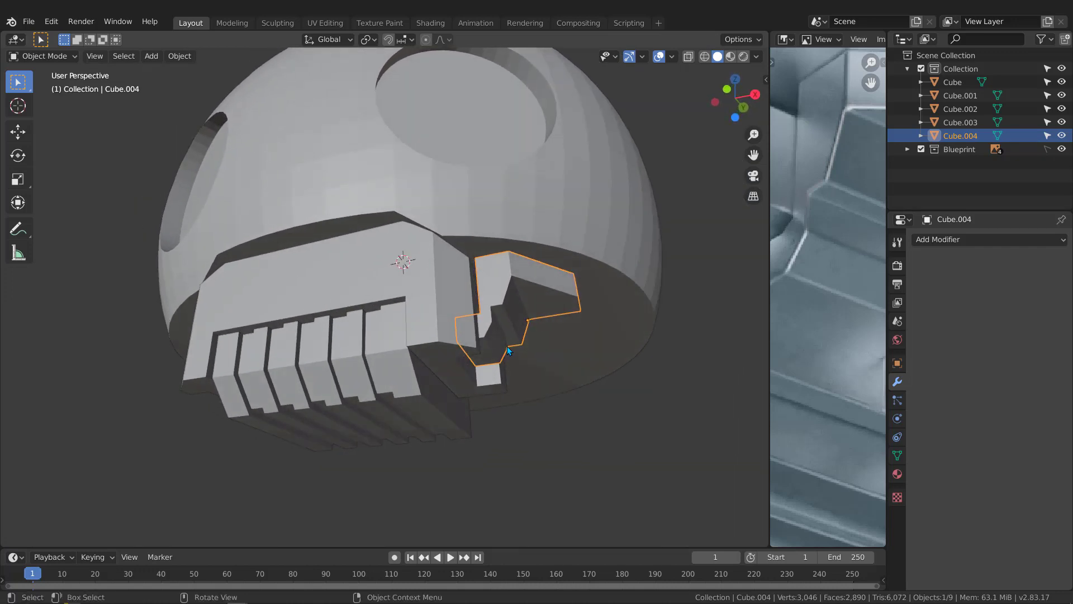
- Duplicate the stepped side piece in place, without offsetting the copy
middle_drag(420, 289, 362, 281)
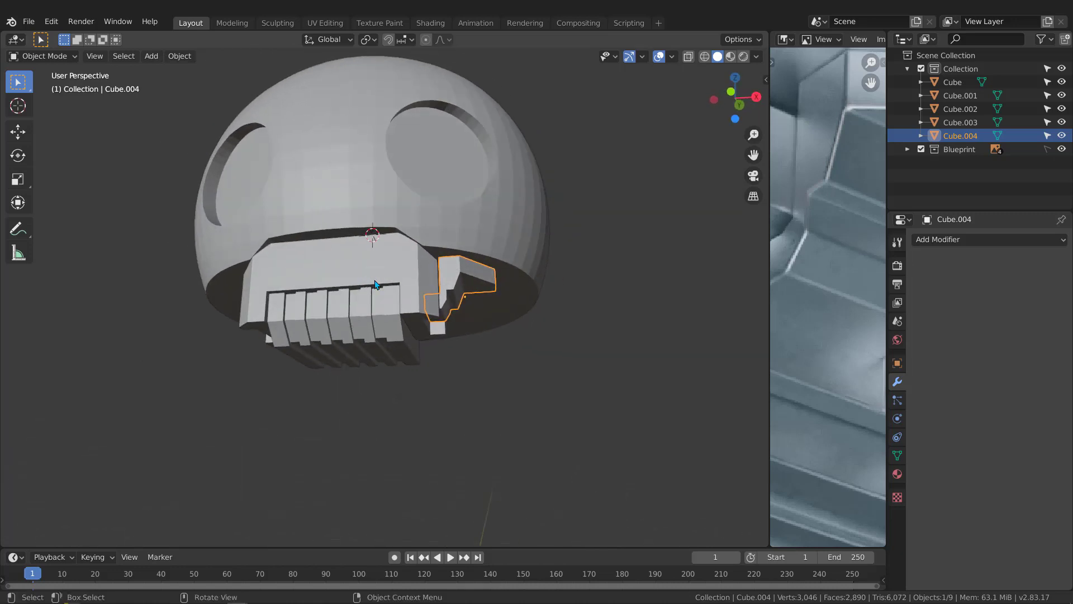
middle_drag(427, 296, 431, 283)
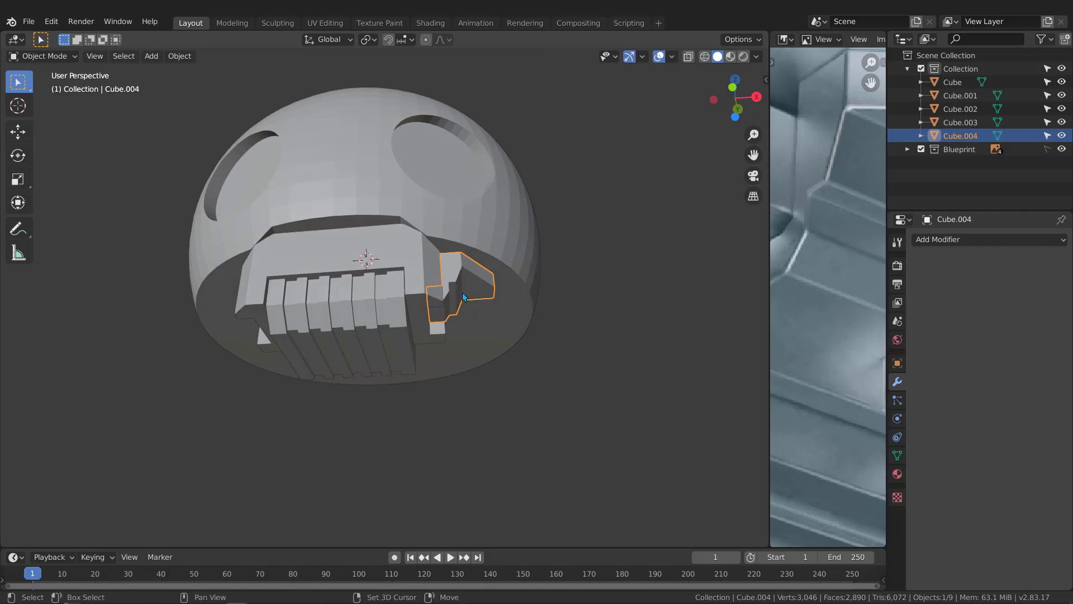
key(shift+d)
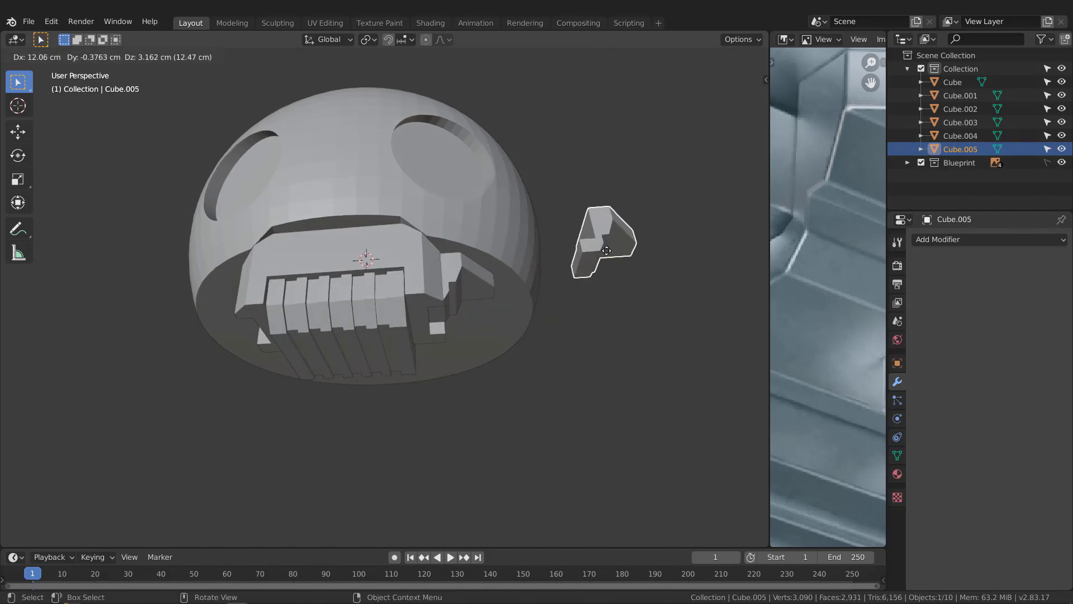
key(Escape)
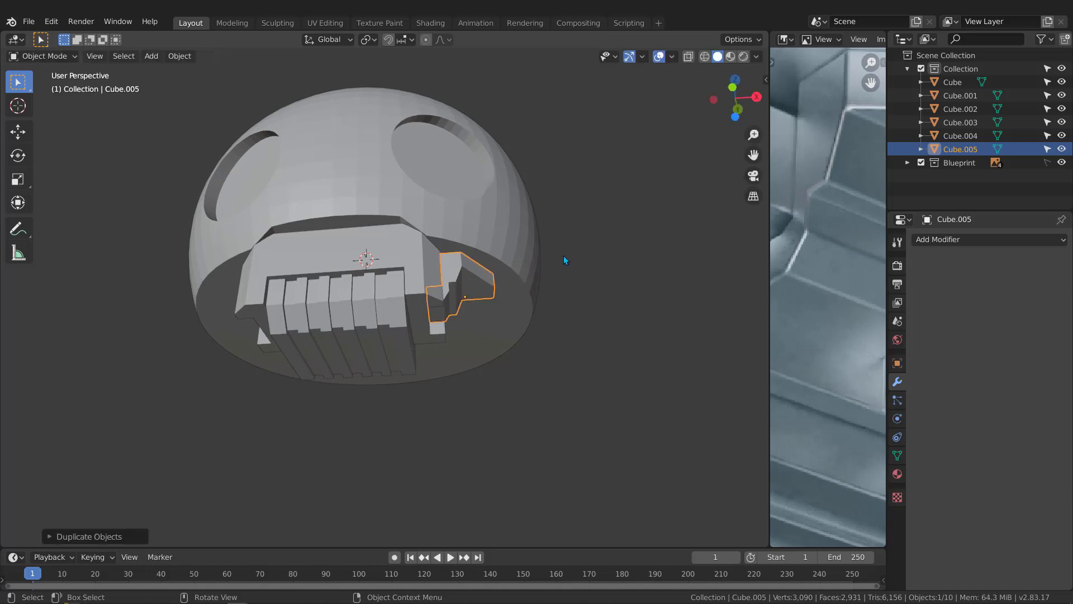
- Set the pivot point to 3D Cursor and mirror the duplicate along global X onto the head's opposite side
click(371, 39)
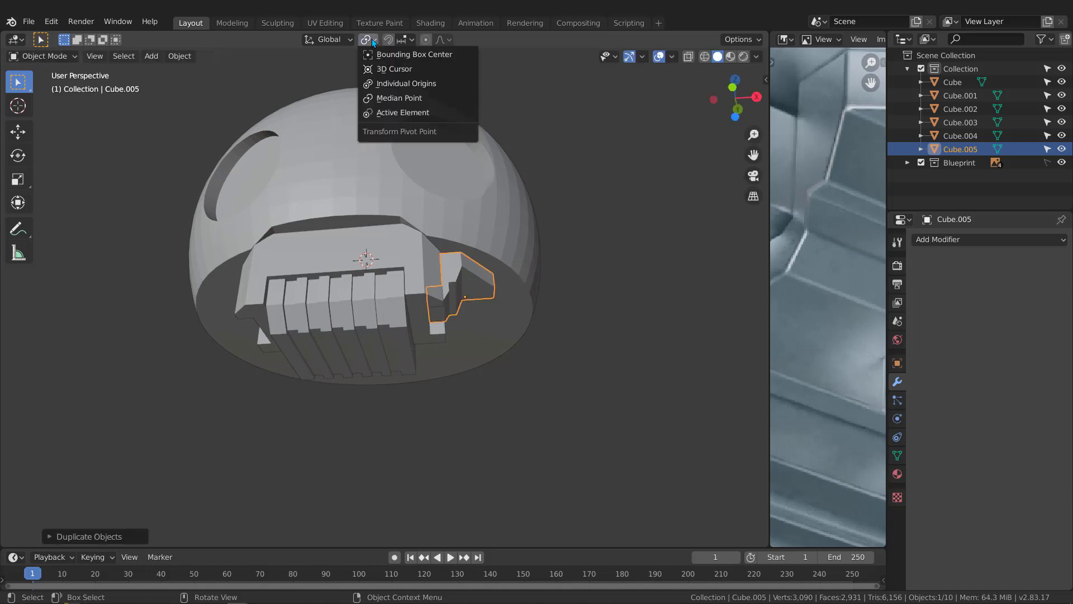
click(389, 69)
mouse_move(395, 224)
middle_down()
mouse_move(402, 242)
mouse_move(401, 225)
middle_up()
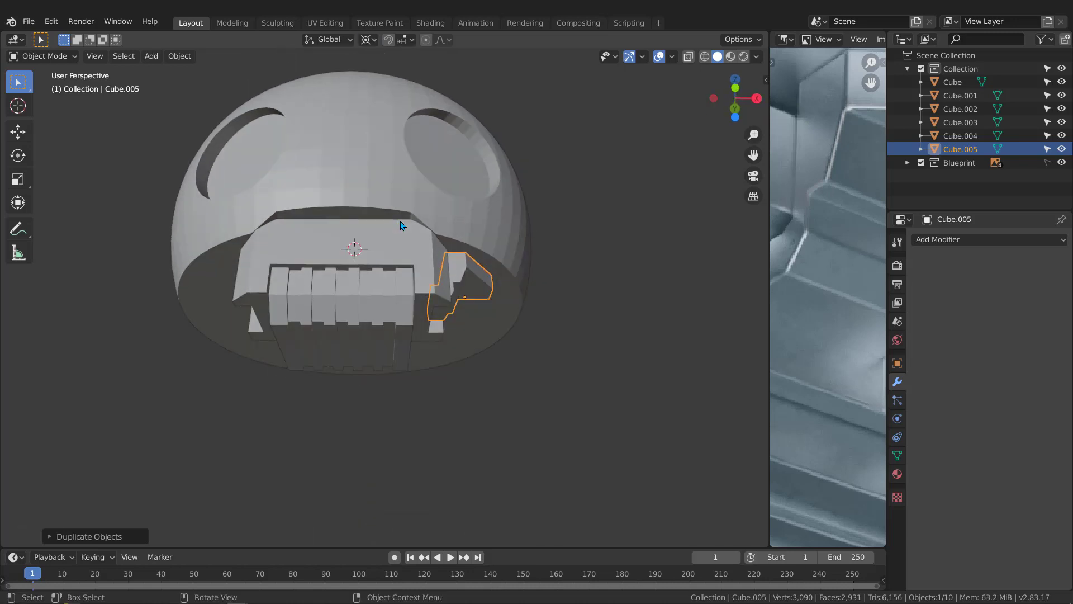
right_click(401, 221)
mouse_move(379, 325)
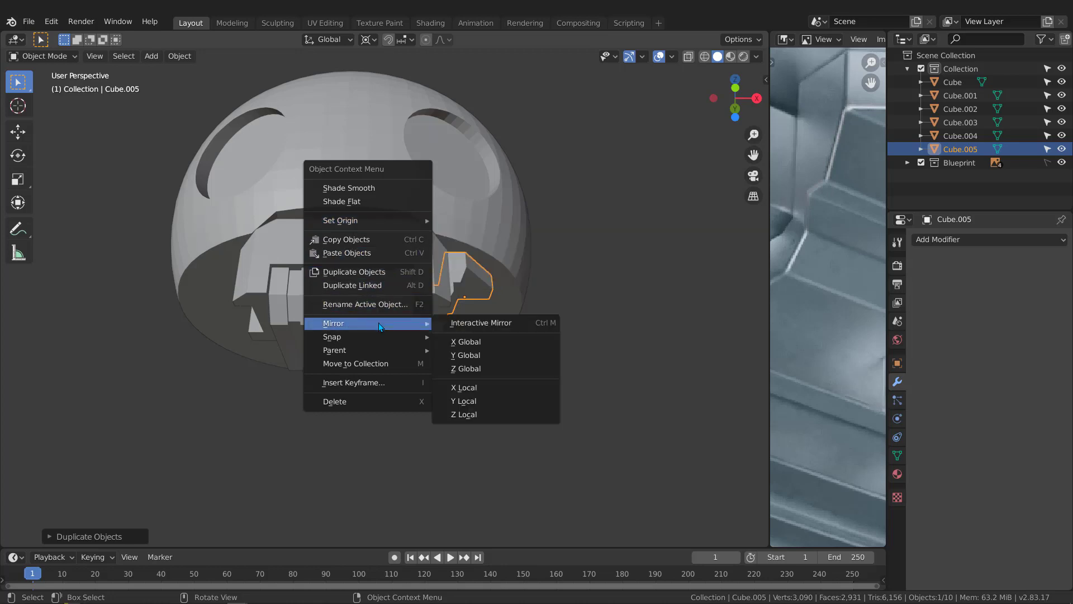
click(465, 342)
middle_drag(458, 336, 315, 245)
middle_drag(352, 216, 364, 190)
- Set the transform pivot point back to Median Point
click(373, 37)
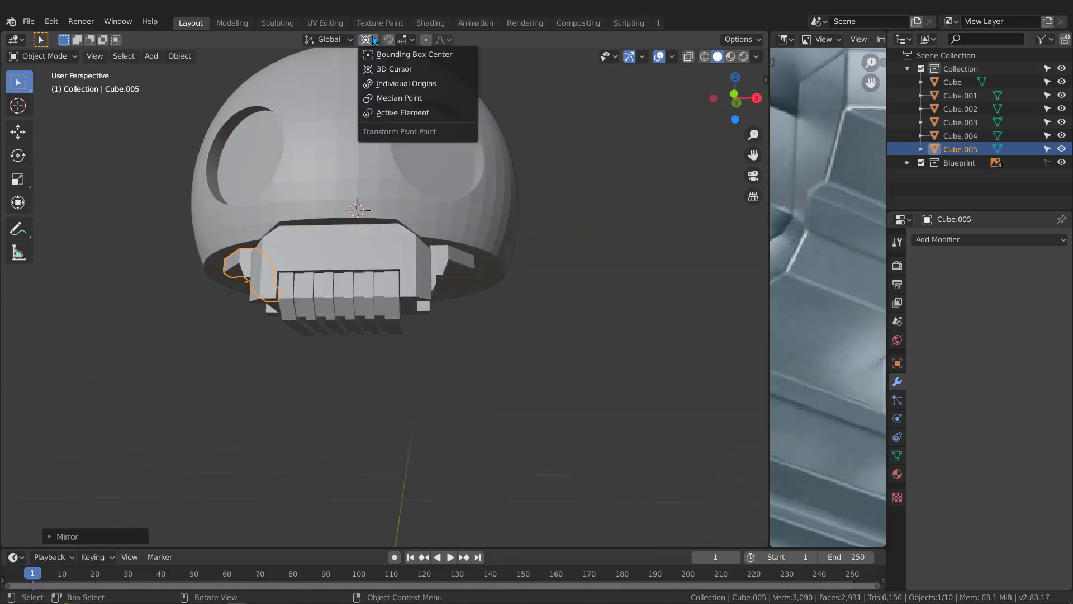
click(395, 99)
middle_drag(394, 274, 373, 243)
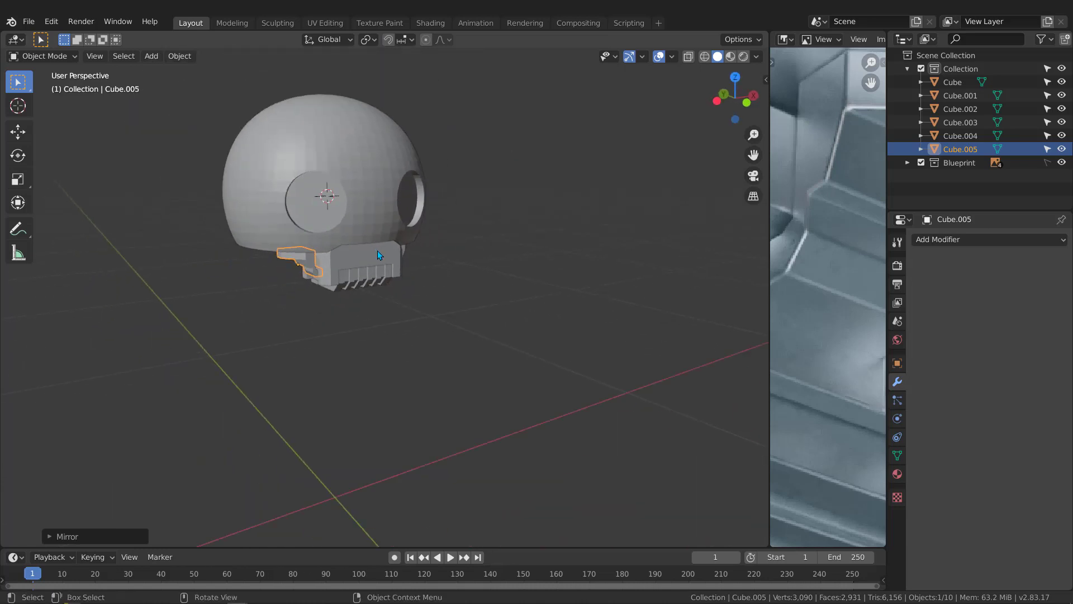